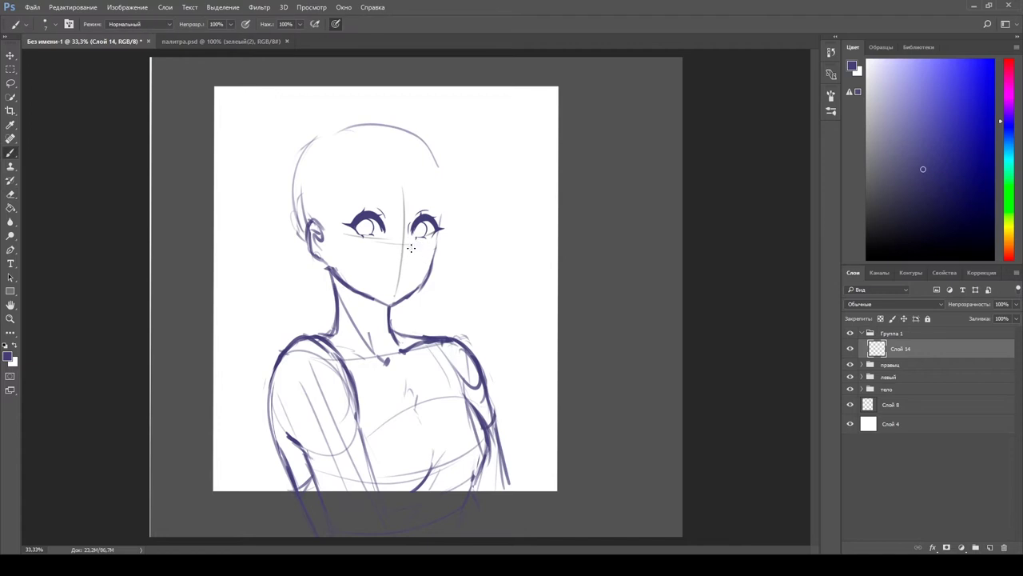
# - Sketch slightly parted lips below the nose on a new layer above Слой 14
pyautogui.hotkey('ctrl', 'shift', 'alt', 'n')
pyautogui.moveTo(376, 276); pyautogui.dragTo(405, 281)
pyautogui.press('h')
pyautogui.press('h')
pyautogui.press('h')
pyautogui.press('h')
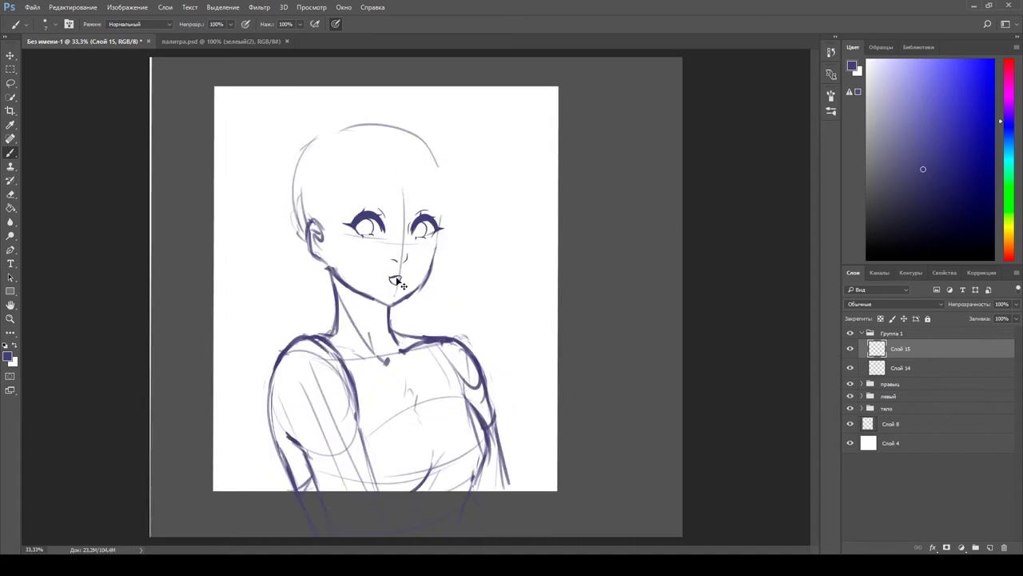
pyautogui.press('h')
pyautogui.moveTo(430, 277); pyautogui.dragTo(454, 281)
pyautogui.press('h')
pyautogui.hotkey('ctrl', '+')
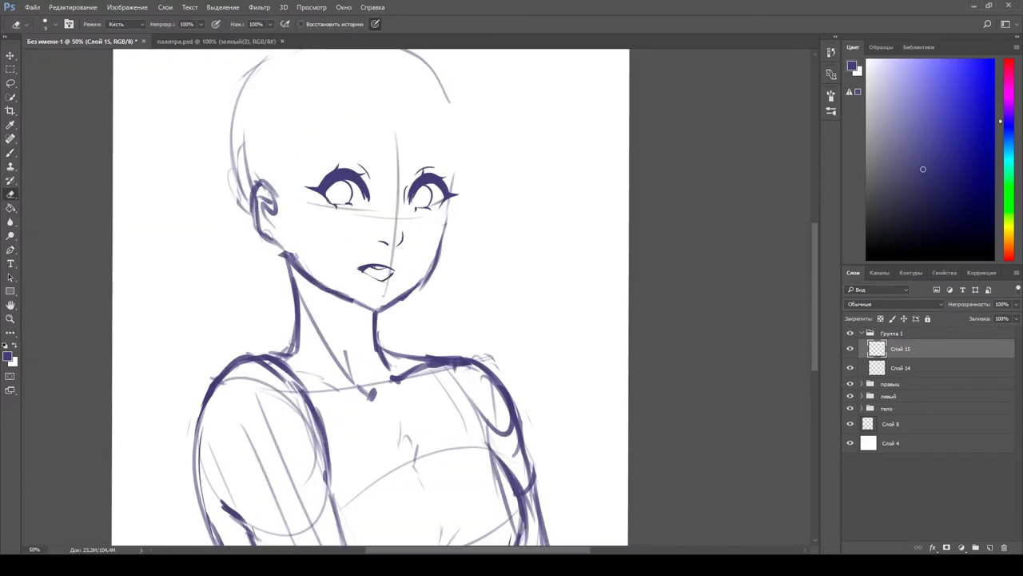
# - Add short shading lines at the bridge of the nose and blush hatching beneath both eyes on the layer below the mouth
pyautogui.hotkey('alt', '[')
pyautogui.moveTo(389, 195); pyautogui.dragTo(390, 209)
pyautogui.moveTo(314, 204); pyautogui.dragTo(322, 210)
pyautogui.moveTo(433, 213); pyautogui.dragTo(440, 222)
pyautogui.hotkey('alt', ']')
pyautogui.press('e')
pyautogui.hotkey('ctrl', '-')
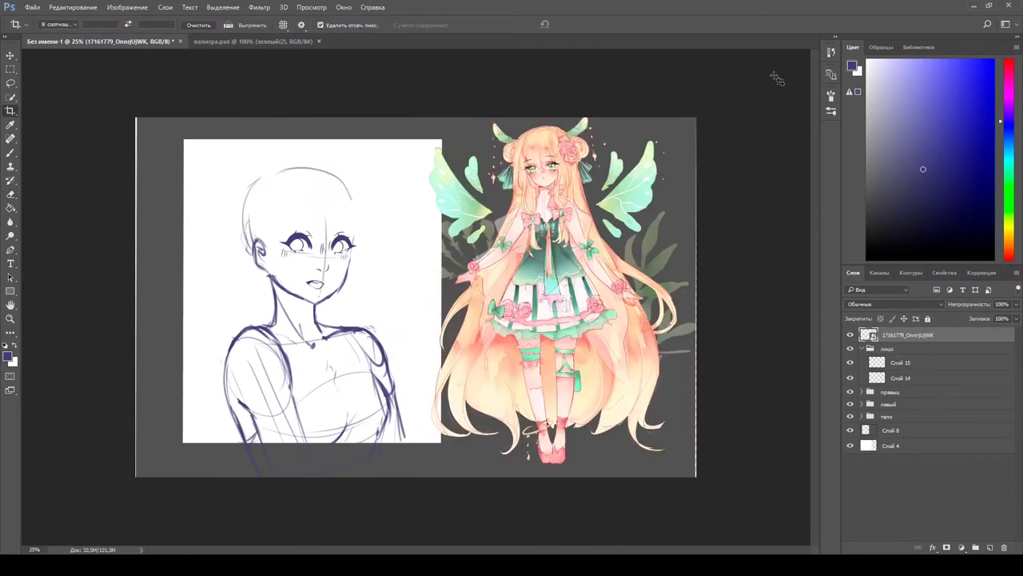
# - Sketch the bangs and the side locks framing the face and neck on Слой 16 with the Brush
pyautogui.press('b')
pyautogui.hotkey('alt', '[')
pyautogui.moveTo(335, 190); pyautogui.dragTo(336, 243)
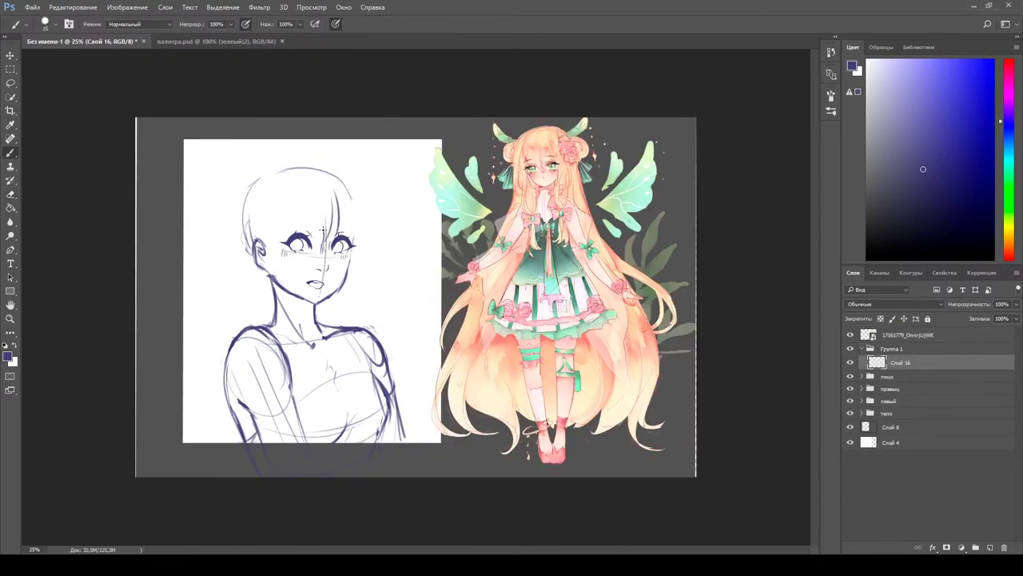
pyautogui.moveTo(269, 217); pyautogui.dragTo(272, 292)
pyautogui.moveTo(248, 208); pyautogui.dragTo(236, 305)
pyautogui.moveTo(254, 231); pyautogui.dragTo(248, 324)
pyautogui.moveTo(271, 272); pyautogui.dragTo(282, 335)
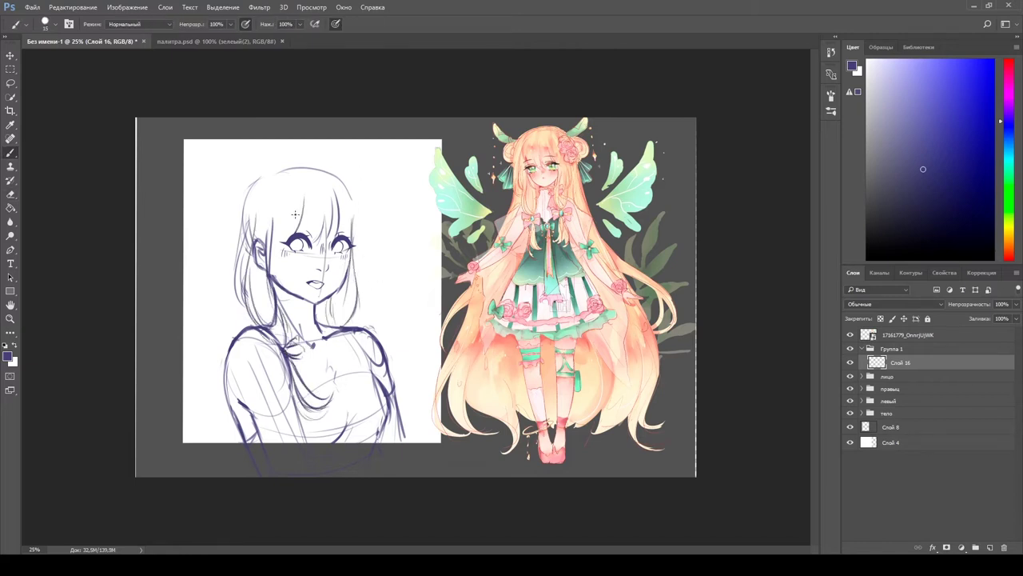
pyautogui.moveTo(327, 185); pyautogui.dragTo(352, 240)
pyautogui.click(891, 442)
pyautogui.click(850, 442)
pyautogui.click(849, 442)
pyautogui.click(850, 442)
pyautogui.click(850, 442)
# - Sketch round hair buns on both sides of the head on a new layer above Слой 16 and adjust them with Free Transform
pyautogui.click(900, 362)
pyautogui.hotkey('ctrl', 'shift', 'alt', 'n')
pyautogui.moveTo(370, 219); pyautogui.dragTo(360, 240)
pyautogui.moveTo(245, 198); pyautogui.dragTo(239, 208)
pyautogui.hotkey('ctrl', 't')
pyautogui.press('Return')
# - Sketch long flowing hair strands falling past both shoulders on another new layer
pyautogui.hotkey('ctrl', 'shift', 'alt', 'n')
pyautogui.moveTo(363, 244); pyautogui.dragTo(411, 412)
pyautogui.moveTo(232, 280); pyautogui.dragTo(188, 431)
pyautogui.moveTo(407, 364); pyautogui.dragTo(424, 440)
pyautogui.moveTo(232, 291); pyautogui.dragTo(199, 424)
pyautogui.moveTo(399, 319); pyautogui.dragTo(436, 436)
pyautogui.moveTo(420, 376); pyautogui.dragTo(432, 440)
pyautogui.moveTo(228, 296); pyautogui.dragTo(185, 412)
pyautogui.moveTo(212, 312); pyautogui.dragTo(184, 420)
# - Paint a dark rose ornament beside the hair bun on a new layer and undo the last stroke
pyautogui.click(991, 548)
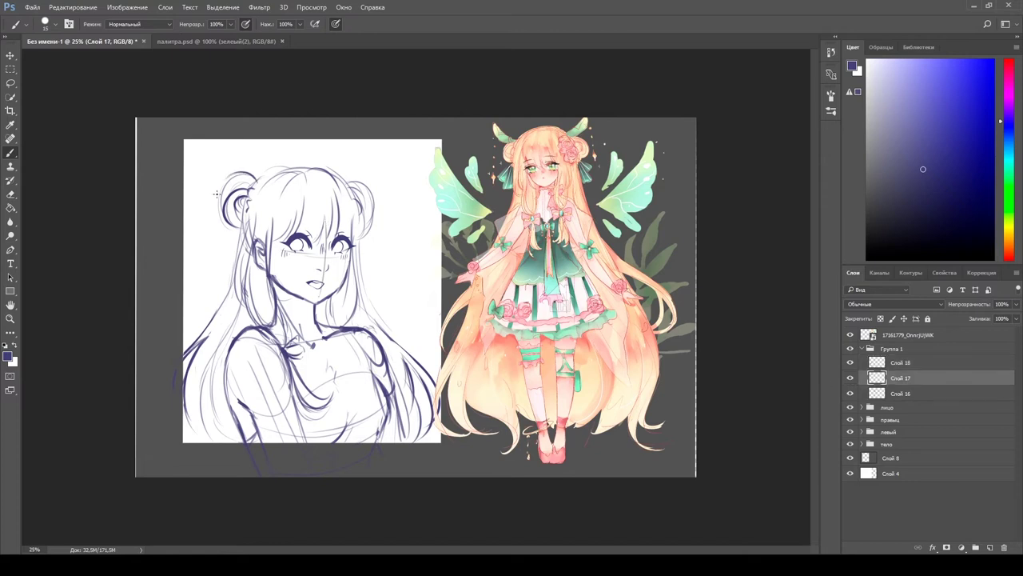
pyautogui.hotkey('ctrl', 'shift', 'alt', 'n')
pyautogui.moveTo(348, 193); pyautogui.dragTo(356, 217)
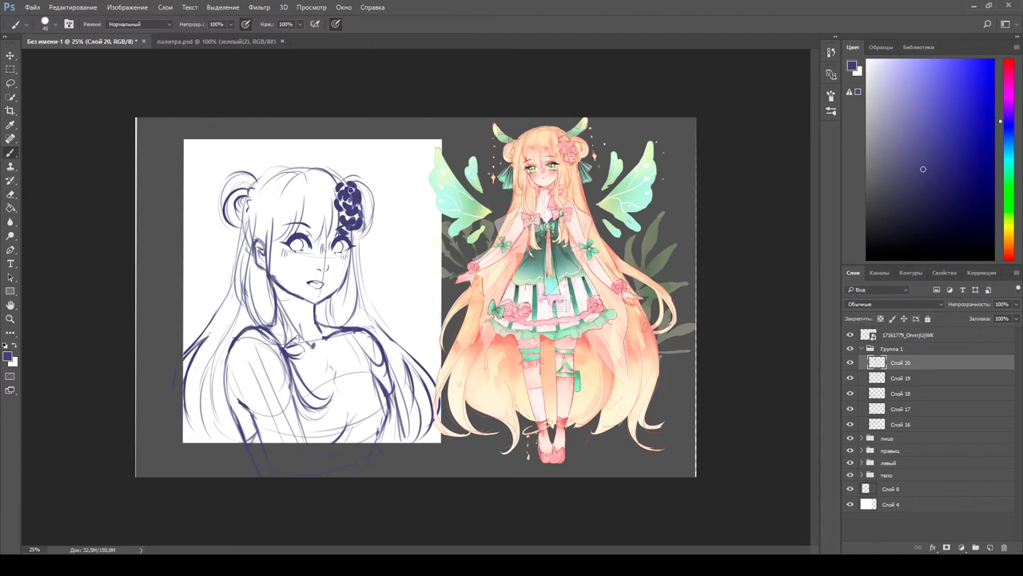
pyautogui.hotkey('ctrl', 'z')
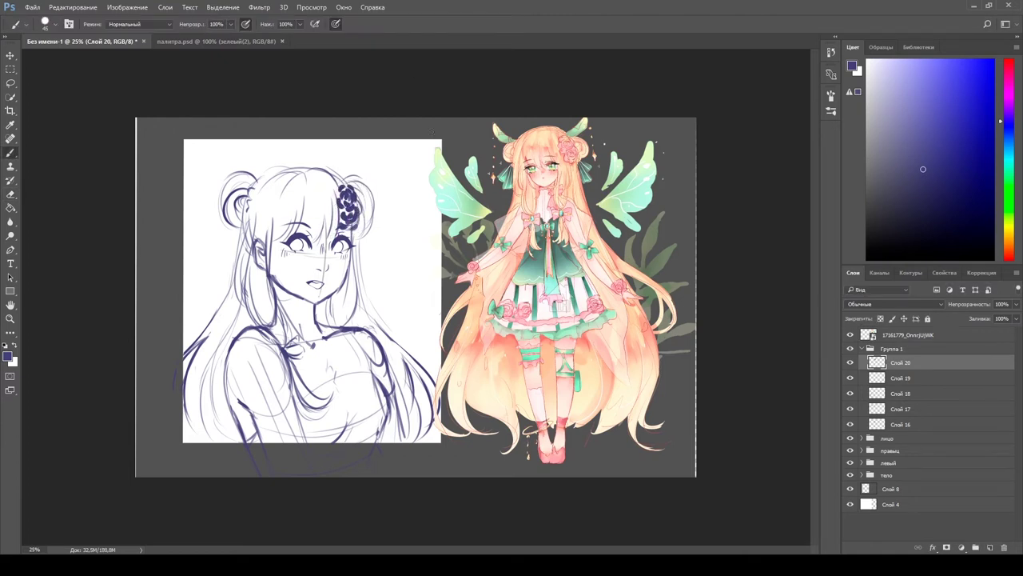
# - Move Слой 19 out of Группа 1 to above it, and select Слой 6 копия inside the тело group
pyautogui.moveTo(900, 378); pyautogui.dragTo(879, 352)
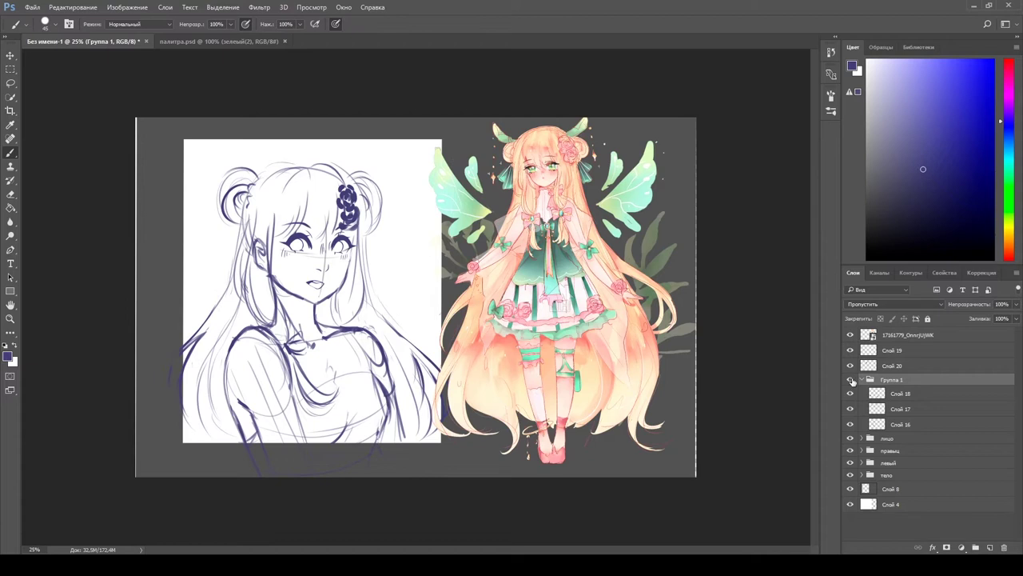
pyautogui.click(862, 475)
pyautogui.click(908, 504)
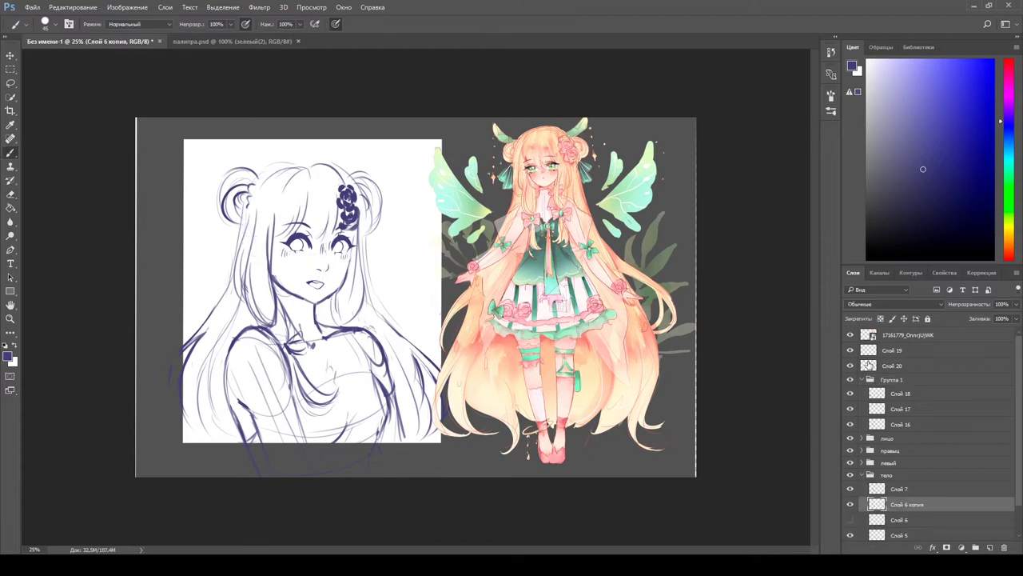
# - Undo the last four changes
pyautogui.hotkey('ctrl', 'alt', 'z')
pyautogui.hotkey('ctrl', 'alt', 'z')
pyautogui.hotkey('ctrl', 'alt', 'z')
pyautogui.hotkey('ctrl', 'alt', 'z')
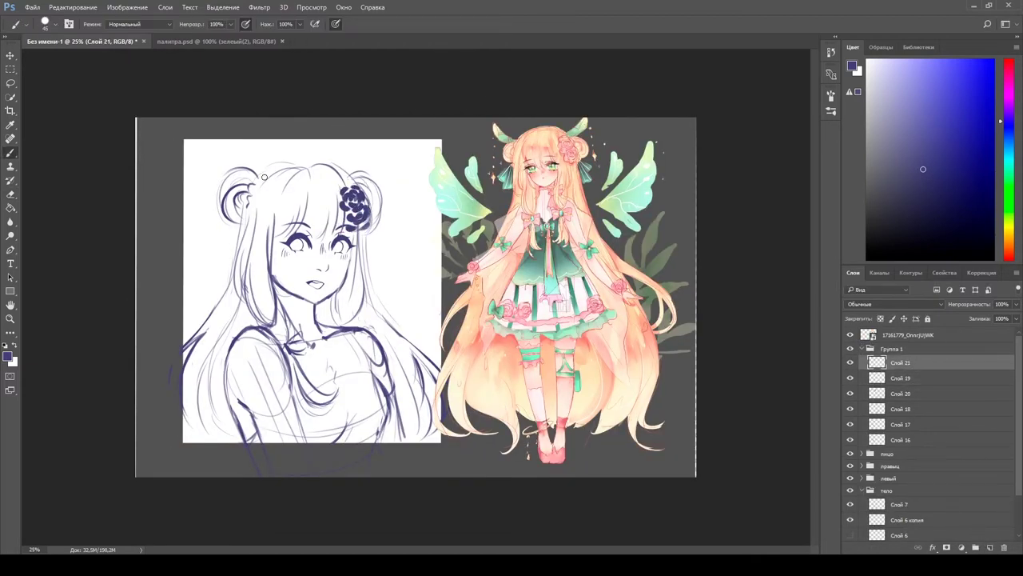
pyautogui.moveTo(228, 153); pyautogui.dragTo(265, 175)
pyautogui.moveTo(387, 151); pyautogui.dragTo(353, 174)
pyautogui.hotkey('ctrl', 'alt', 'z')
pyautogui.hotkey('ctrl', 'alt', 'z')
# - Paint two thick dark horns angling outward from the top of the head and carve details into them with the Eraser
pyautogui.moveTo(228, 152); pyautogui.dragTo(264, 176)
pyautogui.moveTo(355, 174); pyautogui.dragTo(381, 153)
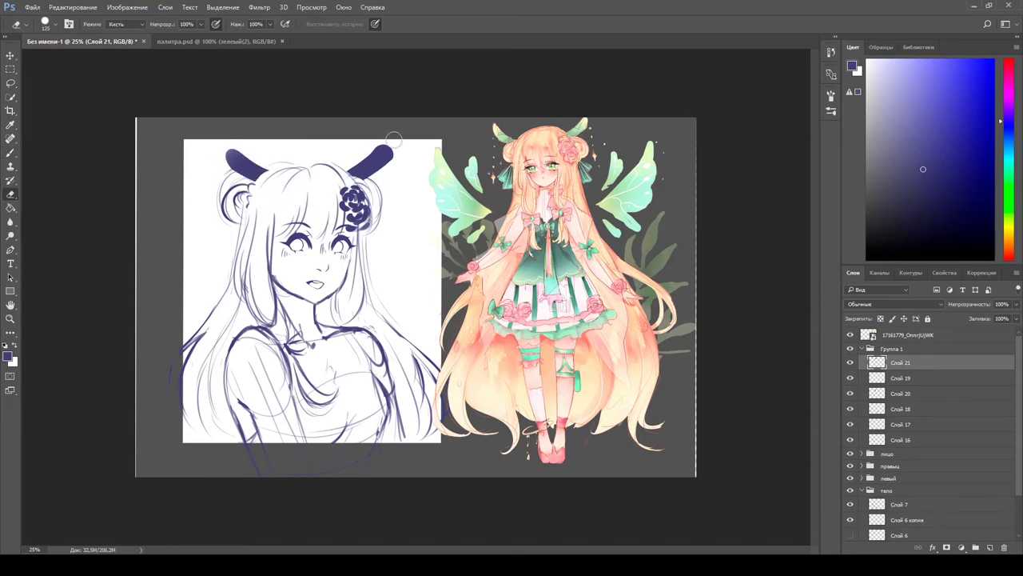
pyautogui.press('e')
pyautogui.moveTo(233, 150); pyautogui.dragTo(264, 171)
# - Draw thin hanging ornaments with diamond-shaped pendants from the horns on a new layer
pyautogui.press('b')
pyautogui.hotkey('ctrl', 'shift', 'alt', 'n')
pyautogui.click(871, 471)
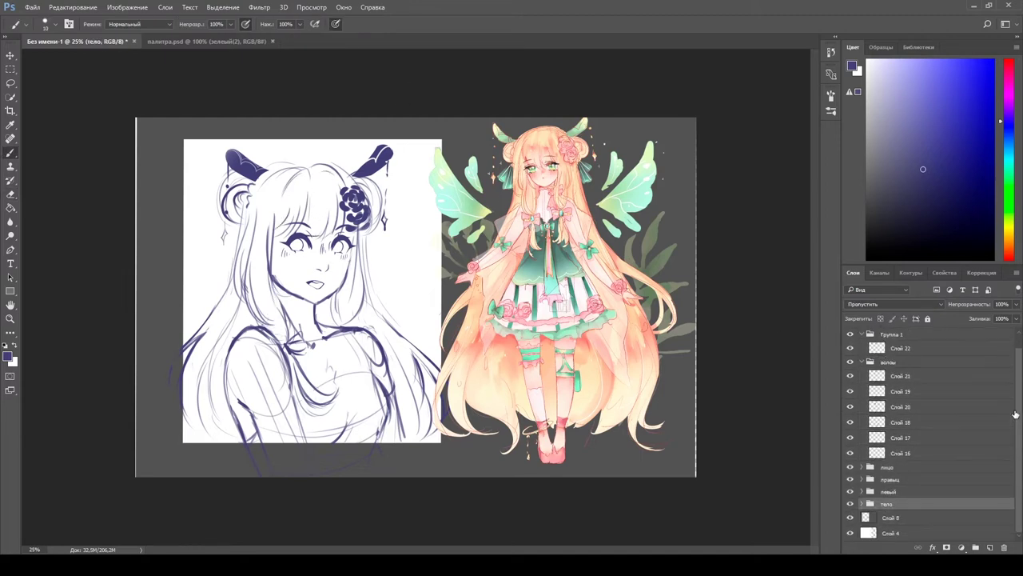
# - Enlarge the horns and their hanging ornaments and shift them slightly higher with Free Transform
pyautogui.keyDown('ctrl'); pyautogui.click(308, 144); pyautogui.keyUp('ctrl')
pyautogui.hotkey('ctrl', 't')
pyautogui.moveTo(308, 144)
pyautogui.mouseDown()
pyautogui.moveTo(320, 136)
pyautogui.moveTo(240, 127)
pyautogui.mouseUp()
pyautogui.press('Return')
pyautogui.press('b')
pyautogui.keyDown('ctrl'); pyautogui.click(241, 208); pyautogui.keyUp('ctrl')
pyautogui.keyDown('ctrl'); pyautogui.click(336, 267); pyautogui.keyUp('ctrl')
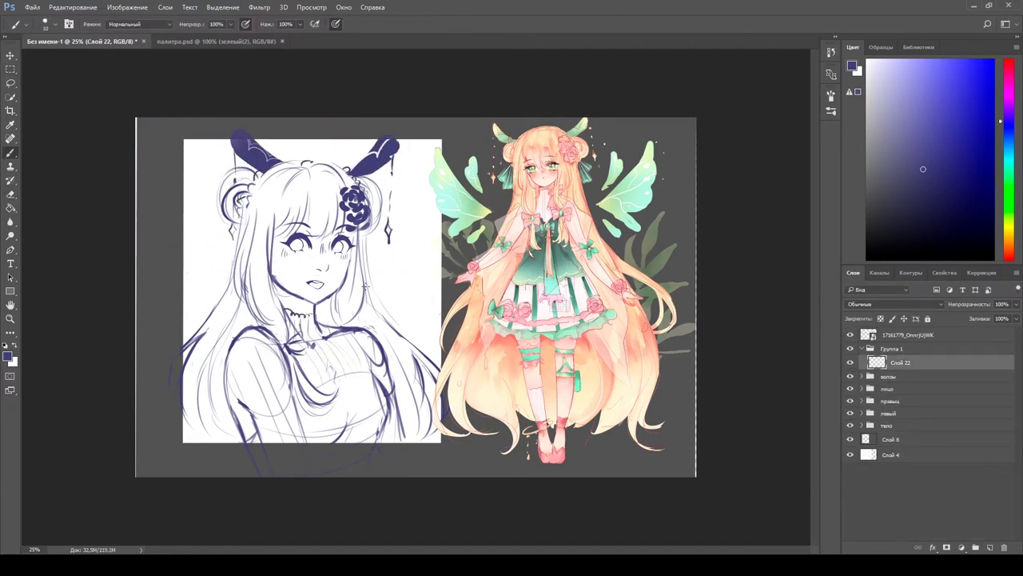
# - Paint a dark ribbon bow at the front of the collar on a new layer
pyautogui.click(990, 548)
pyautogui.moveTo(308, 304)
pyautogui.mouseDown()
pyautogui.moveTo(319, 327)
pyautogui.moveTo(339, 336)
pyautogui.moveTo(324, 344)
pyautogui.mouseUp()
pyautogui.press('[')
# - Add a new layer above Слой 16 inside the волосы group
pyautogui.click(863, 392)
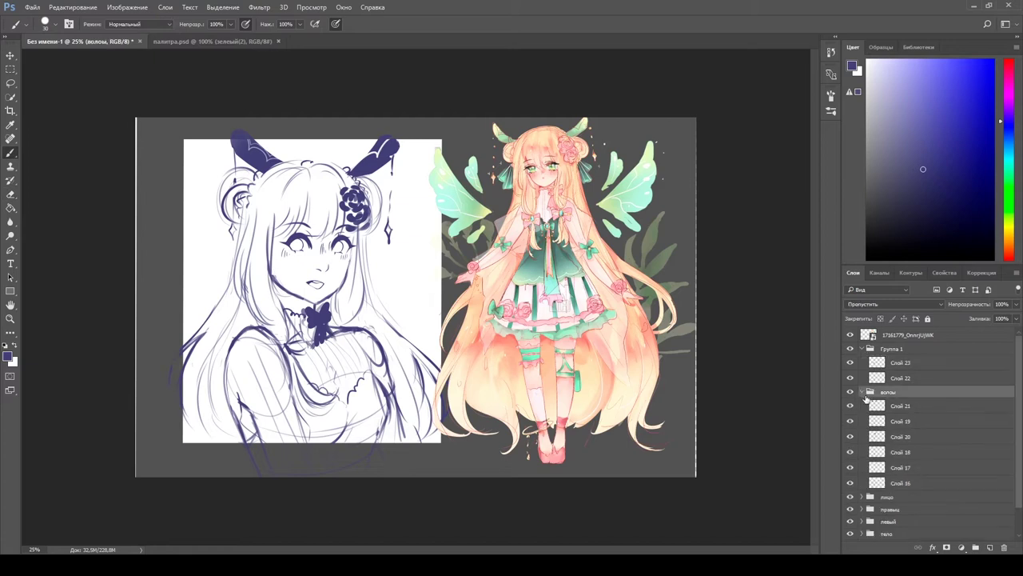
pyautogui.click(900, 483)
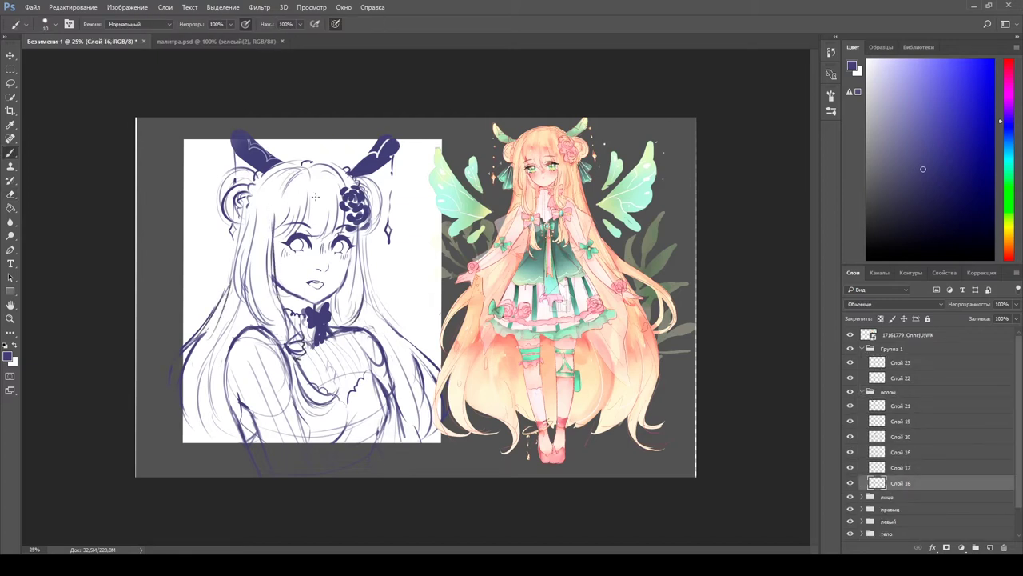
pyautogui.hotkey('ctrl', 'shift', 'alt', 'n')
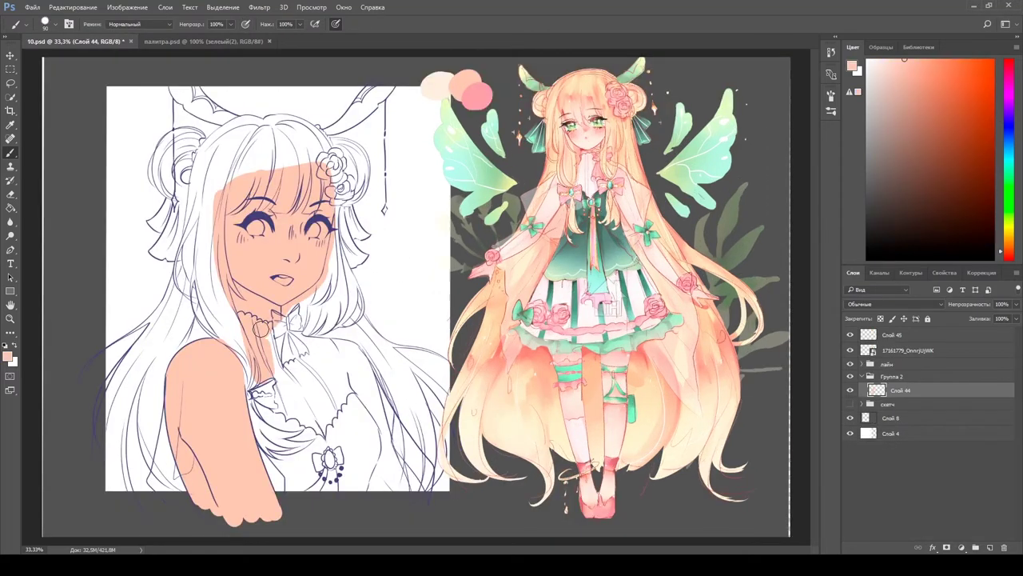
# - Fill in the flat skin of the neck and chest on Слой 44, and shade below the chin on a new layer clipped to it
pyautogui.moveTo(303, 336)
pyautogui.mouseDown()
pyautogui.moveTo(367, 400)
pyautogui.moveTo(373, 468)
pyautogui.moveTo(277, 336)
pyautogui.mouseUp()
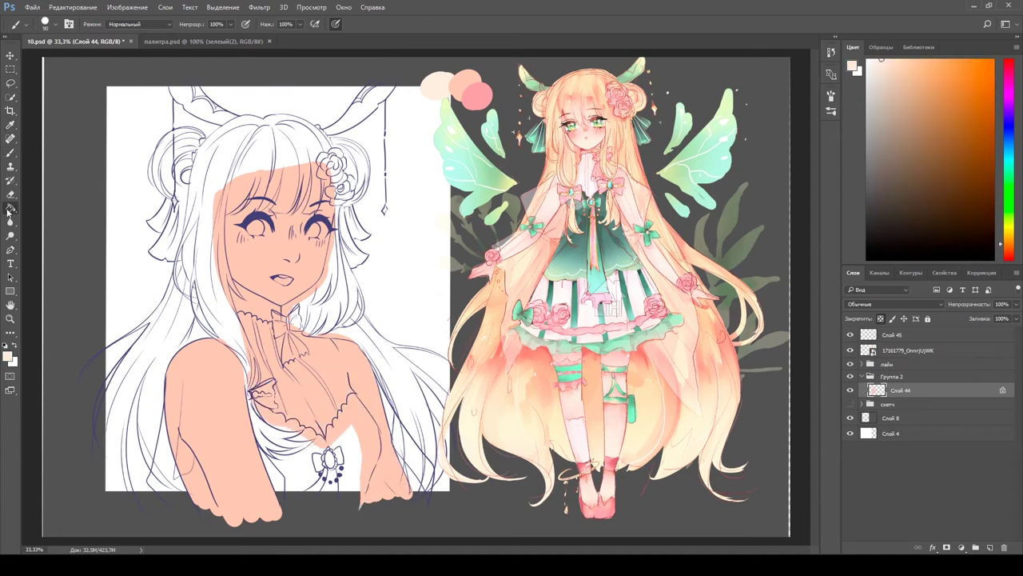
pyautogui.hotkey('ctrl', 'shift', 'alt', 'n')
pyautogui.hotkey('ctrl', 'alt', 'g')
pyautogui.click(261, 306)
pyautogui.moveTo(261, 306); pyautogui.dragTo(288, 332)
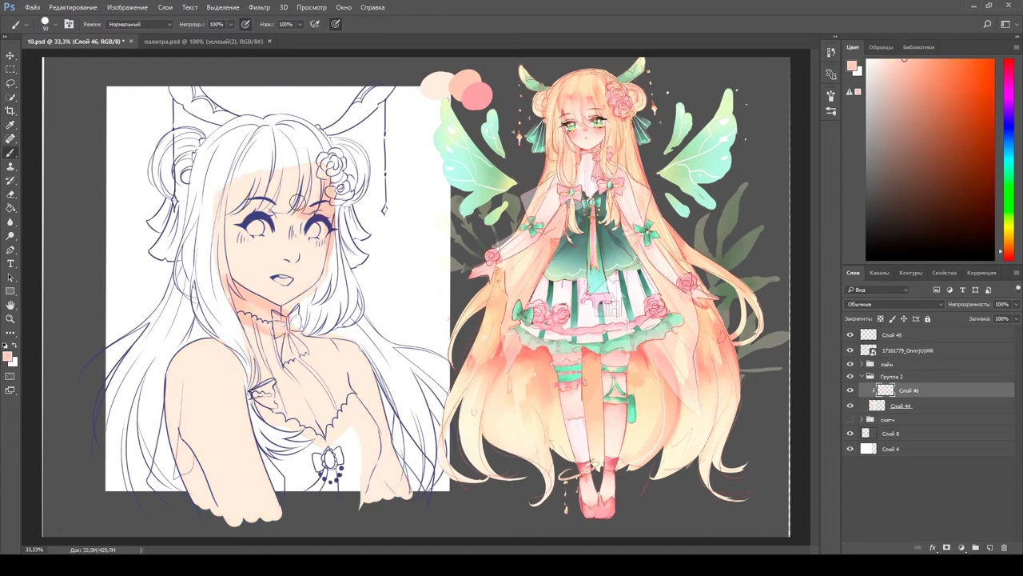
# - Paint the peach shadow of the bangs across the forehead and erase the excess along the side of the face
pyautogui.moveTo(215, 200); pyautogui.dragTo(319, 184)
pyautogui.press('e')
pyautogui.moveTo(252, 207)
pyautogui.mouseDown()
pyautogui.moveTo(218, 228)
pyautogui.moveTo(233, 287)
pyautogui.mouseUp()
pyautogui.press('b')
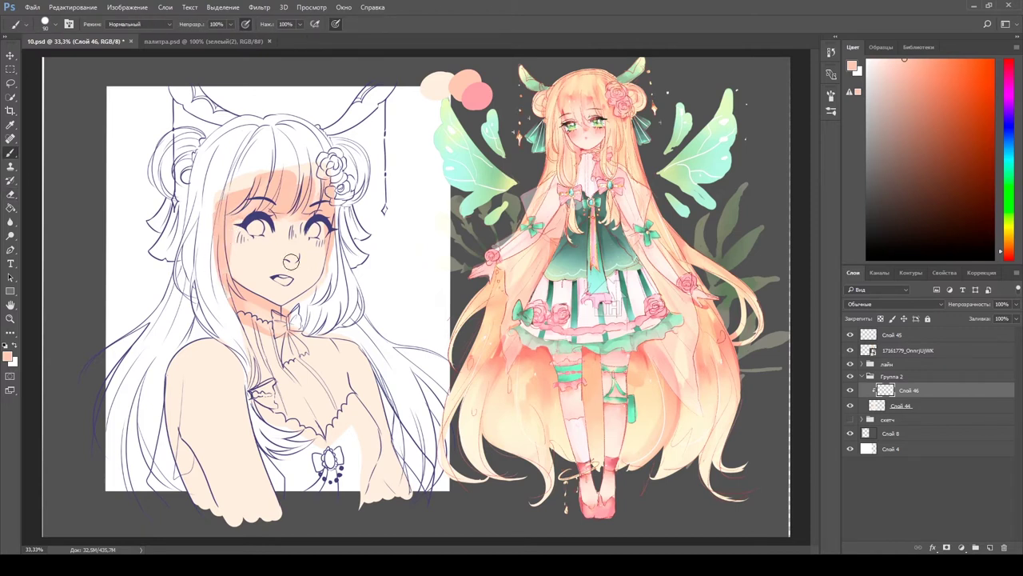
# - Add soft peach blush around the eyes and cheeks with an enlarged brush
pyautogui.press(']')
pyautogui.press(']')
pyautogui.press(']')
pyautogui.press(']')
pyautogui.moveTo(237, 230); pyautogui.dragTo(254, 240)
pyautogui.moveTo(313, 232)
pyautogui.mouseDown()
pyautogui.moveTo(337, 241)
pyautogui.moveTo(298, 257)
pyautogui.mouseUp()
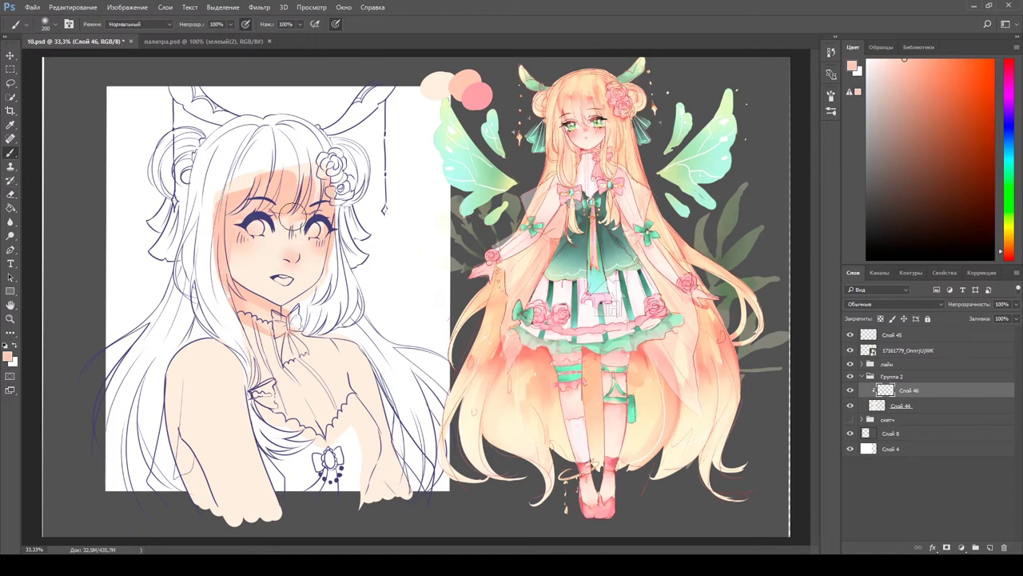
# - Softly shade the shoulders, arms and chest on Слой 46 with the peach tone, resizing the brush to suit
pyautogui.press(']')
pyautogui.press(']')
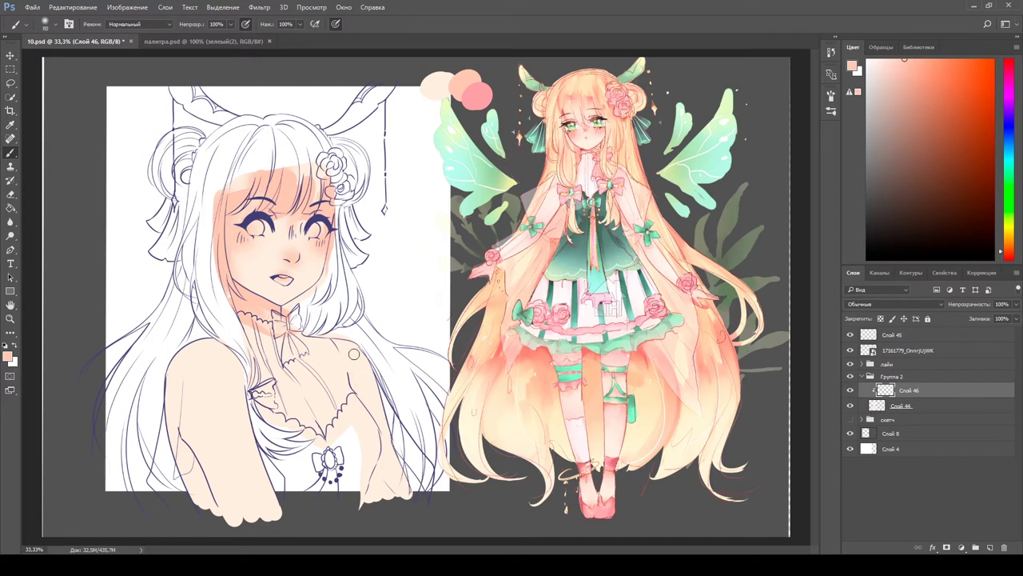
pyautogui.moveTo(192, 344); pyautogui.dragTo(232, 388)
pyautogui.moveTo(328, 392)
pyautogui.mouseDown()
pyautogui.moveTo(368, 432)
pyautogui.moveTo(276, 440)
pyautogui.moveTo(322, 427)
pyautogui.mouseUp()
pyautogui.press('[')
pyautogui.press('[')
pyautogui.press('[')
pyautogui.press('[')
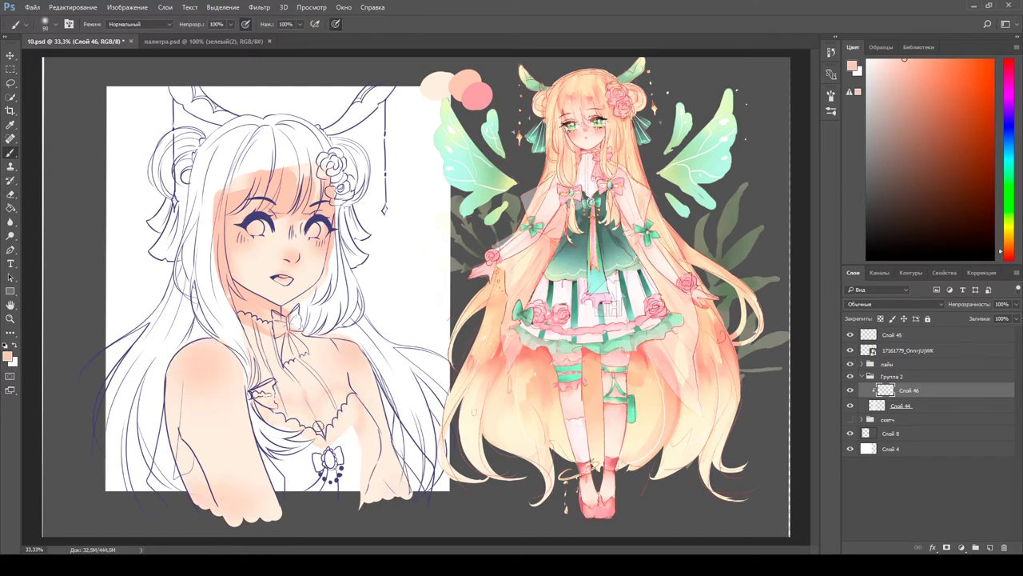
pyautogui.press('e')
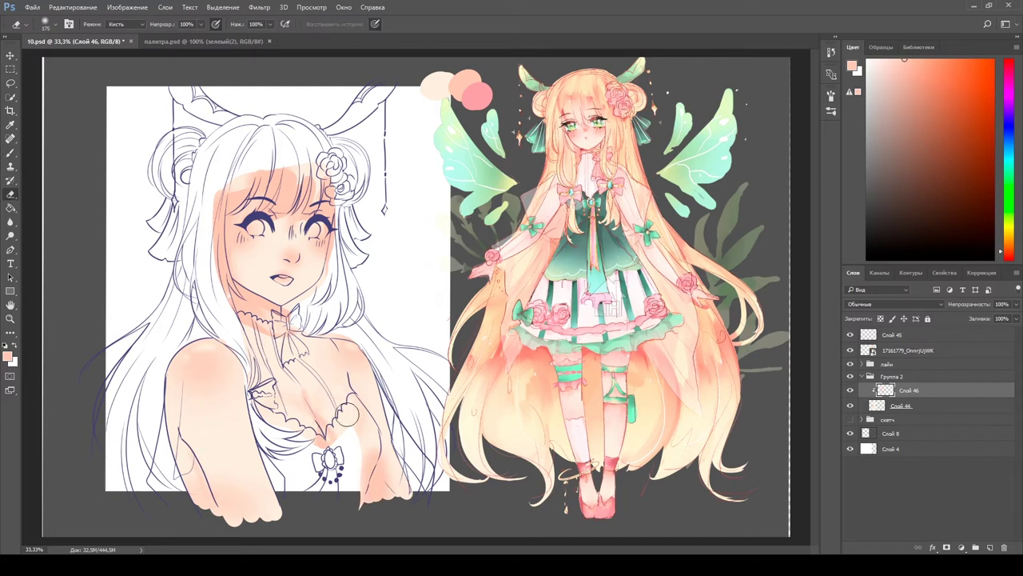
pyautogui.press(']')
pyautogui.press(']')
pyautogui.press(']')
pyautogui.press(']')
pyautogui.press(']')
pyautogui.press(']')
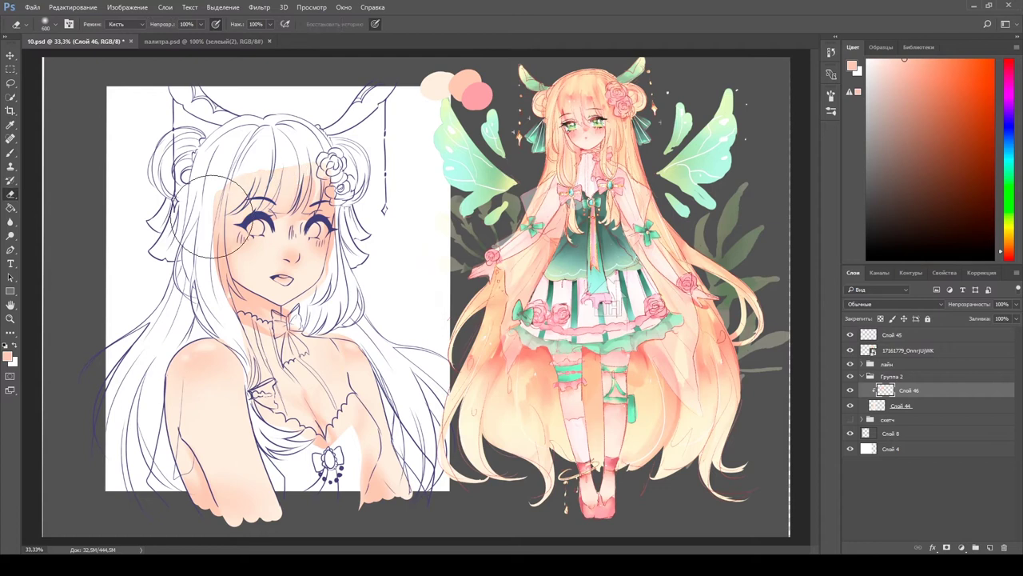
pyautogui.hotkey('ctrl', 'z')
# - Shade the nose and the area between the eyes, and refine the facial shadow edges with a small Eraser
pyautogui.press('b')
pyautogui.moveTo(291, 272)
pyautogui.mouseDown()
pyautogui.moveTo(320, 240)
pyautogui.moveTo(303, 206)
pyautogui.mouseUp()
pyautogui.press('e')
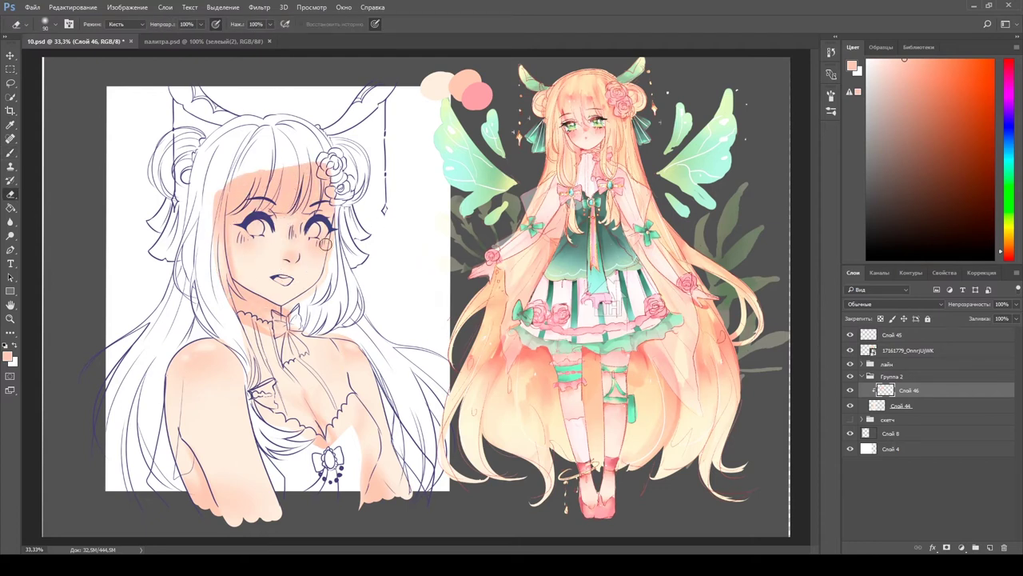
pyautogui.press('[')
pyautogui.press('[')
pyautogui.press('[')
pyautogui.press('[')
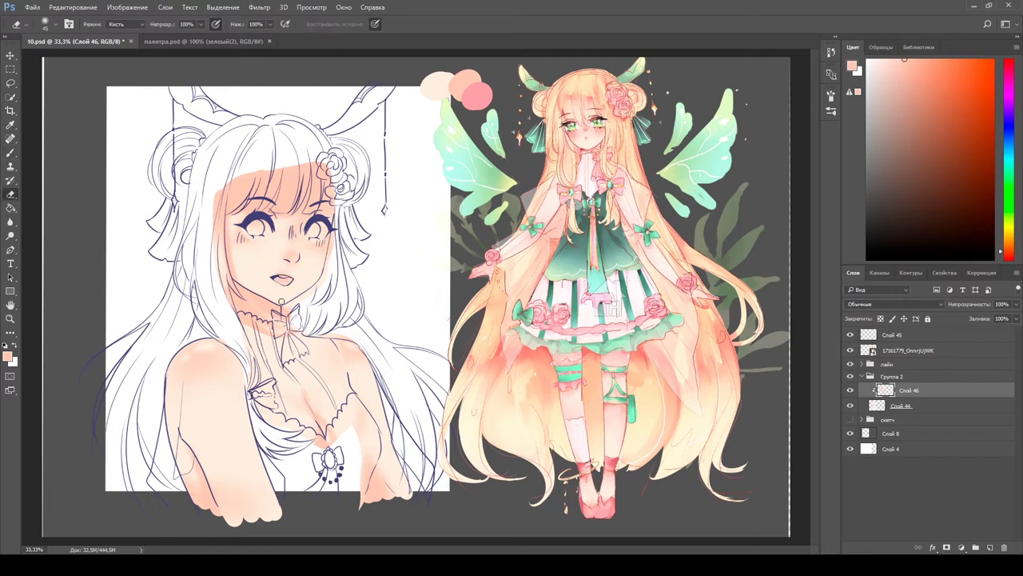
# - Soften the blush across both cheeks beneath the eyes with a larger Eraser
pyautogui.press(']')
pyautogui.press(']')
pyautogui.press(']')
pyautogui.press(']')
pyautogui.press(']')
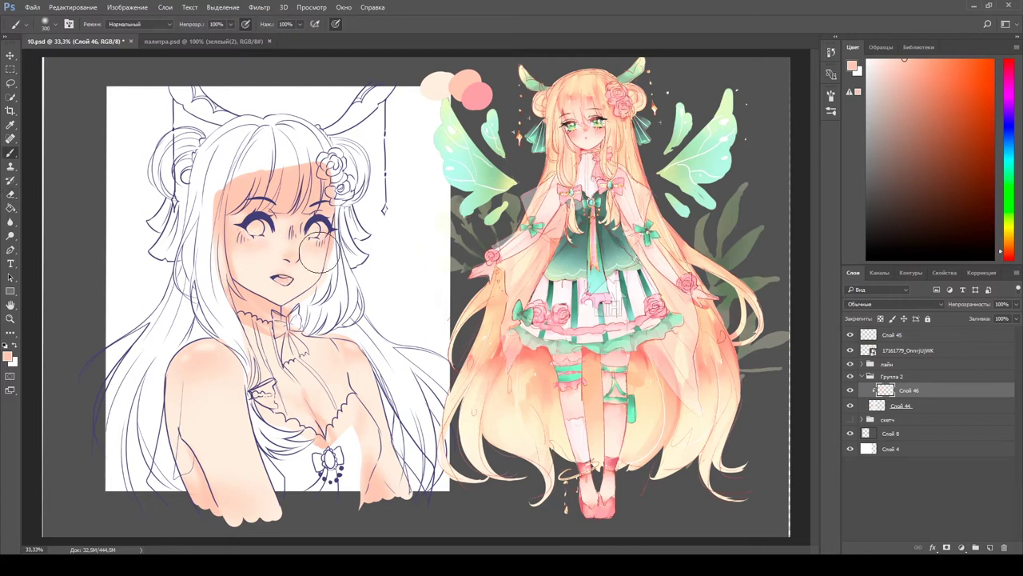
pyautogui.press('b')
pyautogui.press('e')
pyautogui.press(']')
pyautogui.press(']')
pyautogui.moveTo(268, 241)
pyautogui.mouseDown()
pyautogui.moveTo(236, 250)
pyautogui.moveTo(320, 244)
pyautogui.mouseUp()
pyautogui.press('b')
pyautogui.press('e')
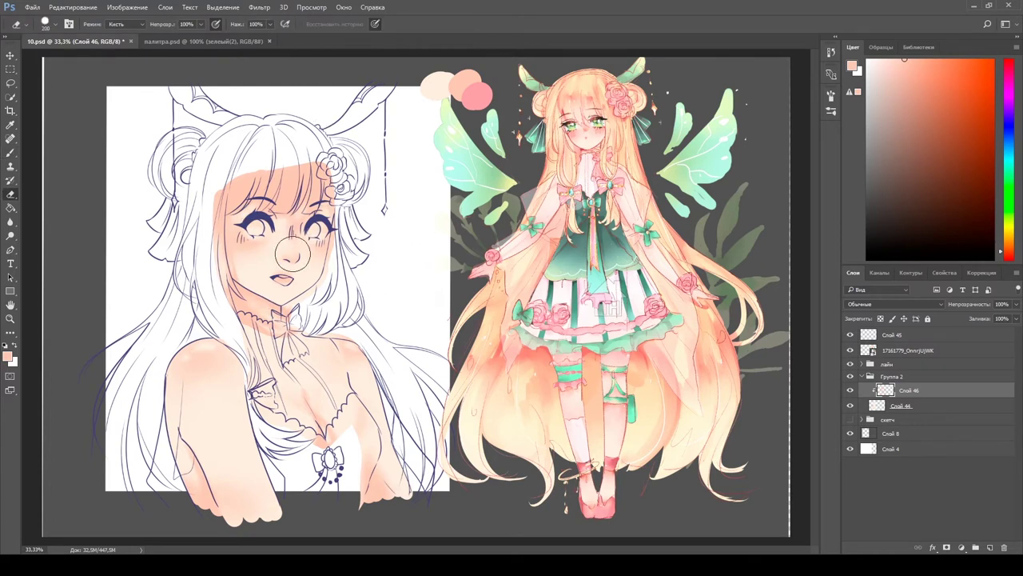
# - Lighten the shading on the near arm and chest with a large Eraser, reducing its size for the smaller areas
pyautogui.press(']')
pyautogui.press(']')
pyautogui.press(']')
pyautogui.moveTo(200, 376); pyautogui.dragTo(292, 397)
pyautogui.press('[')
pyautogui.press('[')
pyautogui.press('[')
pyautogui.press('[')
pyautogui.press('[')
pyautogui.press('[')
pyautogui.press('[')
pyautogui.press('[')
pyautogui.press('[')
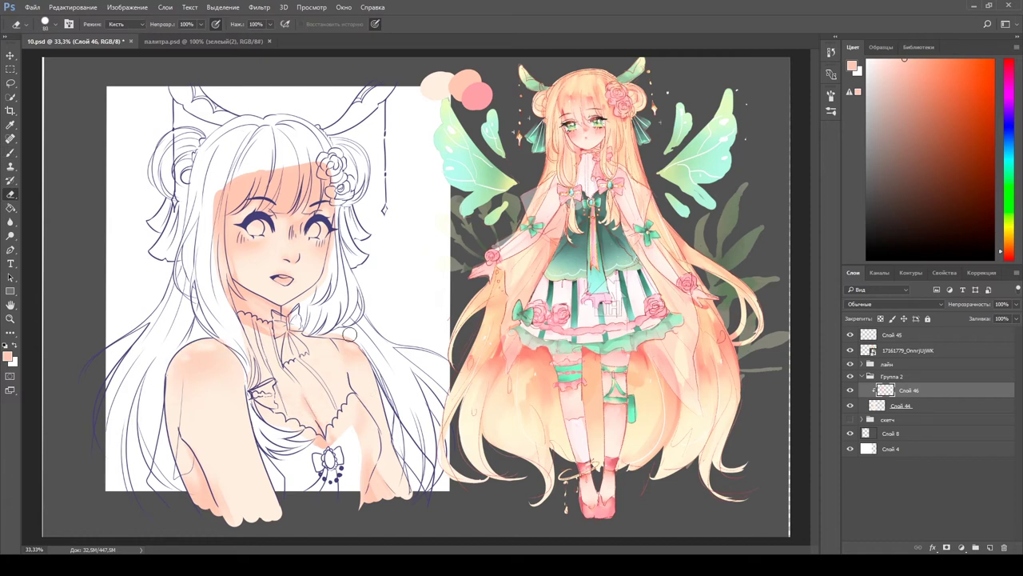
# - Paint a shadow on the chest along the bodice's scalloped neckline, and soften the arm shading with a large Eraser
pyautogui.press('b')
pyautogui.moveTo(353, 417); pyautogui.dragTo(346, 397)
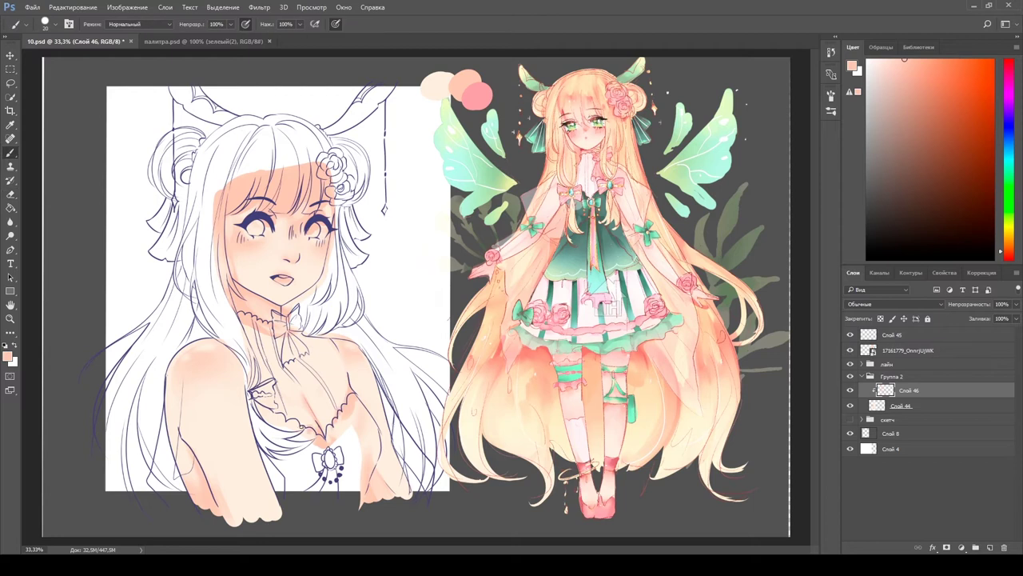
pyautogui.press('e')
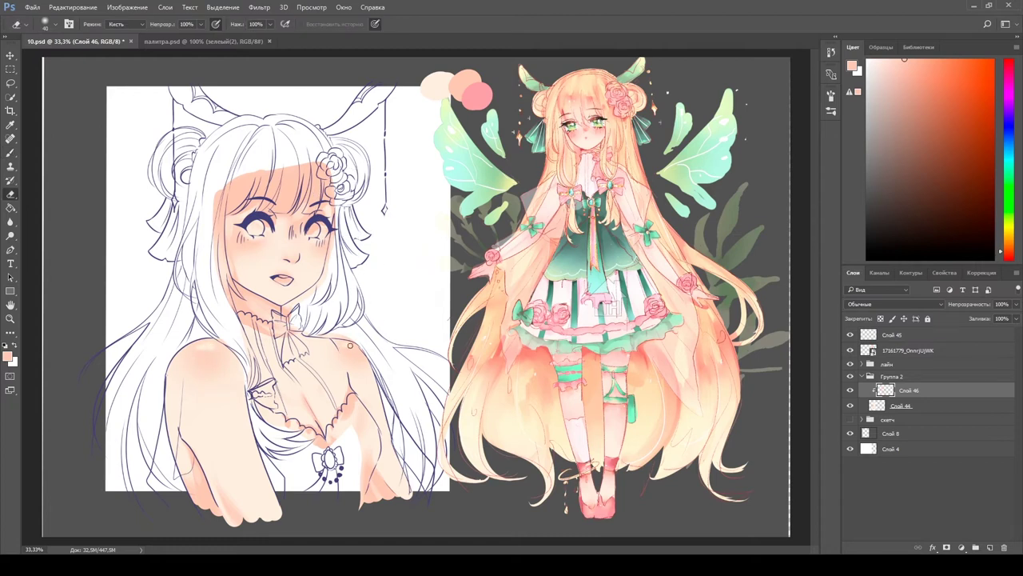
pyautogui.press(']')
pyautogui.press(']')
pyautogui.press(']')
pyautogui.press(']')
pyautogui.press(']')
pyautogui.press(']')
pyautogui.press(']')
pyautogui.press(']')
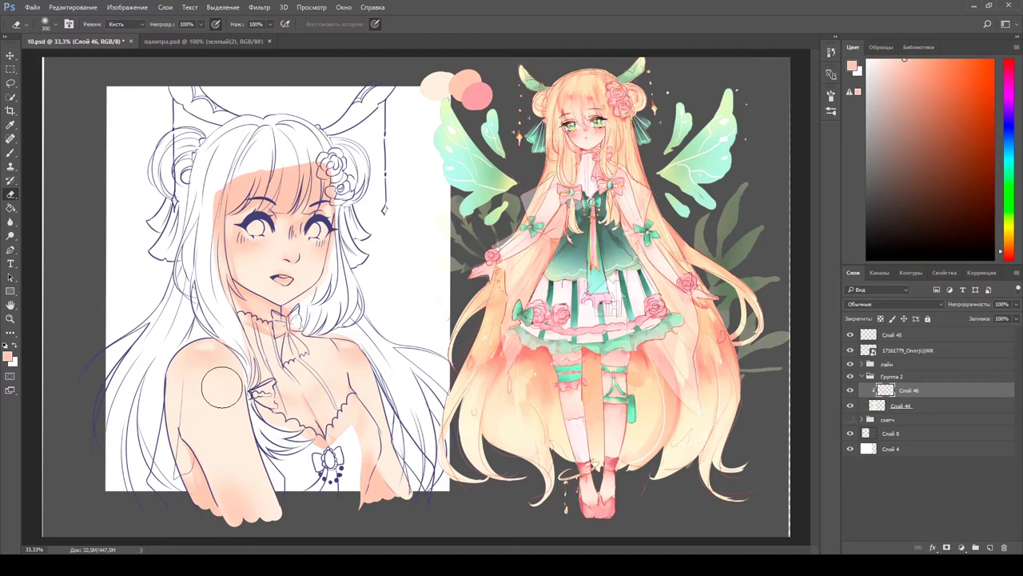
# - On a new clipped layer, tint the cheeks, lower arms and cleavage with the palette's pink using a large soft brush, softening with the Eraser
pyautogui.press('b')
pyautogui.hotkey('ctrl', 'shift', 'alt', 'n')
pyautogui.keyDown('alt'); pyautogui.click(453, 103); pyautogui.keyUp('alt')
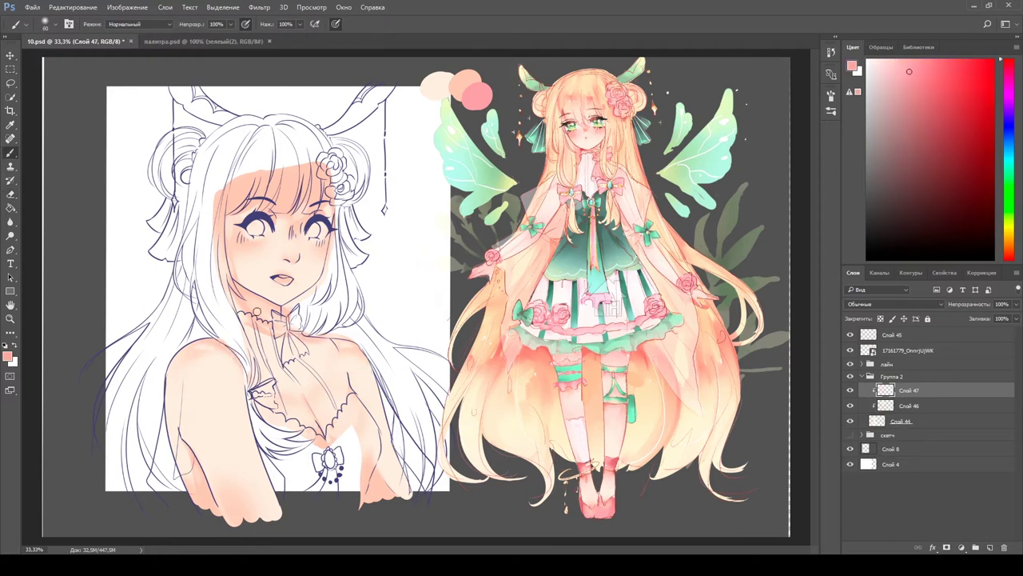
pyautogui.press(']')
pyautogui.press(']')
pyautogui.press(']')
pyautogui.press(']')
pyautogui.press(']')
pyautogui.press(']')
pyautogui.press(']')
pyautogui.press(']')
pyautogui.press(']')
pyautogui.press(']')
pyautogui.press(']')
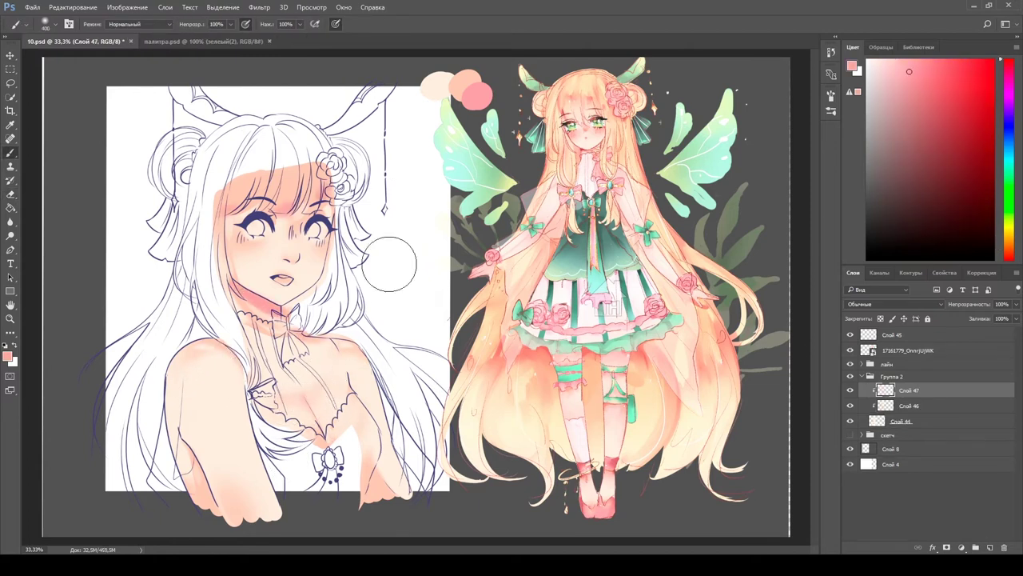
pyautogui.press('[')
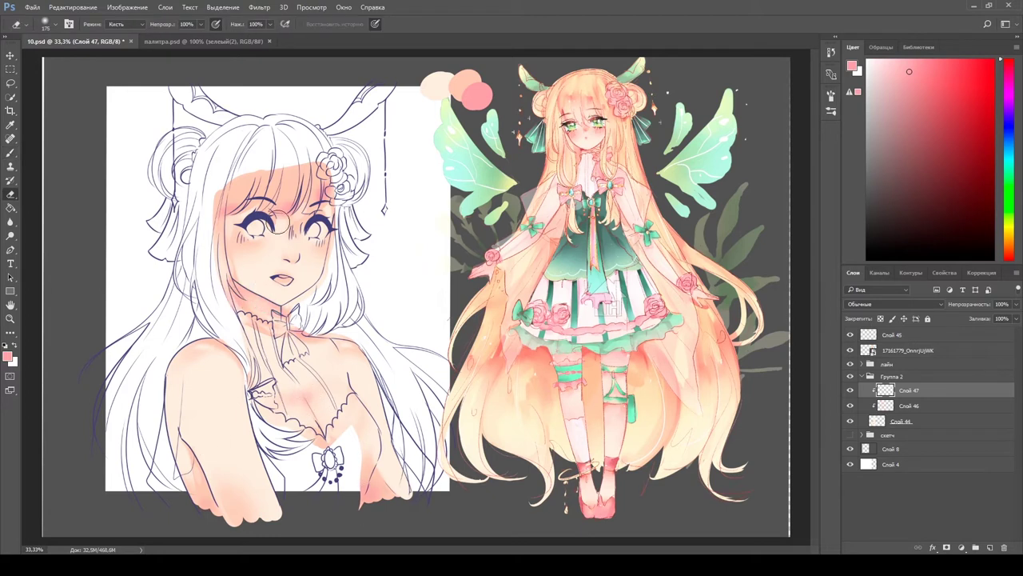
pyautogui.press('space')
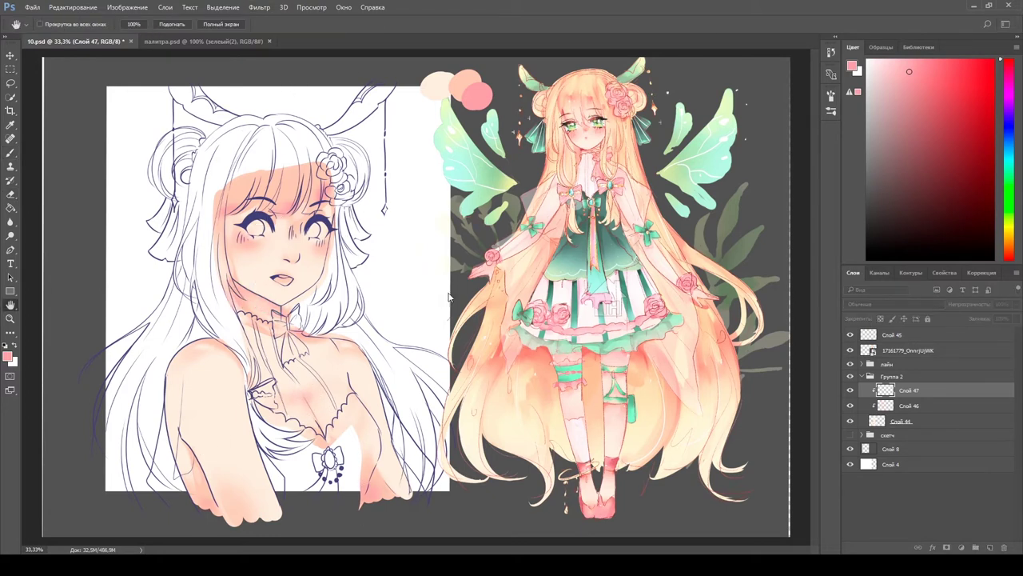
pyautogui.press('e')
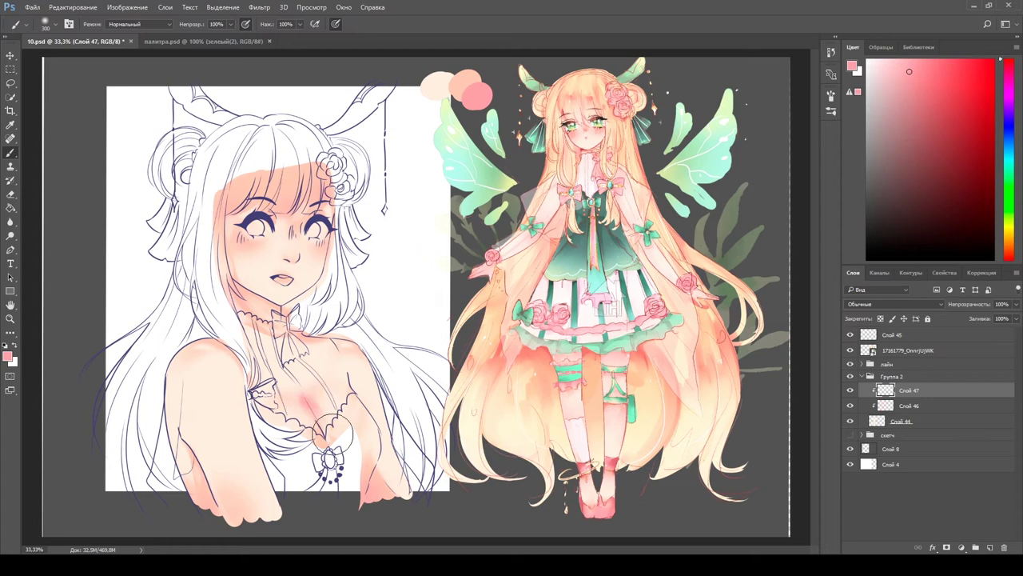
# - Paint near-white highlights along the skin's edges on new layers, including one above the reference image, and save the file
pyautogui.hotkey('ctrl', 'shift', 'alt', 'n')
pyautogui.press('b')
pyautogui.press('x')
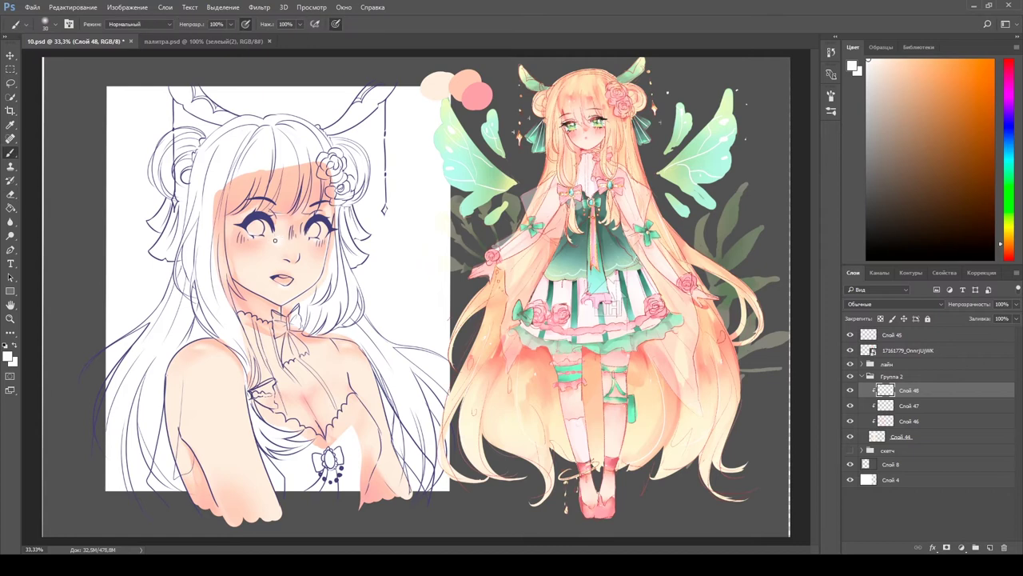
pyautogui.click(989, 546)
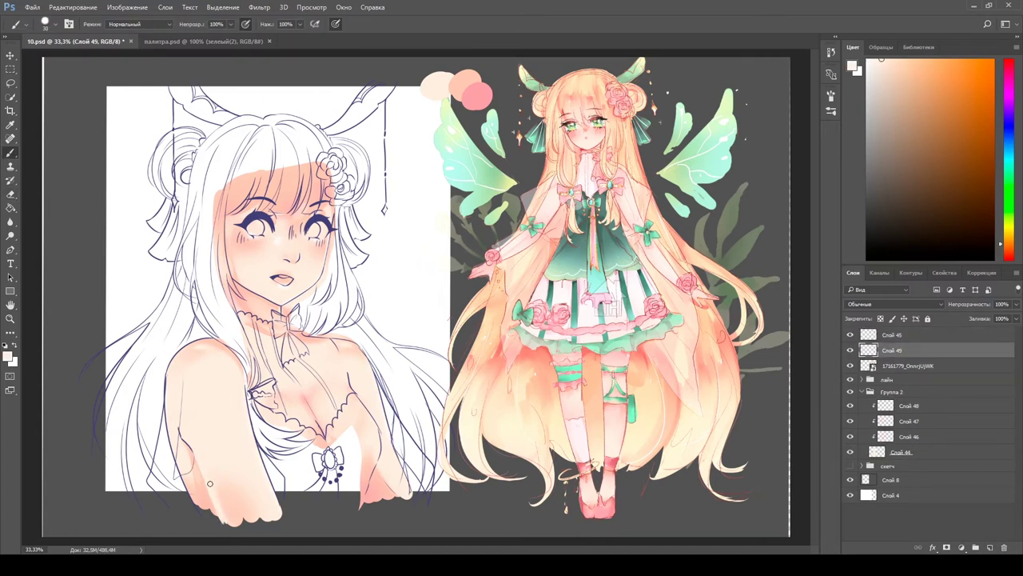
pyautogui.keyDown('alt'); pyautogui.click(161, 340); pyautogui.keyUp('alt')
pyautogui.hotkey('ctrl', 's')
# - On a new layer above the skin group, fill the long hair beside the face and behind the near shoulder with light blue
pyautogui.click(900, 397)
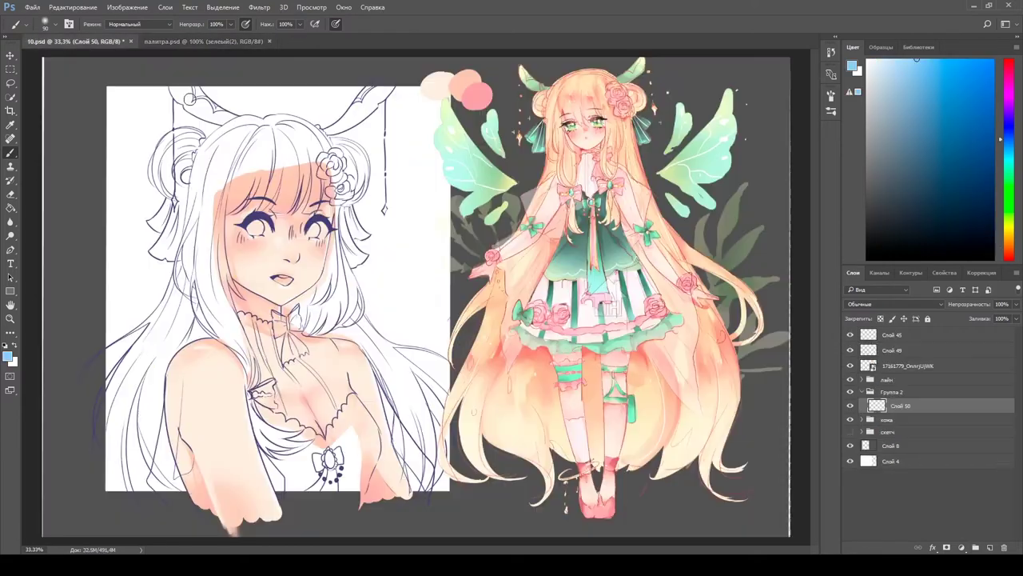
pyautogui.moveTo(200, 156)
pyautogui.mouseDown()
pyautogui.moveTo(189, 263)
pyautogui.moveTo(224, 328)
pyautogui.mouseUp()
pyautogui.moveTo(193, 232)
pyautogui.mouseDown()
pyautogui.moveTo(112, 400)
pyautogui.moveTo(160, 416)
pyautogui.moveTo(177, 497)
pyautogui.mouseUp()
pyautogui.press(']')
pyautogui.press(']')
pyautogui.press(']')
pyautogui.press(']')
# - Erase excess blue between the lower tips of the near-side strands, undoing the last eraser stroke
pyautogui.press('e')
pyautogui.moveTo(141, 382); pyautogui.dragTo(135, 504)
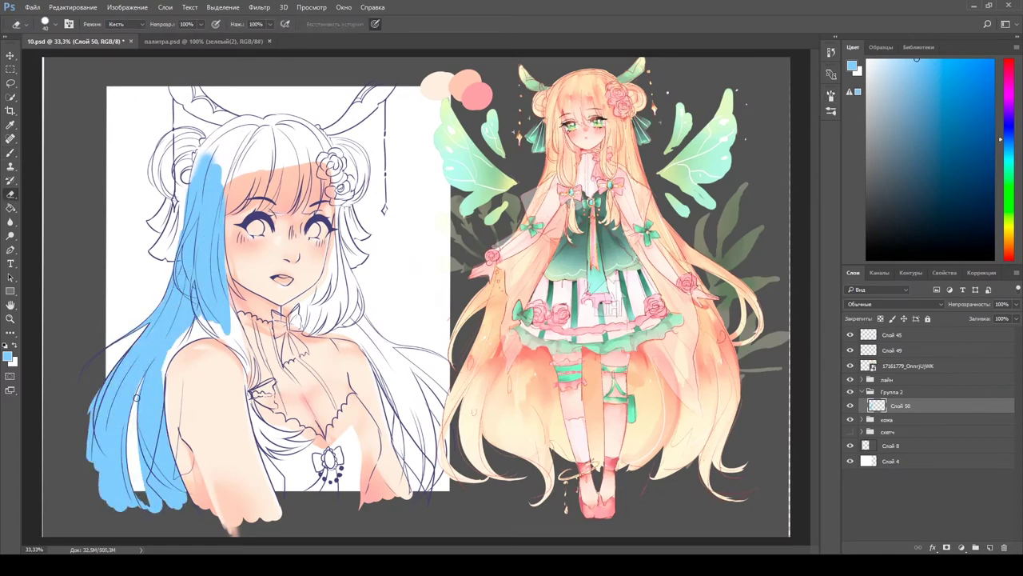
pyautogui.hotkey('ctrl', 'z')
pyautogui.press('b')
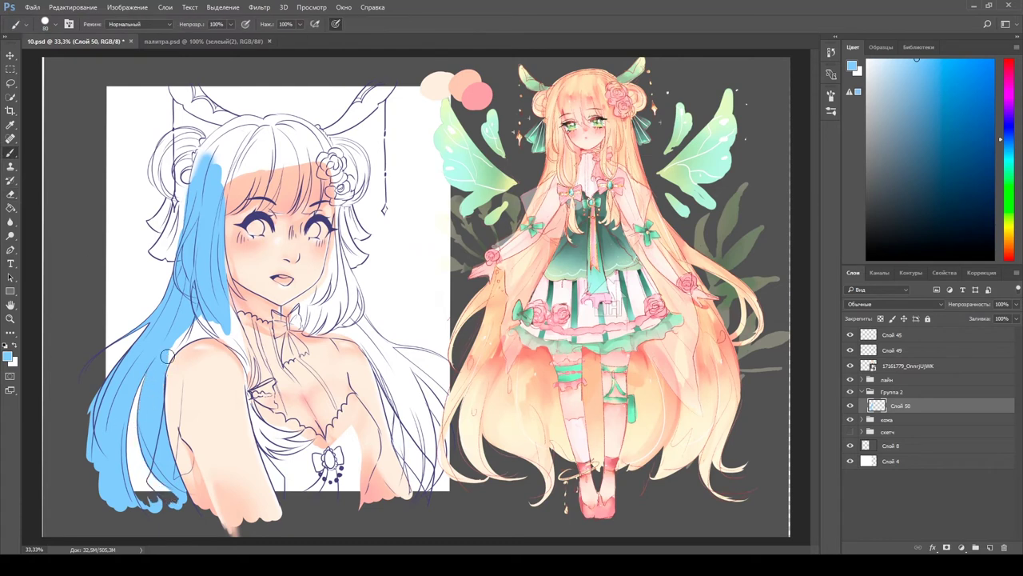
# - Fill the front strands running over the near shoulder to the bodice neckline with light blue
pyautogui.moveTo(169, 328); pyautogui.dragTo(244, 364)
pyautogui.moveTo(239, 288); pyautogui.dragTo(244, 379)
pyautogui.moveTo(244, 340)
pyautogui.mouseDown()
pyautogui.moveTo(247, 410)
pyautogui.moveTo(306, 444)
pyautogui.mouseUp()
# - Fill the near hair bun and the adjoining side of the crown with light blue using a larger brush
pyautogui.press(']')
pyautogui.press(']')
pyautogui.press(']')
pyautogui.press(']')
pyautogui.moveTo(196, 184); pyautogui.dragTo(176, 138)
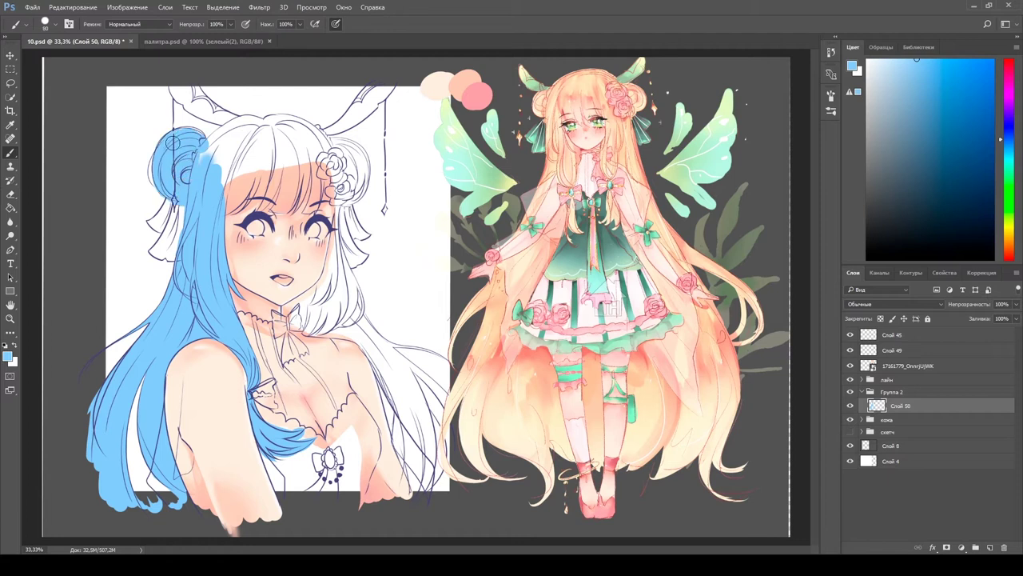
pyautogui.moveTo(151, 172); pyautogui.dragTo(264, 131)
# - Fill the far-side hair and the bun behind the rose ornament with light blue, cleaning the edges with the Eraser
pyautogui.moveTo(331, 204)
pyautogui.mouseDown()
pyautogui.moveTo(321, 292)
pyautogui.moveTo(344, 336)
pyautogui.mouseUp()
pyautogui.moveTo(344, 240)
pyautogui.mouseDown()
pyautogui.moveTo(336, 323)
pyautogui.moveTo(368, 350)
pyautogui.moveTo(412, 498)
pyautogui.mouseUp()
pyautogui.moveTo(388, 360)
pyautogui.mouseDown()
pyautogui.moveTo(409, 476)
pyautogui.moveTo(436, 489)
pyautogui.moveTo(460, 416)
pyautogui.mouseUp()
pyautogui.moveTo(350, 264); pyautogui.dragTo(362, 316)
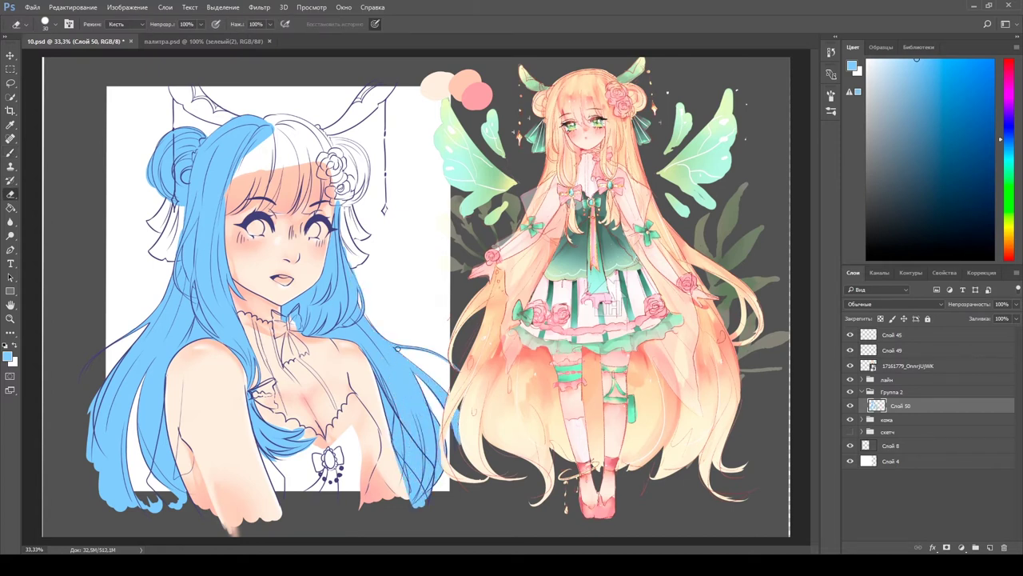
pyautogui.moveTo(340, 142); pyautogui.dragTo(351, 204)
pyautogui.moveTo(344, 160); pyautogui.dragTo(356, 196)
# - Fill the fringe and the rest of the crown with light blue, shaping the strand tips over the forehead
pyautogui.moveTo(264, 142); pyautogui.dragTo(219, 214)
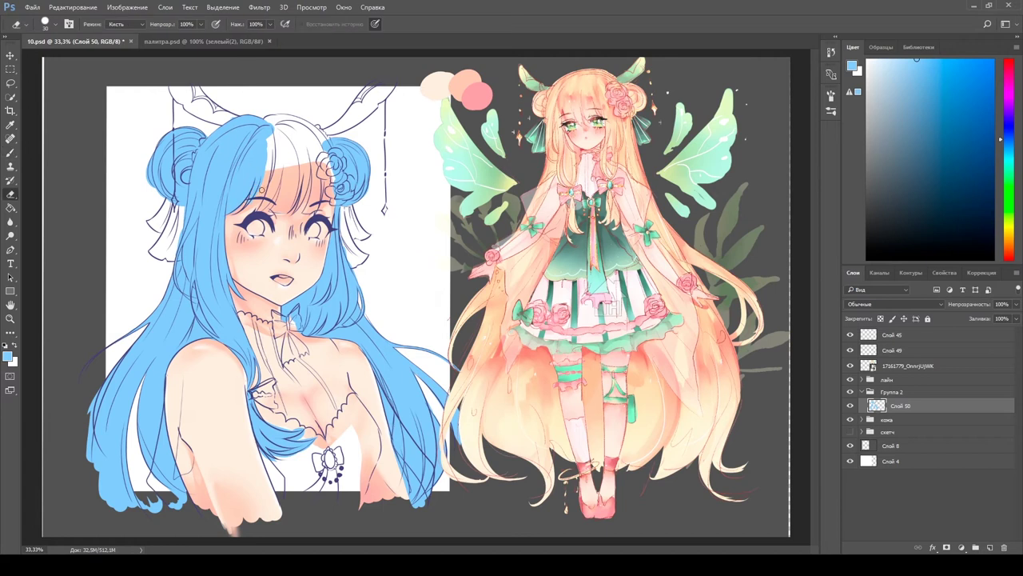
pyautogui.moveTo(279, 144)
pyautogui.mouseDown()
pyautogui.moveTo(263, 203)
pyautogui.moveTo(263, 192)
pyautogui.mouseUp()
pyautogui.moveTo(292, 116)
pyautogui.mouseDown()
pyautogui.moveTo(263, 156)
pyautogui.moveTo(324, 116)
pyautogui.mouseUp()
pyautogui.moveTo(328, 143)
pyautogui.mouseDown()
pyautogui.moveTo(332, 162)
pyautogui.moveTo(280, 212)
pyautogui.mouseUp()
pyautogui.moveTo(302, 172); pyautogui.dragTo(312, 212)
pyautogui.moveTo(326, 150); pyautogui.dragTo(328, 204)
pyautogui.moveTo(292, 130); pyautogui.dragTo(295, 188)
pyautogui.moveTo(316, 139); pyautogui.dragTo(315, 168)
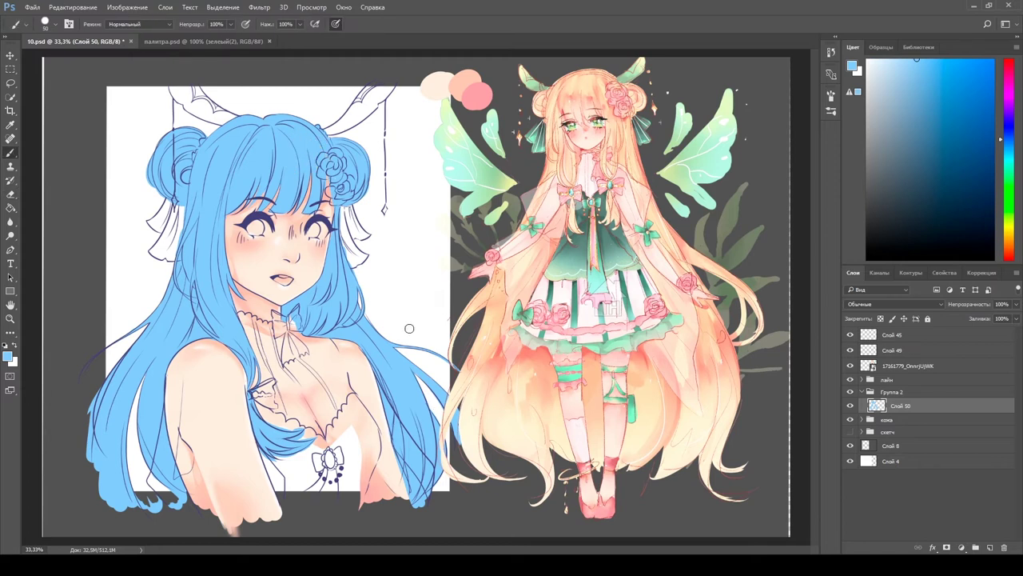
# - Finish the near-side strand tips, lock the layer's transparent pixels and recolour the hair with pale cream from the palette document
pyautogui.moveTo(152, 431); pyautogui.dragTo(168, 508)
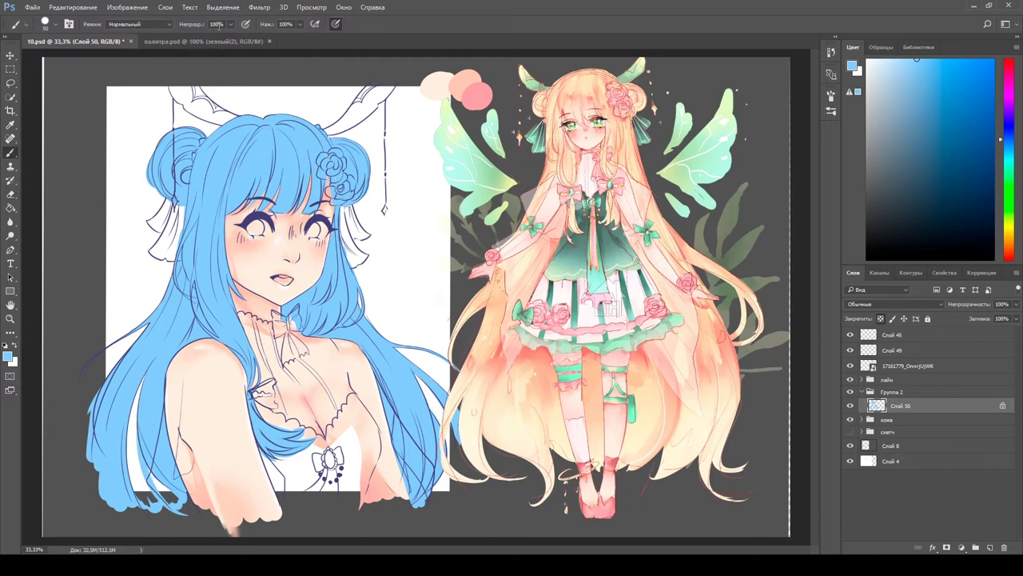
pyautogui.click(165, 41)
pyautogui.click(76, 41)
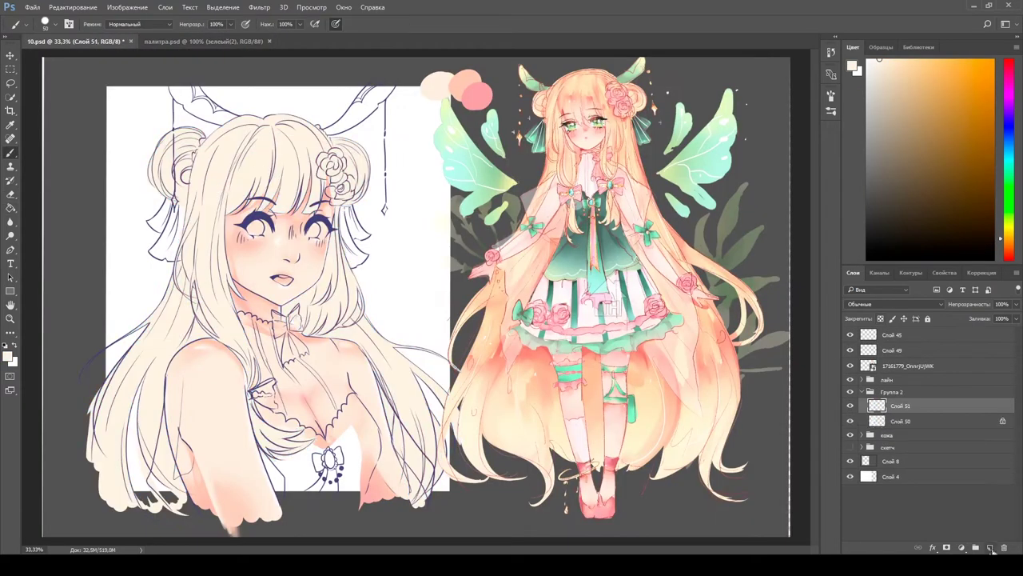
# - On a new layer clipped to the hair, paint a palette salmon shadow on the far strands beside the neck and refine it with the Eraser
pyautogui.click(204, 41)
pyautogui.click(51, 44)
pyautogui.press('e')
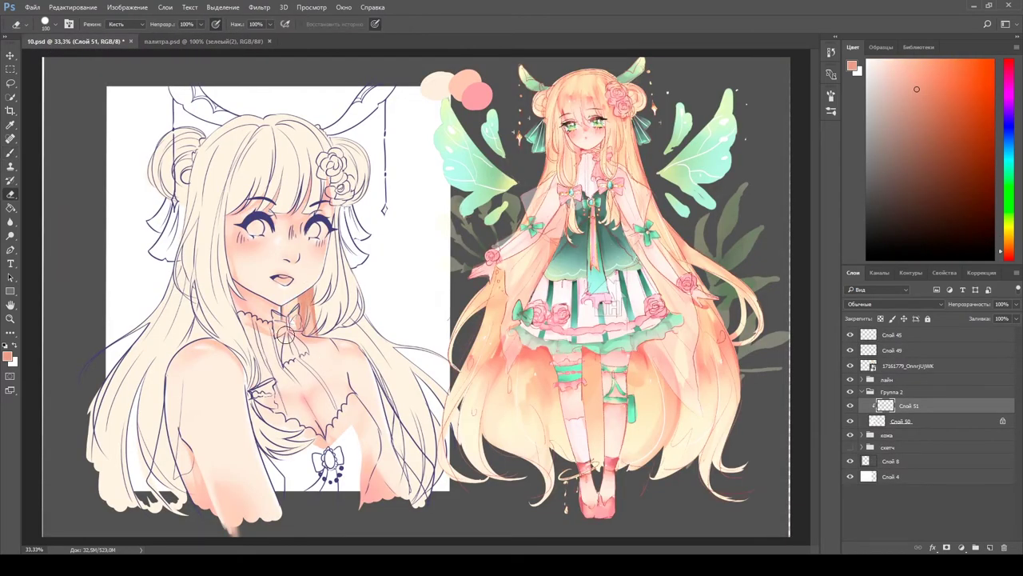
# - Sample a lighter peach from the palette document and recolour the hair shadow beside the neck with it
pyautogui.click(204, 41)
pyautogui.press('b')
pyautogui.keyDown('alt'); pyautogui.click(232, 168); pyautogui.keyUp('alt')
pyautogui.click(76, 41)
pyautogui.keyDown('alt'); pyautogui.click(298, 305); pyautogui.keyUp('alt')
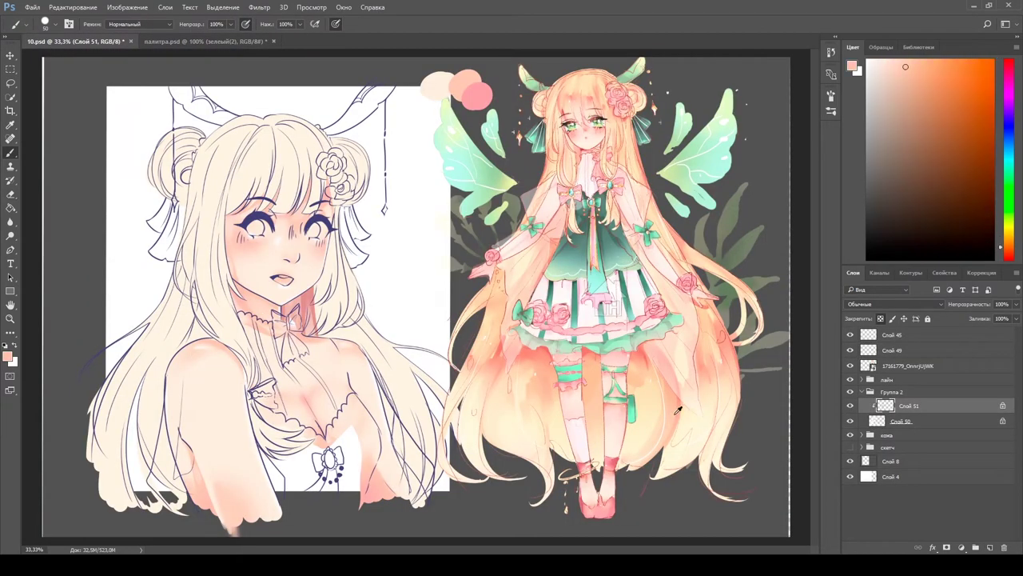
# - Shade the near face-framing strands and the near side of the crown in peach, refining the strokes with the Eraser
pyautogui.press('e')
pyautogui.moveTo(237, 352); pyautogui.dragTo(227, 191)
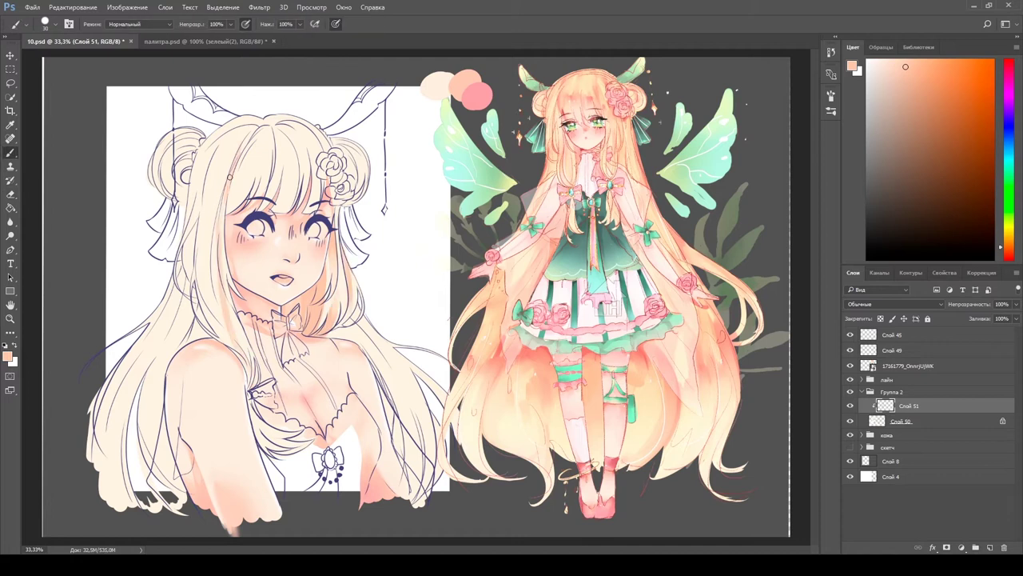
pyautogui.press('e')
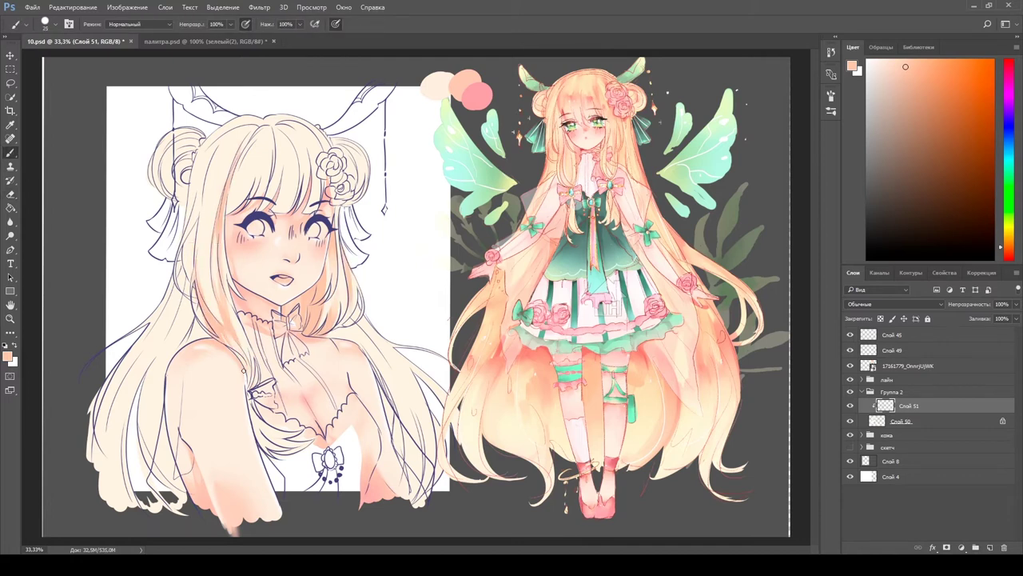
pyautogui.moveTo(254, 124)
pyautogui.mouseDown()
pyautogui.moveTo(214, 173)
pyautogui.moveTo(205, 304)
pyautogui.mouseUp()
pyautogui.press('[')
pyautogui.moveTo(211, 181); pyautogui.dragTo(209, 211)
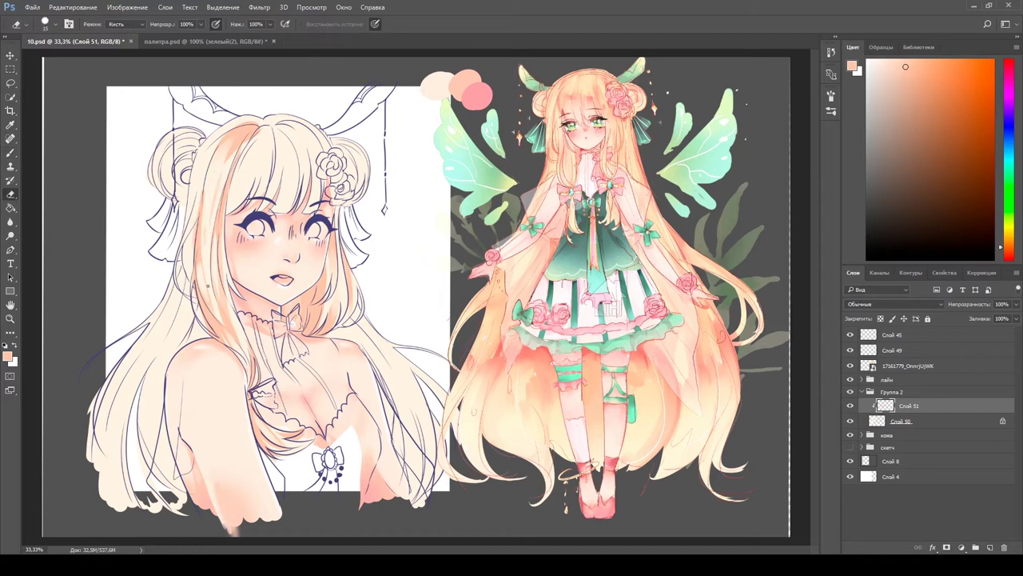
# - Shade the long strands behind the near shoulder in peach down to their tips, thinning the shadows with the Eraser
pyautogui.press('b')
pyautogui.moveTo(168, 336)
pyautogui.mouseDown()
pyautogui.moveTo(142, 475)
pyautogui.moveTo(147, 345)
pyautogui.moveTo(172, 479)
pyautogui.mouseUp()
pyautogui.moveTo(185, 272); pyautogui.dragTo(127, 407)
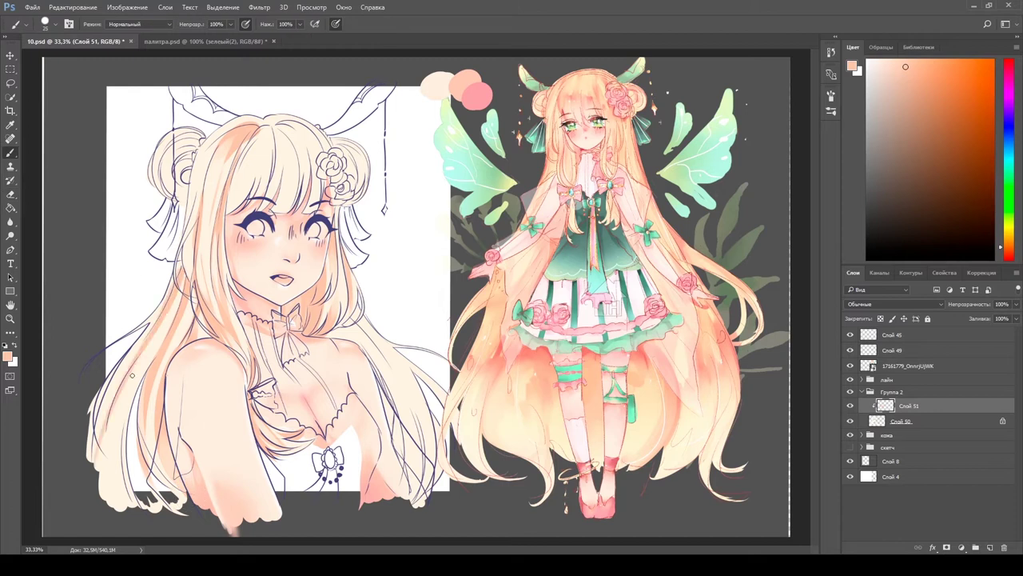
pyautogui.press('e')
pyautogui.moveTo(96, 376); pyautogui.dragTo(104, 496)
pyautogui.moveTo(128, 384); pyautogui.dragTo(113, 480)
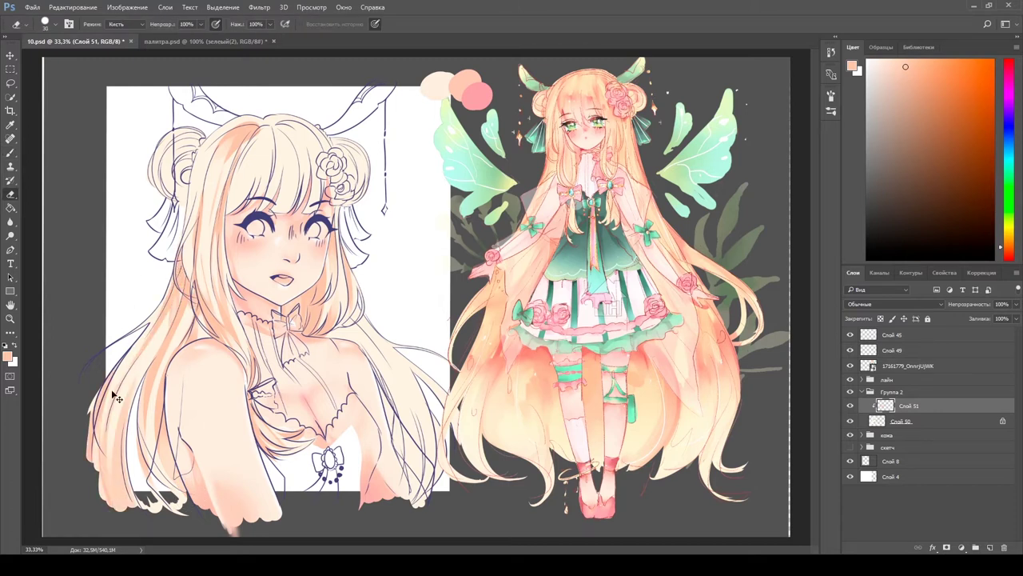
pyautogui.press('b')
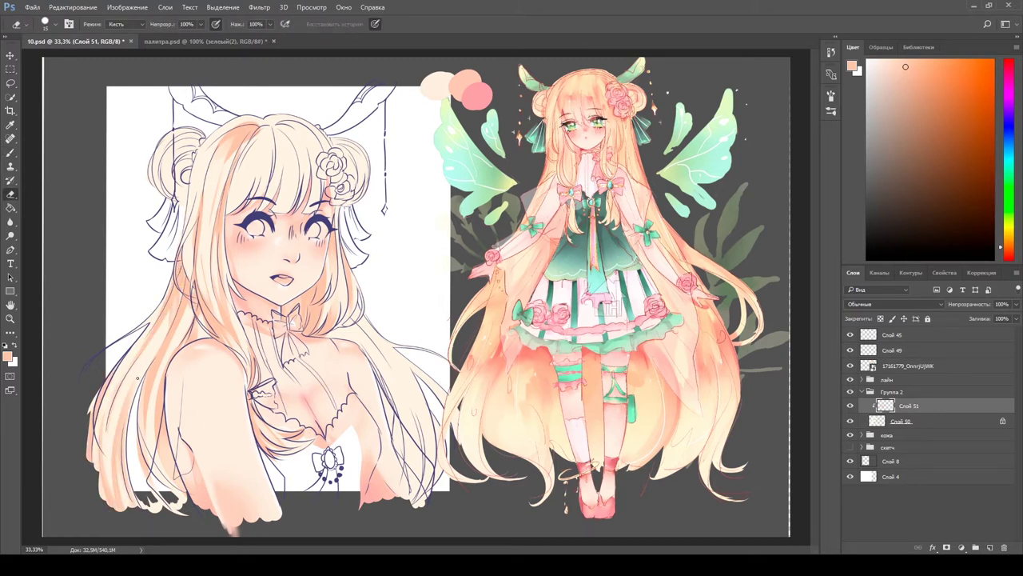
pyautogui.press('e')
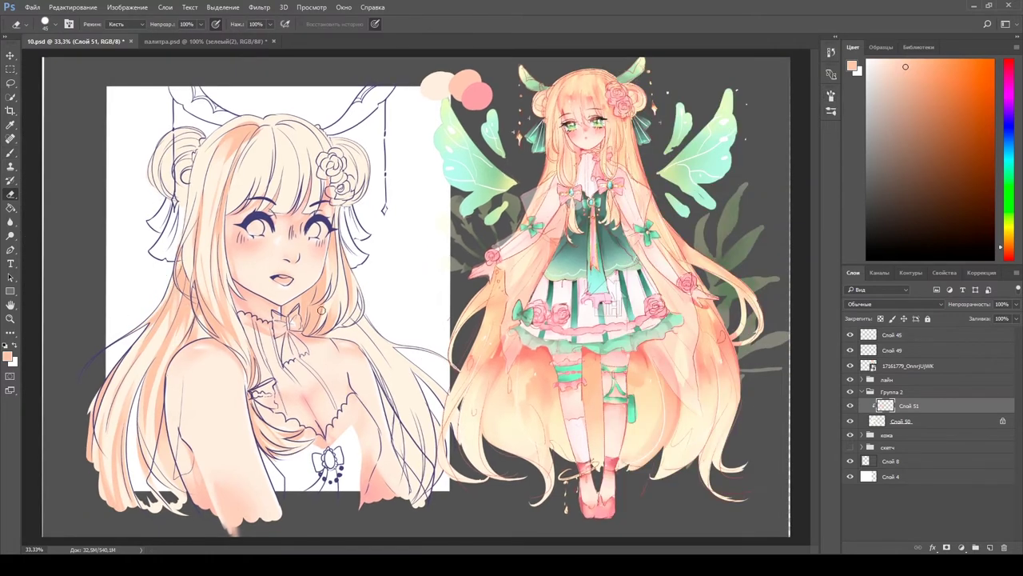
# - Paint peach shadows from the hair parting at the crown into the start of the fringe, trimming them with a small Eraser
pyautogui.press('b')
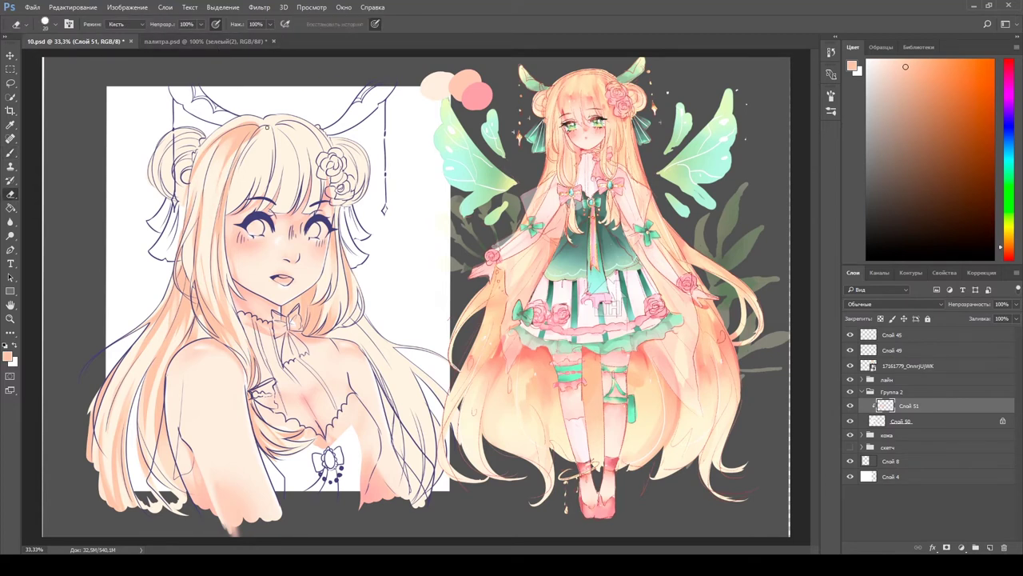
pyautogui.press('e')
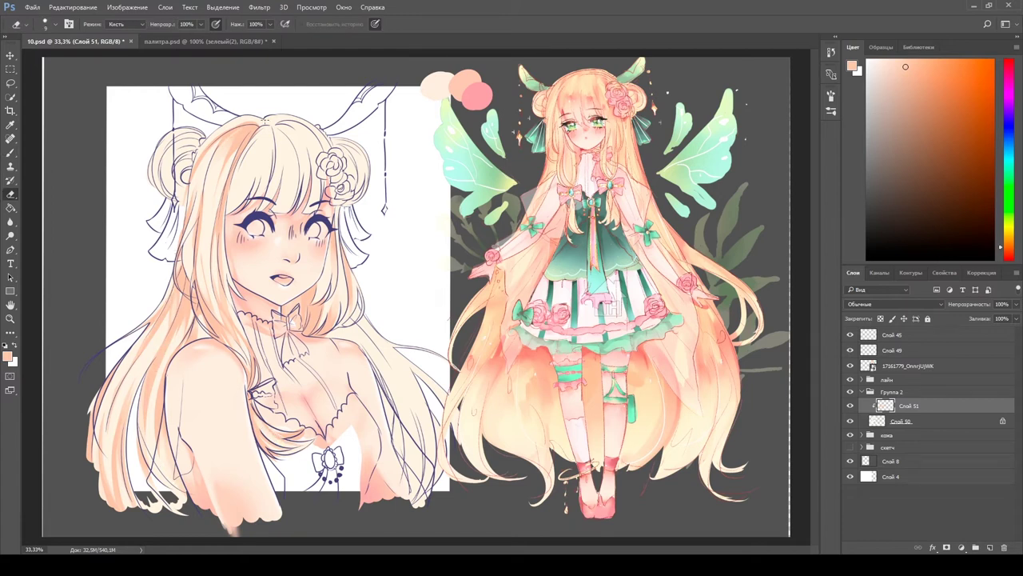
pyautogui.press('b')
pyautogui.moveTo(272, 128); pyautogui.dragTo(269, 158)
pyautogui.press('e')
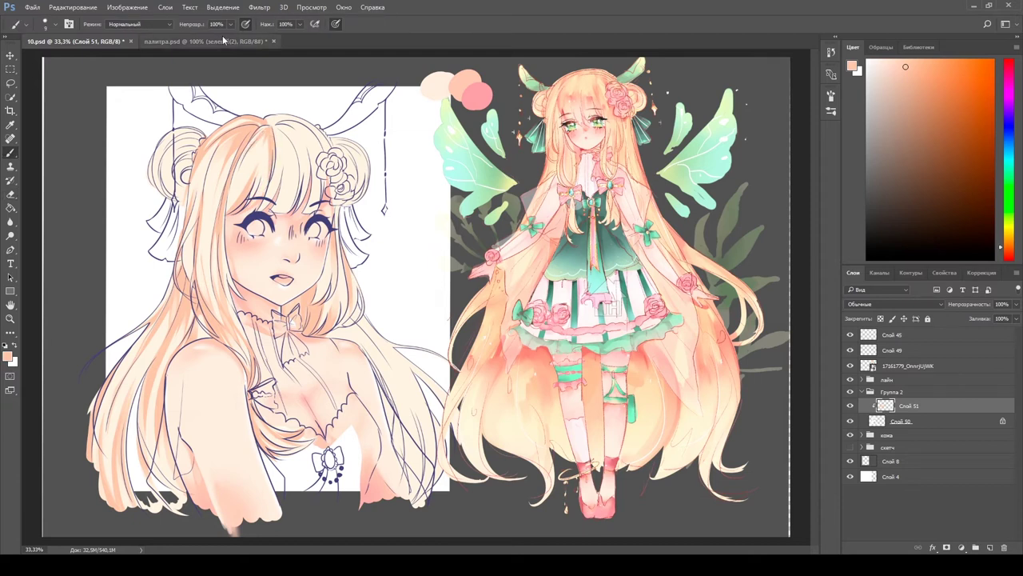
pyautogui.press(']')
# - Shade the fringe strands across the forehead in peach, alternating Brush and Eraser to taper the shadows
pyautogui.press('b')
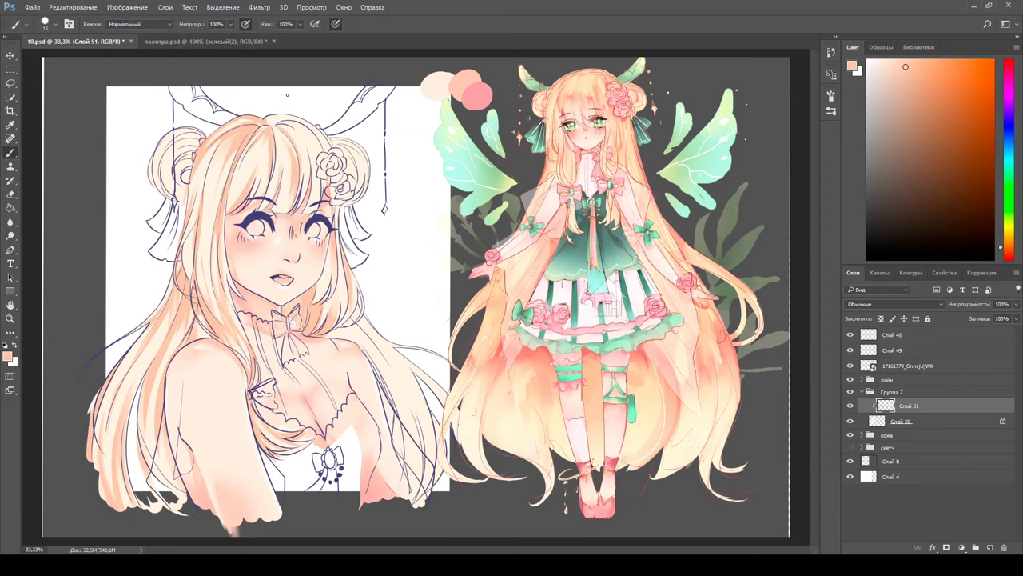
pyautogui.keyDown('alt'); pyautogui.click(291, 136); pyautogui.keyUp('alt')
pyautogui.press('e')
pyautogui.press('b')
pyautogui.press('e')
pyautogui.press('b')
pyautogui.press('e')
pyautogui.press('b')
pyautogui.press('e')
pyautogui.press('b')
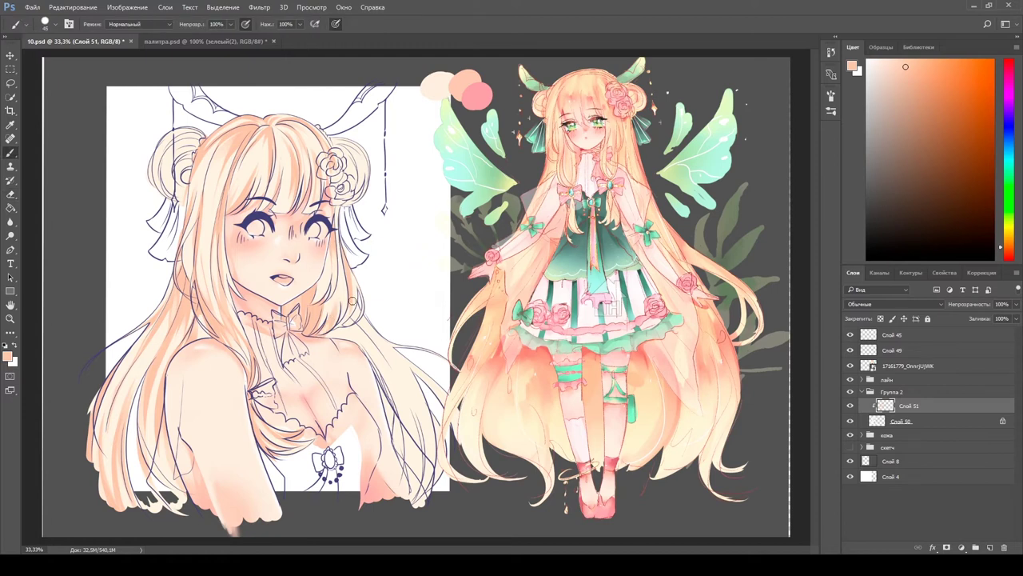
# - Shade the long far-side strands and the bun behind the rose ornament in peach, refining with the Eraser
pyautogui.press('e')
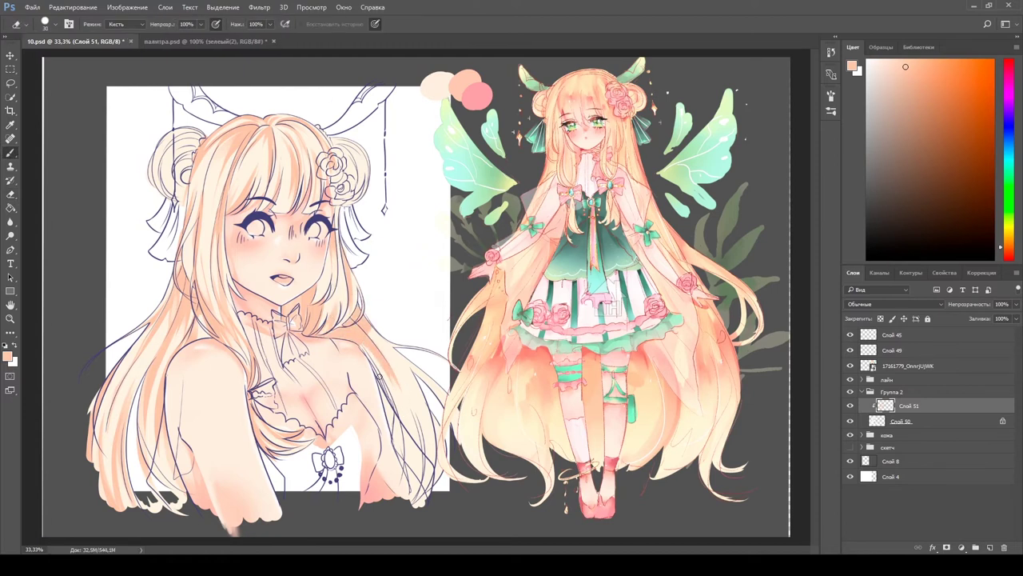
pyautogui.press('b')
pyautogui.press('e')
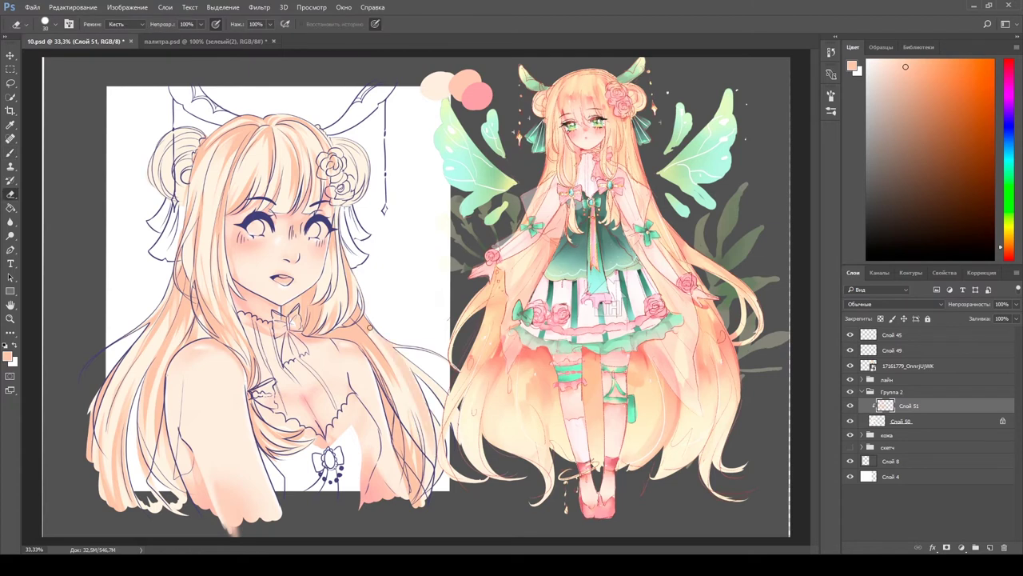
pyautogui.press(']')
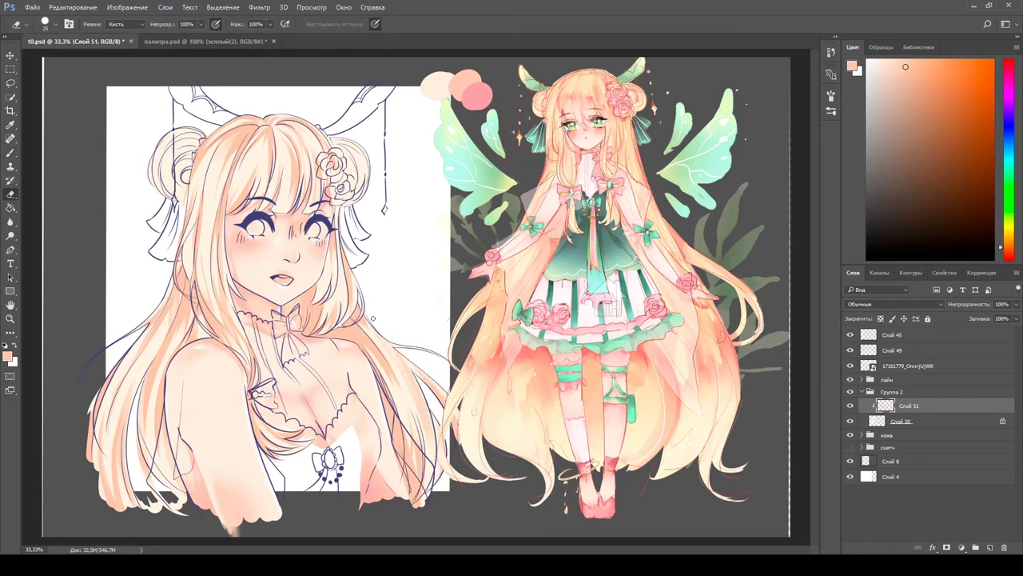
pyautogui.press('b')
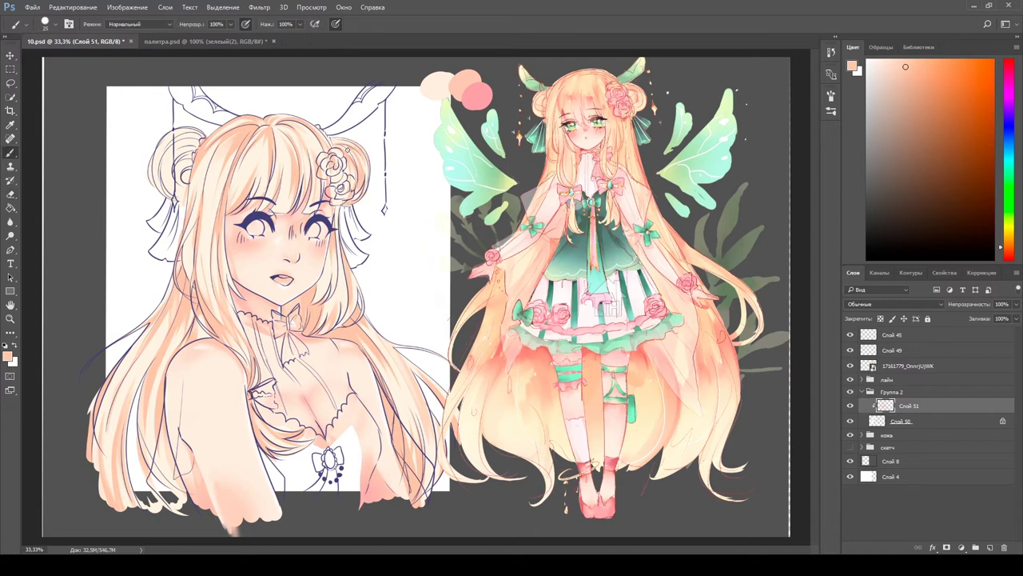
# - Shade the near hair bun with peach strokes that follow its coiled strands, reducing the brush size
pyautogui.moveTo(190, 141)
pyautogui.mouseDown()
pyautogui.moveTo(164, 185)
pyautogui.moveTo(177, 200)
pyautogui.mouseUp()
pyautogui.press('[')
pyautogui.press('[')
pyautogui.press('[')
pyautogui.press('[')
pyautogui.press('[')
pyautogui.press('[')
pyautogui.press('[')
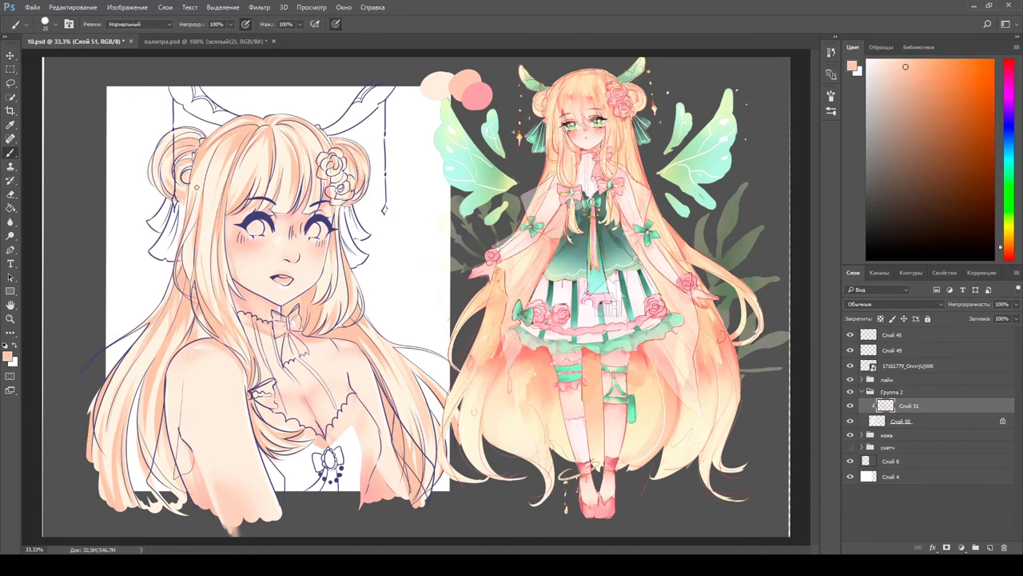
# - Paint coral-red deeper shadows through the hair beside the neck, long strands, fringe and buns on a new clipped layer
pyautogui.click(925, 96)
pyautogui.click(990, 548)
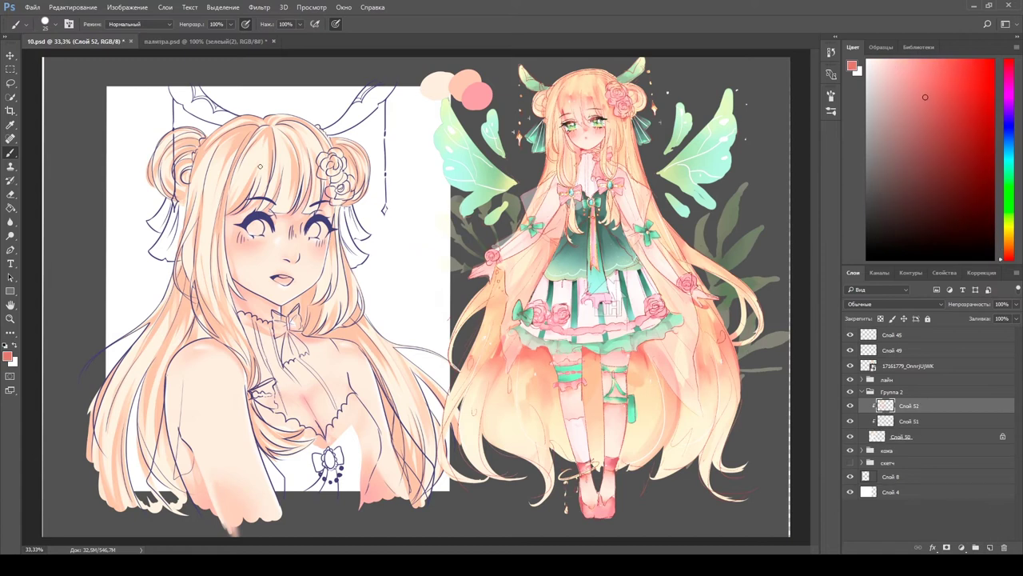
pyautogui.moveTo(288, 307); pyautogui.dragTo(297, 327)
pyautogui.press('e')
pyautogui.press('b')
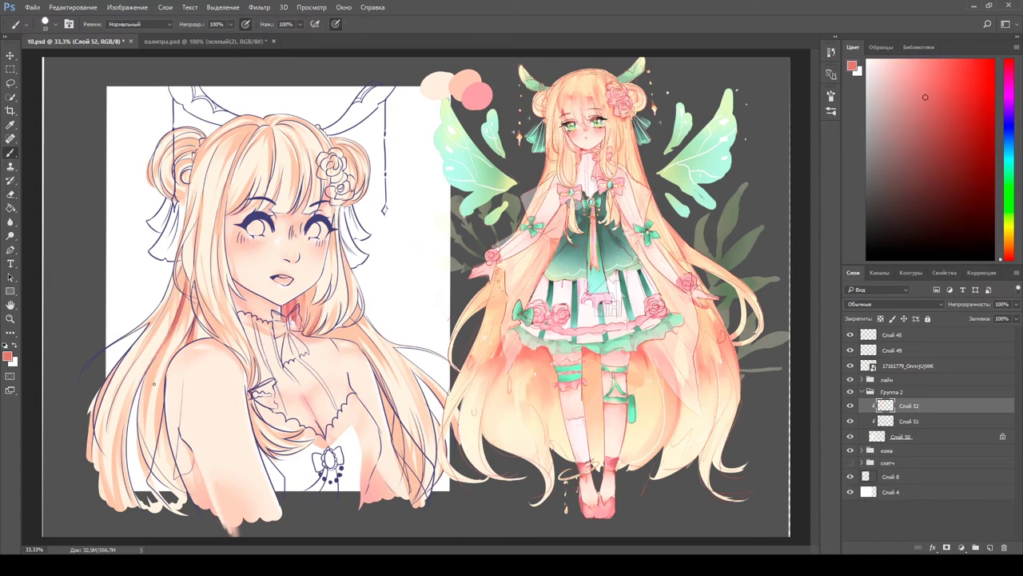
pyautogui.moveTo(186, 406); pyautogui.dragTo(165, 501)
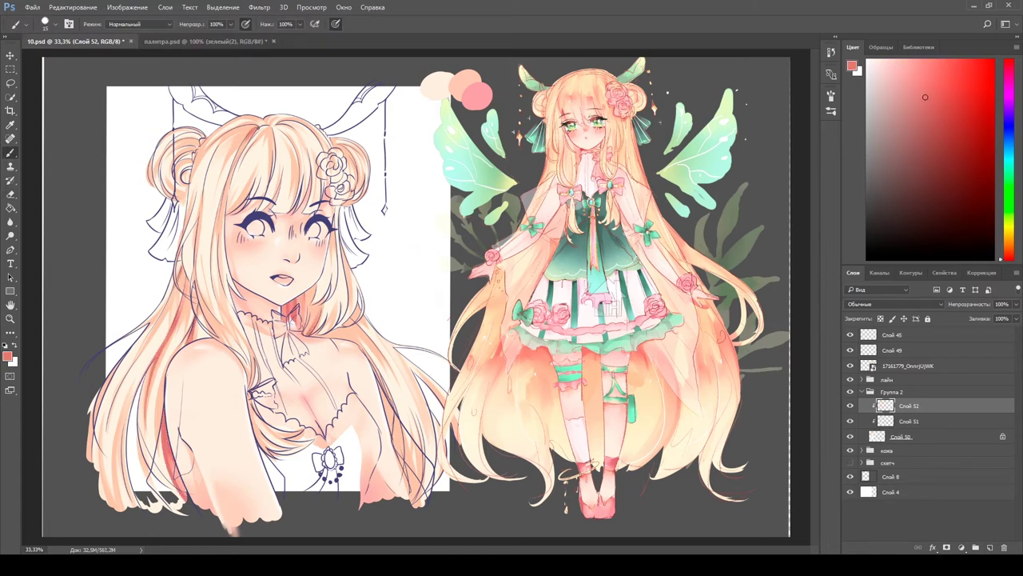
pyautogui.moveTo(200, 288); pyautogui.dragTo(240, 350)
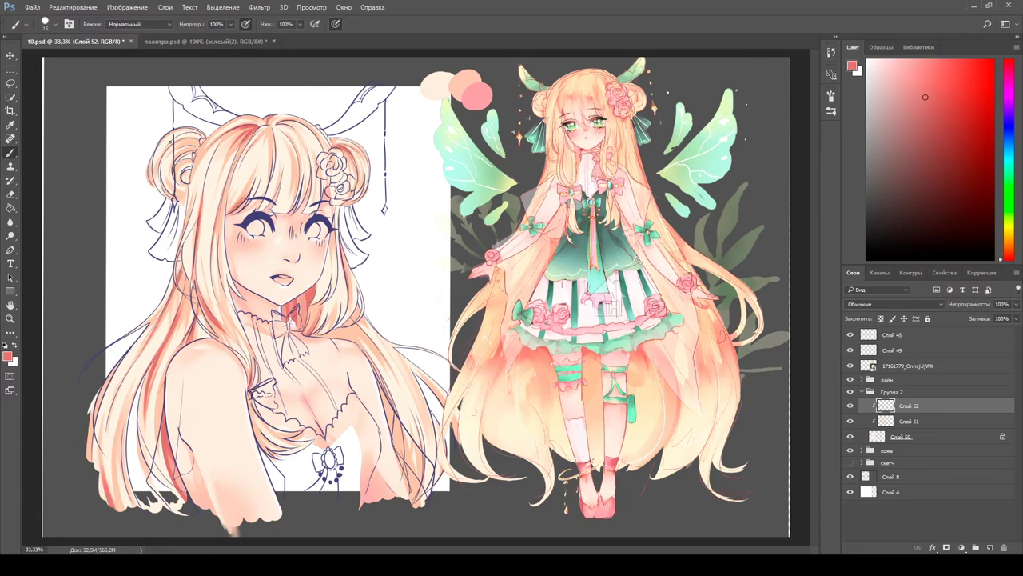
pyautogui.press(']')
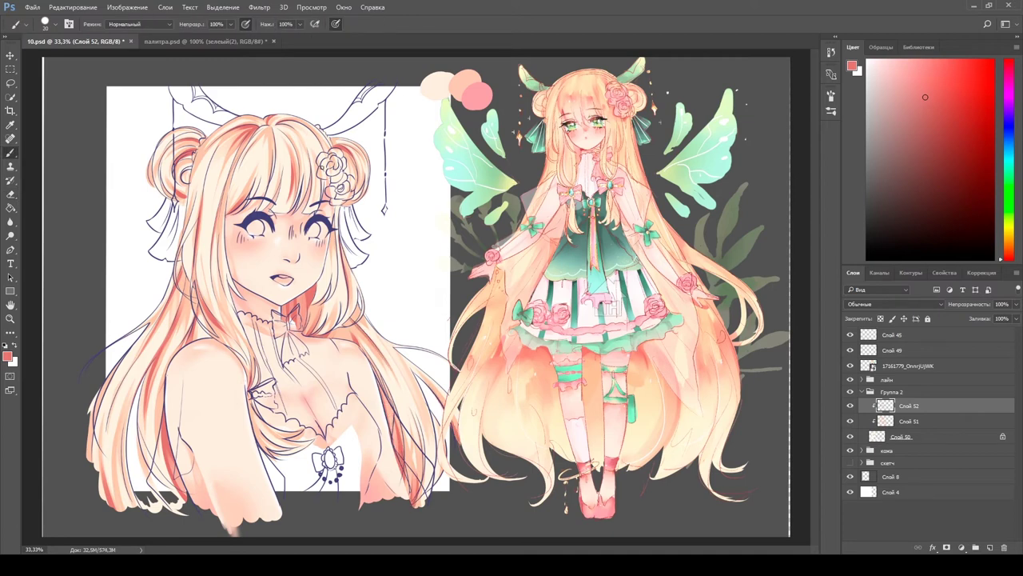
# - Check the palette document and recolour the coral hair shadows dark plum with the layer's transparency locked
pyautogui.hotkey('ctrl', 'Tab')
pyautogui.hotkey('ctrl', 'Tab')
pyautogui.hotkey('ctrl', '-')
pyautogui.hotkey('ctrl', 'Tab')
pyautogui.hotkey('ctrl', 'Tab')
pyautogui.hotkey('ctrl', '+')
# - Paint fine loose strands over the hair line art on a new layer, sampling cream and peach from the hair
pyautogui.keyDown('alt'); pyautogui.click(283, 175); pyautogui.keyUp('alt')
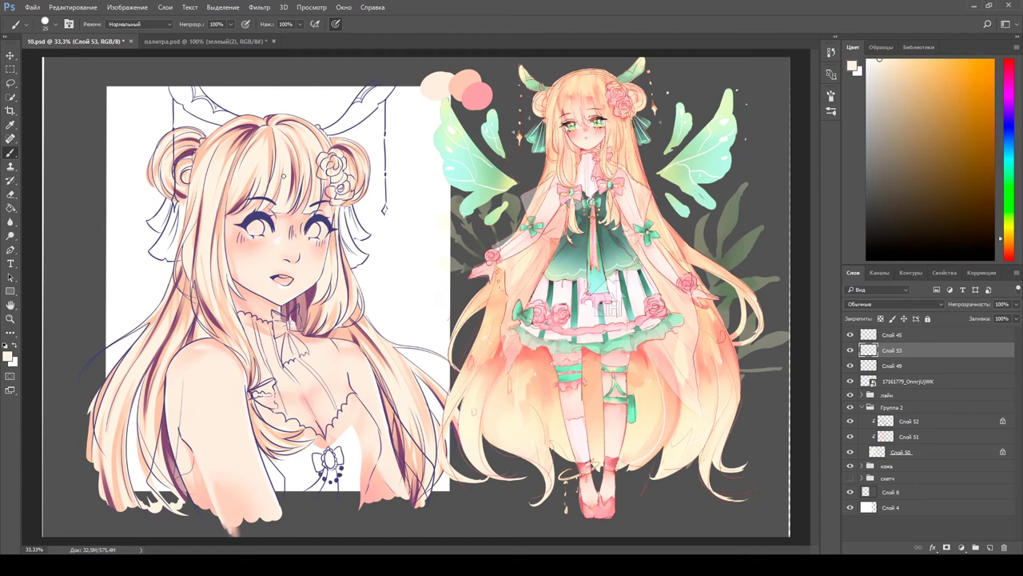
pyautogui.keyDown('alt'); pyautogui.click(193, 194); pyautogui.keyUp('alt')
pyautogui.keyDown('alt'); pyautogui.click(202, 184); pyautogui.keyUp('alt')
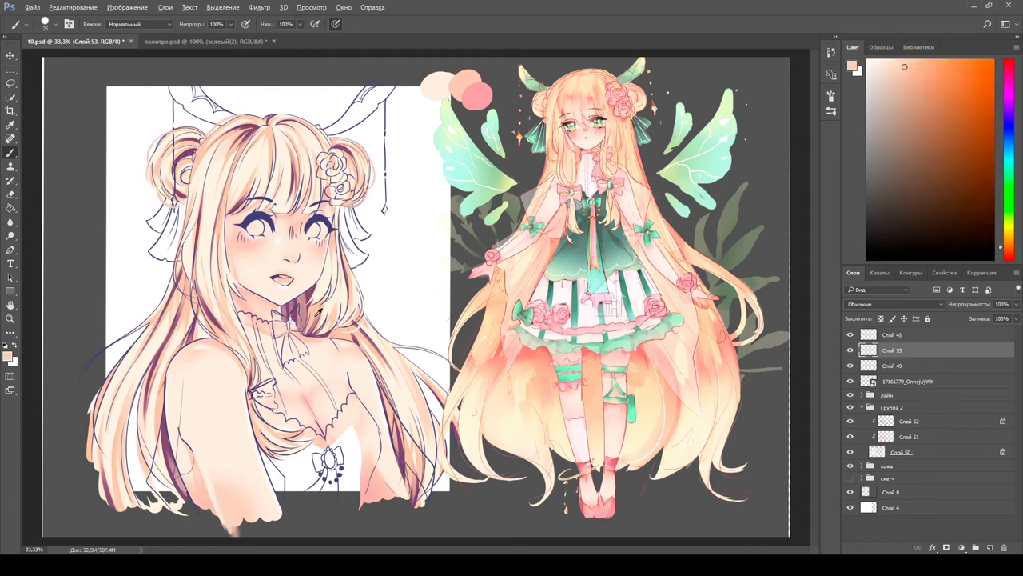
pyautogui.keyDown('alt'); pyautogui.click(241, 342); pyautogui.keyUp('alt')
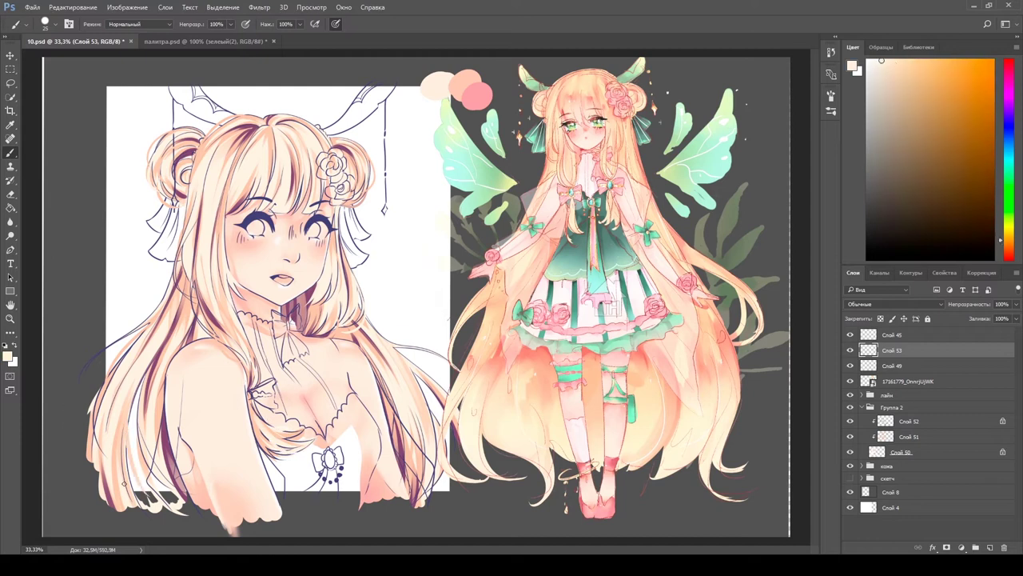
pyautogui.keyDown('alt'); pyautogui.click(102, 364); pyautogui.keyUp('alt')
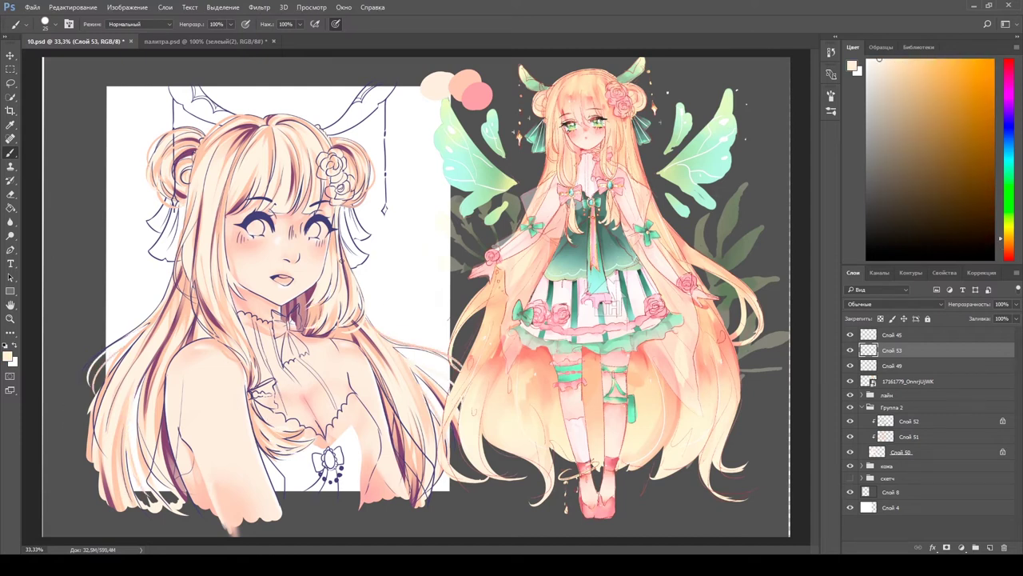
pyautogui.press('e')
pyautogui.press('b')
pyautogui.keyDown('alt'); pyautogui.click(312, 201); pyautogui.keyUp('alt')
pyautogui.keyDown('alt'); pyautogui.click(221, 135); pyautogui.keyUp('alt')
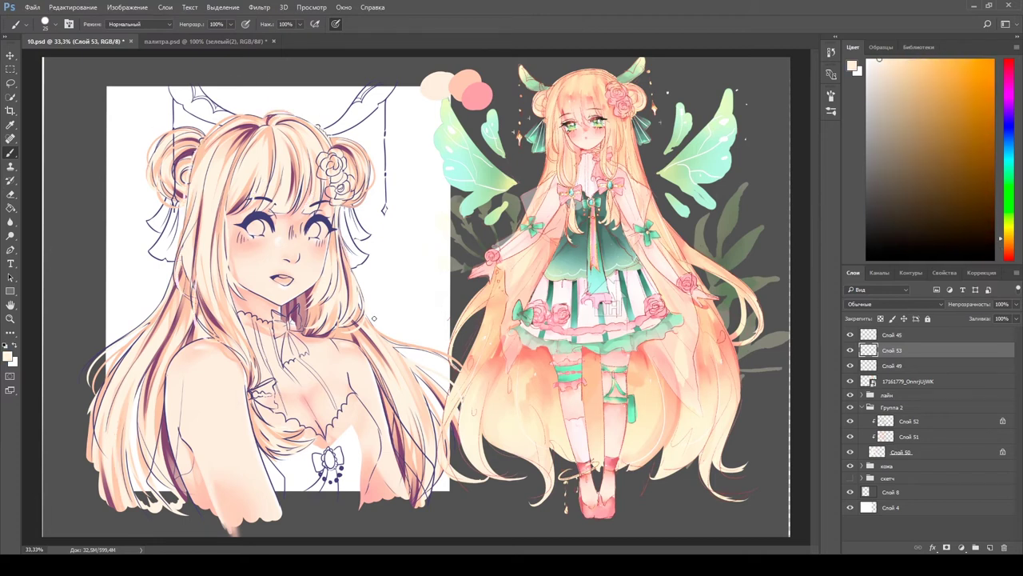
# - Rename the hair layer group as "волосы" and collapse it
pyautogui.doubleClick(887, 407)
pyautogui.write('волосы')
pyautogui.press('Return')
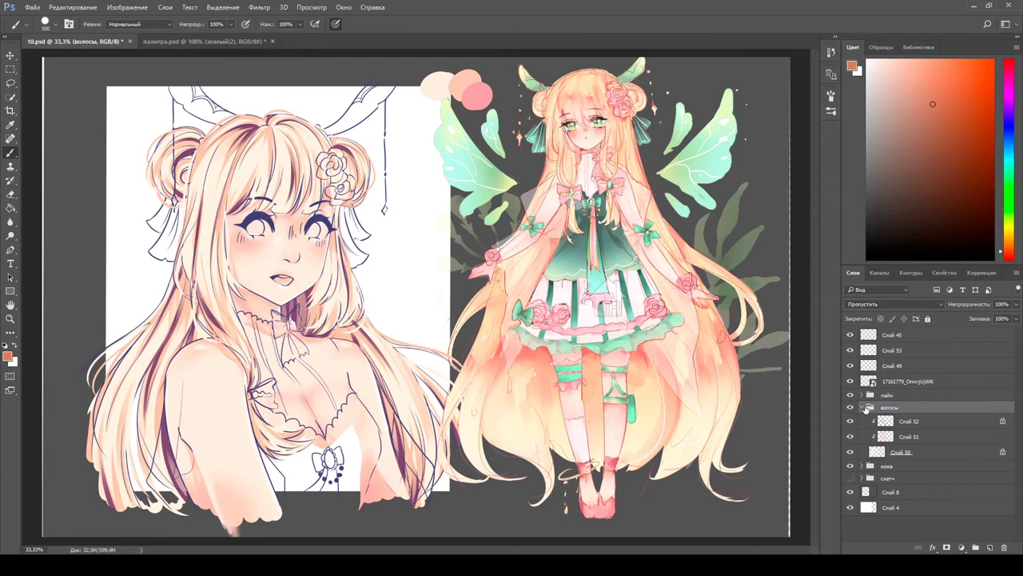
pyautogui.click(861, 407)
# - Create a new layer group for the eyes and fill both irises yellow-green on their own layer above the eye whites
pyautogui.hotkey('ctrl', 'shift', 'alt', 'n')
pyautogui.hotkey('ctrl', 'g')
pyautogui.hotkey('ctrl', '+')
pyautogui.keyDown('alt'); pyautogui.click(534, 230); pyautogui.keyUp('alt')
pyautogui.hotkey('ctrl', 'shift', 'alt', 'n')
pyautogui.moveTo(480, 264)
pyautogui.mouseDown()
pyautogui.moveTo(448, 272)
pyautogui.moveTo(454, 254)
pyautogui.mouseUp()
pyautogui.click(454, 255)
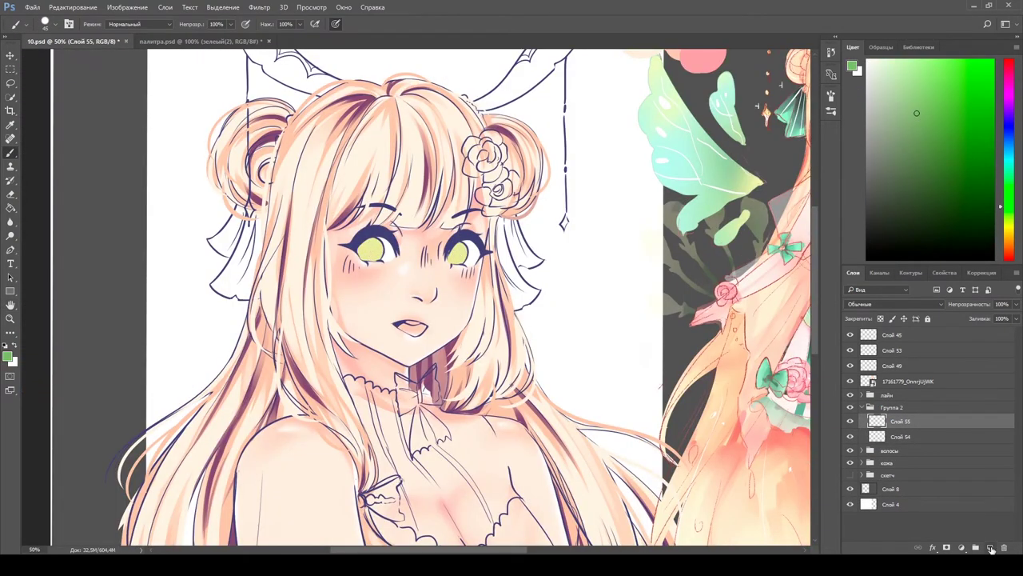
# - Paint round green pupils in the centre of both irises on a new layer clipped to the iris base
pyautogui.hotkey('ctrl', 'shift', 'alt', 'n')
pyautogui.click(371, 250)
pyautogui.click(458, 254)
pyautogui.keyDown('alt'); pyautogui.click(370, 251); pyautogui.keyUp('alt')
pyautogui.hotkey('ctrl', '+')
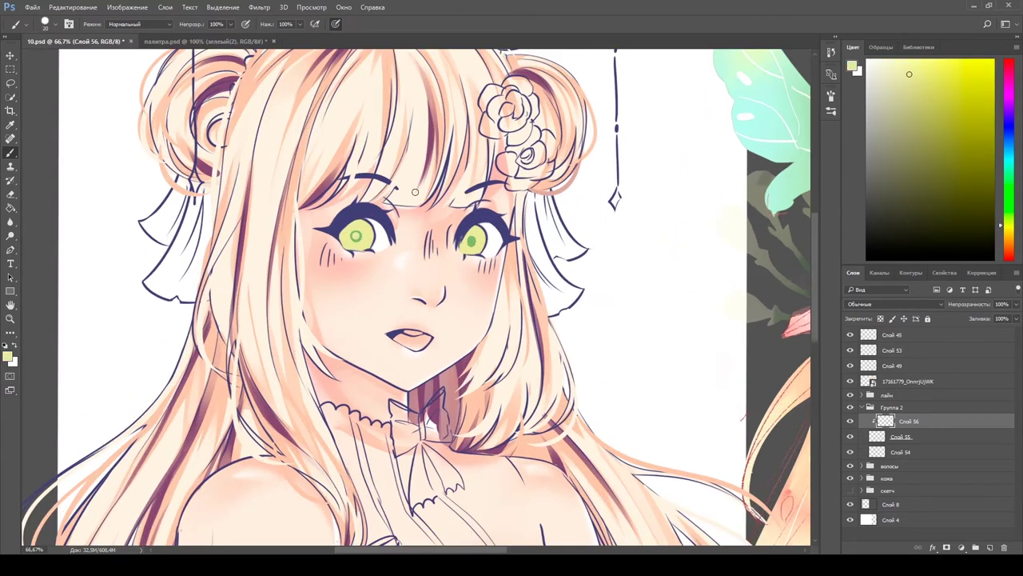
# - Shade the upper part of both irises mid-green on a new clipped layer beneath the pupils
pyautogui.hotkey('ctrl', 'shift', 'alt', 'n')
pyautogui.keyDown('alt'); pyautogui.click(370, 250); pyautogui.keyUp('alt')
pyautogui.click(356, 233)
pyautogui.click(472, 232)
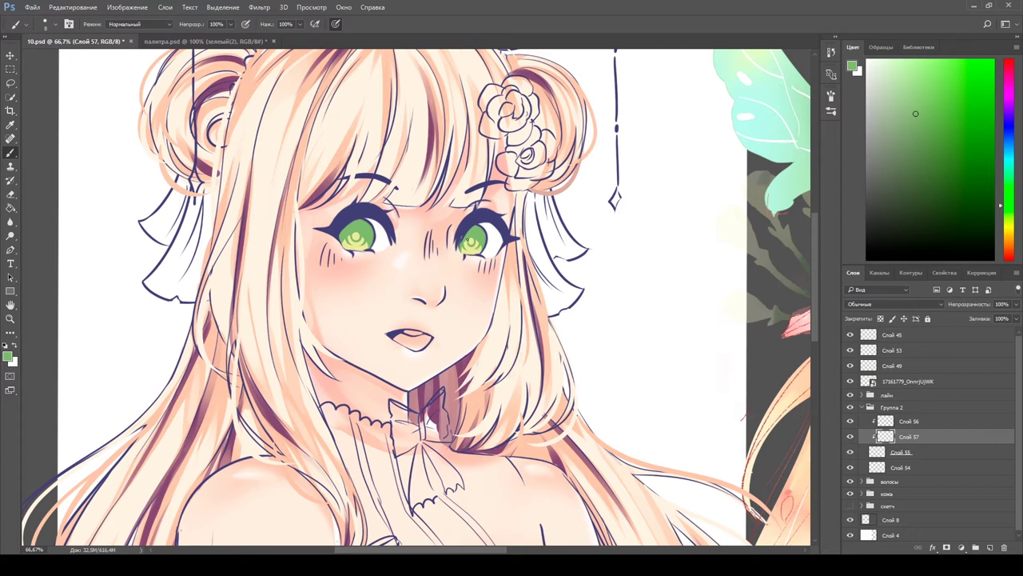
# - Brush soft yellow and green glows into both irises on new clipped layers, setting the top one to Linear Dodge (Add)
pyautogui.keyDown('alt'); pyautogui.click(365, 247); pyautogui.keyUp('alt')
pyautogui.hotkey('alt', ']')
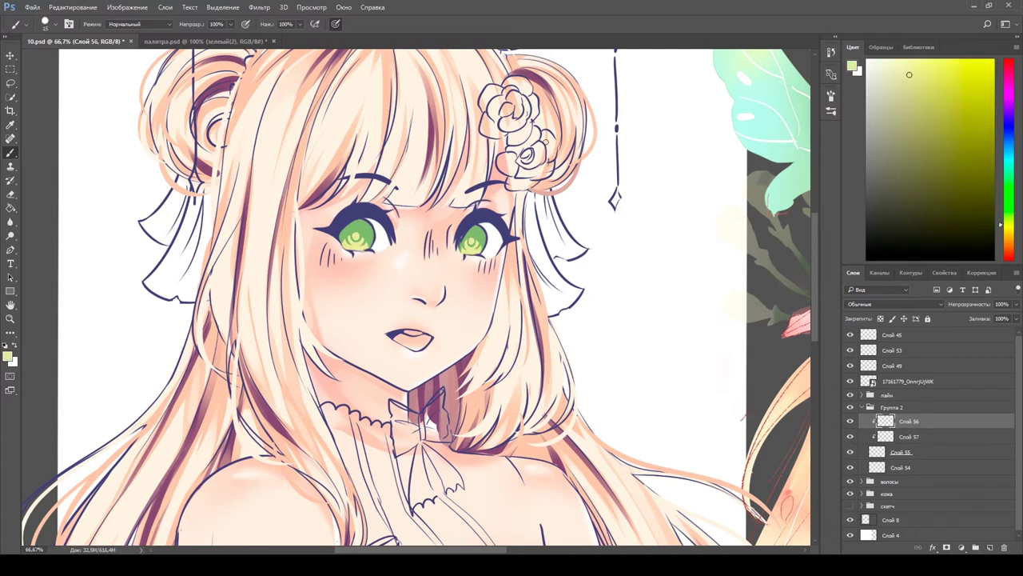
pyautogui.hotkey('ctrl', 'shift', 'alt', 'n')
pyautogui.keyDown('alt'); pyautogui.click(357, 248); pyautogui.keyUp('alt')
pyautogui.click(992, 550)
pyautogui.hotkey('shift', 'alt', 'w')
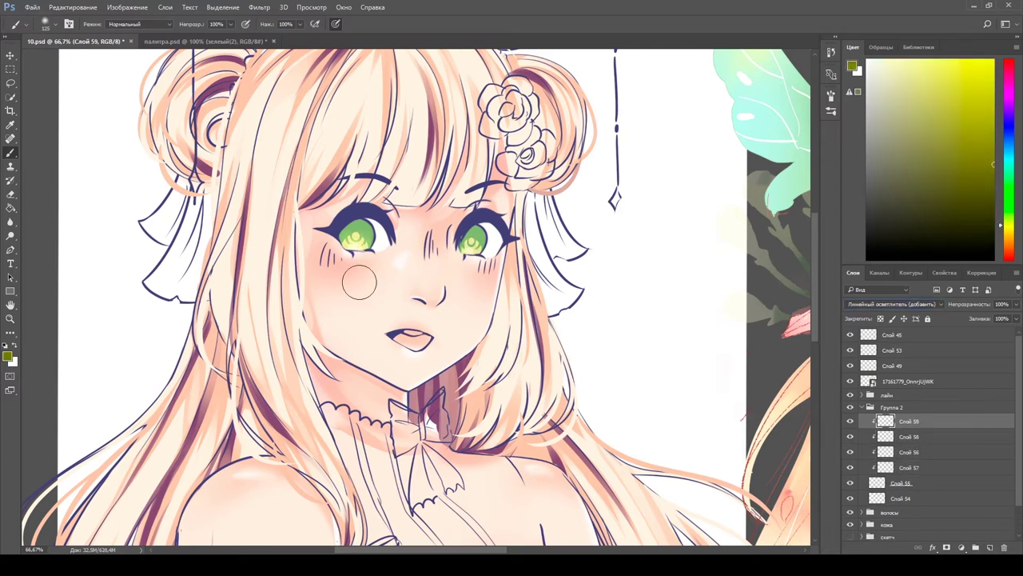
pyautogui.keyDown('alt'); pyautogui.click(470, 252); pyautogui.keyUp('alt')
pyautogui.moveTo(483, 157); pyautogui.dragTo(467, 164)
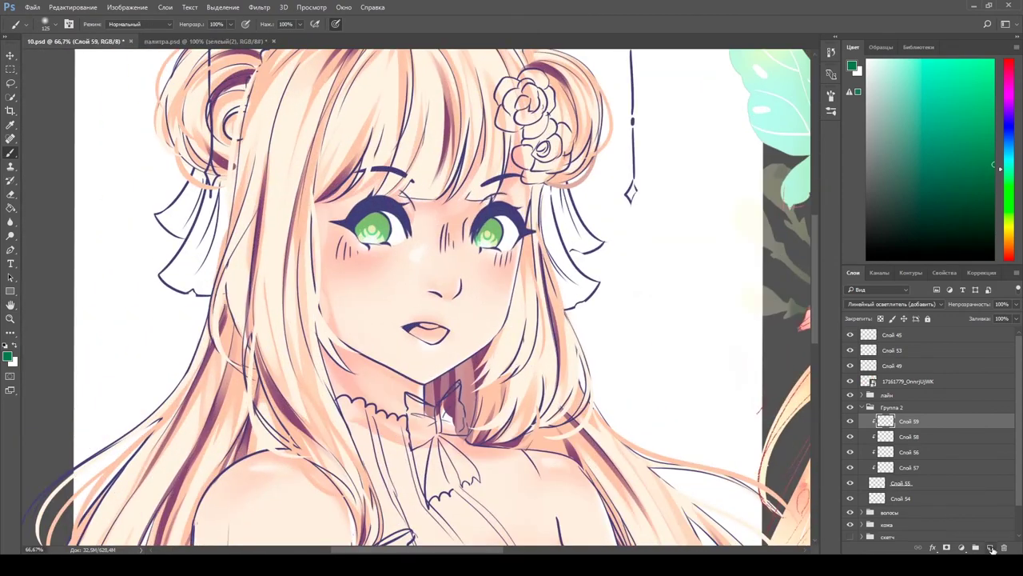
# - Paint dark blue shadows across the upper irises on a clipped layer beneath the glow and recolour them teal
pyautogui.hotkey('alt', '[')
pyautogui.hotkey('ctrl', 'shift', 'alt', 'n')
pyautogui.keyDown('alt'); pyautogui.click(349, 232); pyautogui.keyUp('alt')
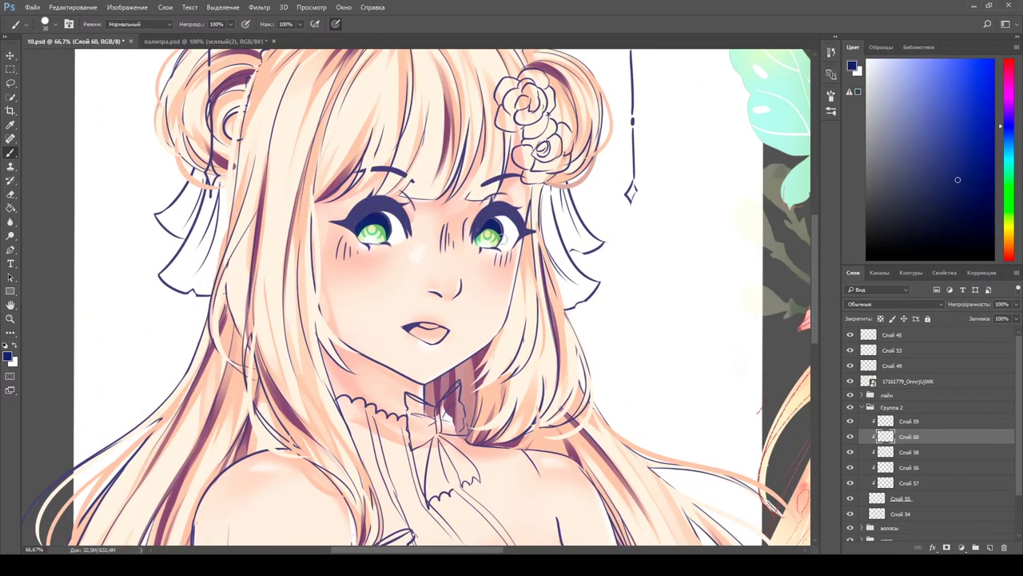
pyautogui.keyDown('alt'); pyautogui.click(496, 233); pyautogui.keyUp('alt')
pyautogui.click(850, 421)
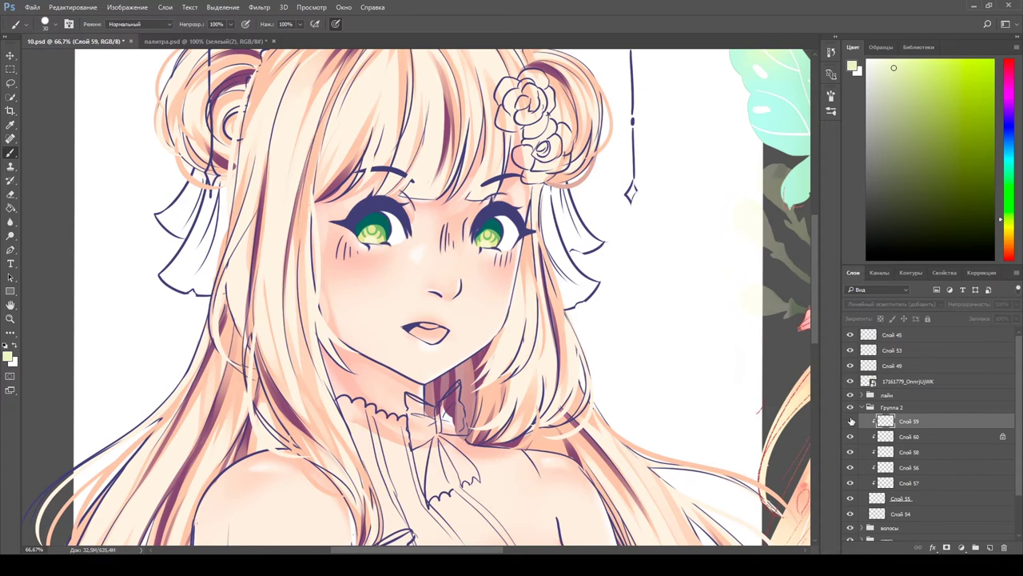
# - Move the pupil layer above the dark iris shadows and try repainting the pupils dark teal with the glow layer hidden
pyautogui.moveTo(850, 469); pyautogui.dragTo(851, 417)
pyautogui.keyDown('alt'); pyautogui.click(444, 232); pyautogui.keyUp('alt')
pyautogui.press('e')
pyautogui.click(851, 436)
pyautogui.press('b')
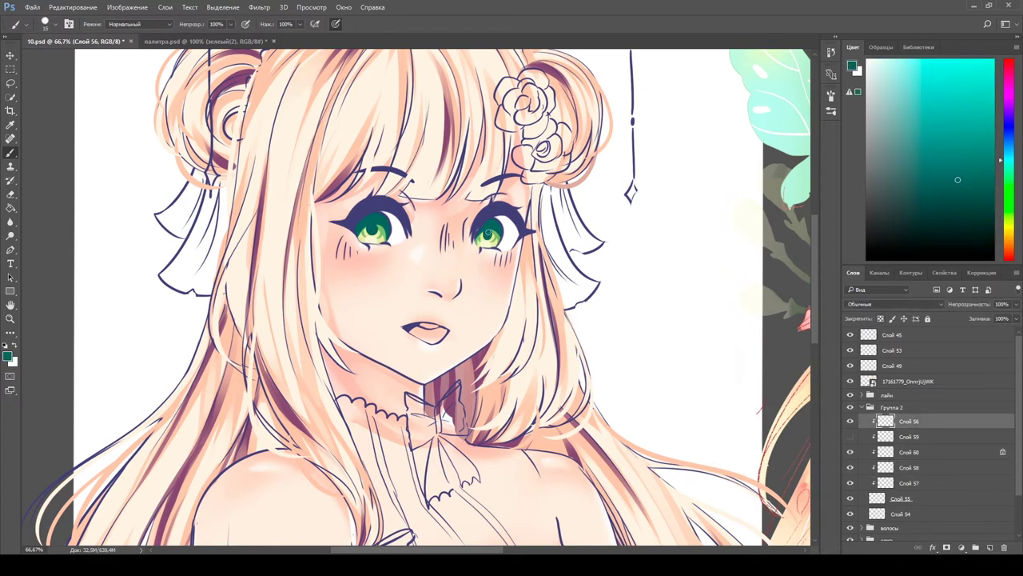
# - Undo the last pupil repainting, stepping back and forth through the recent changes
pyautogui.keyDown('alt'); pyautogui.click(370, 226); pyautogui.keyUp('alt')
pyautogui.hotkey('ctrl', 'alt', 'z')
pyautogui.hotkey('ctrl', 'alt', 'z')
pyautogui.hotkey('ctrl', 'alt', 'z')
pyautogui.hotkey('ctrl', 'shift', 'z')
pyautogui.hotkey('ctrl', 'shift', 'z')
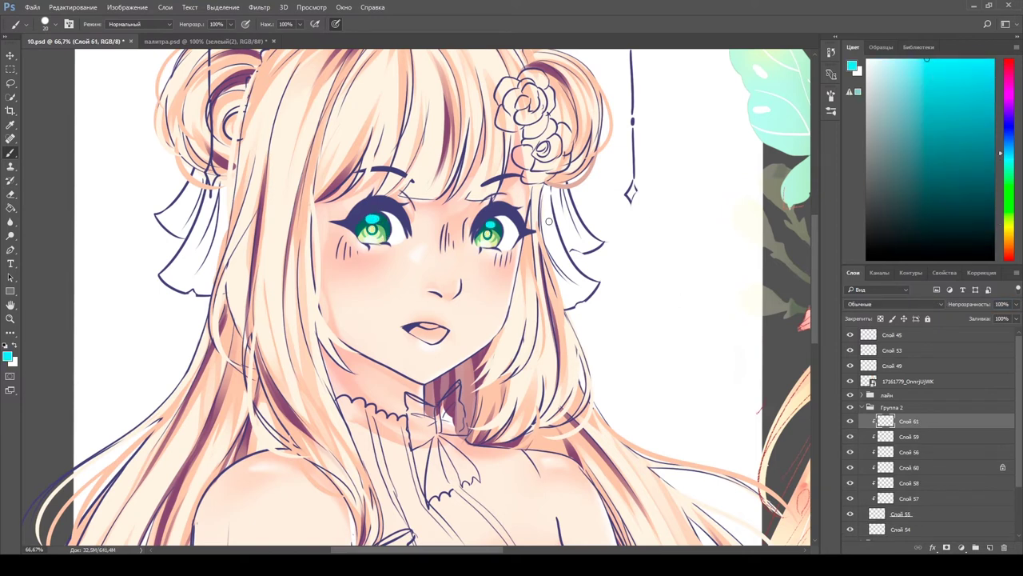
# - Lock the transparency of the cyan iris reflections and recolour them muted green
pyautogui.press('/')
pyautogui.keyDown('alt'); pyautogui.click(750, 209); pyautogui.keyUp('alt')
pyautogui.keyDown('alt'); pyautogui.click(373, 223); pyautogui.keyUp('alt')
# - Dot small green and pale yellow sparkles over both irises on a new clipped layer, sampling colours from the eyes
pyautogui.hotkey('ctrl', 'shift', 'alt', 'n')
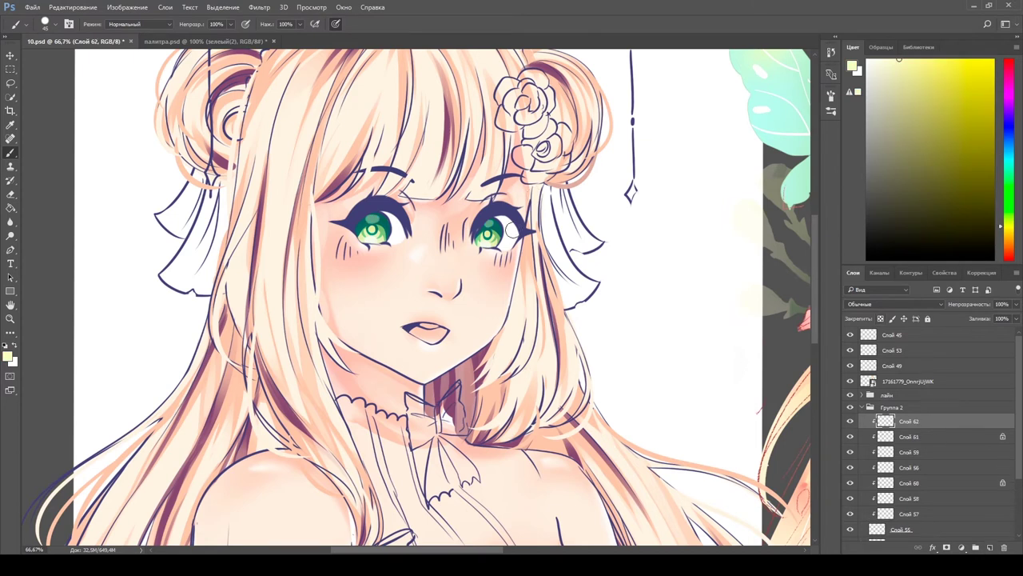
pyautogui.keyDown('alt'); pyautogui.click(374, 235); pyautogui.keyUp('alt')
pyautogui.hotkey('ctrl', '1')
pyautogui.keyDown('alt'); pyautogui.click(336, 206); pyautogui.keyUp('alt')
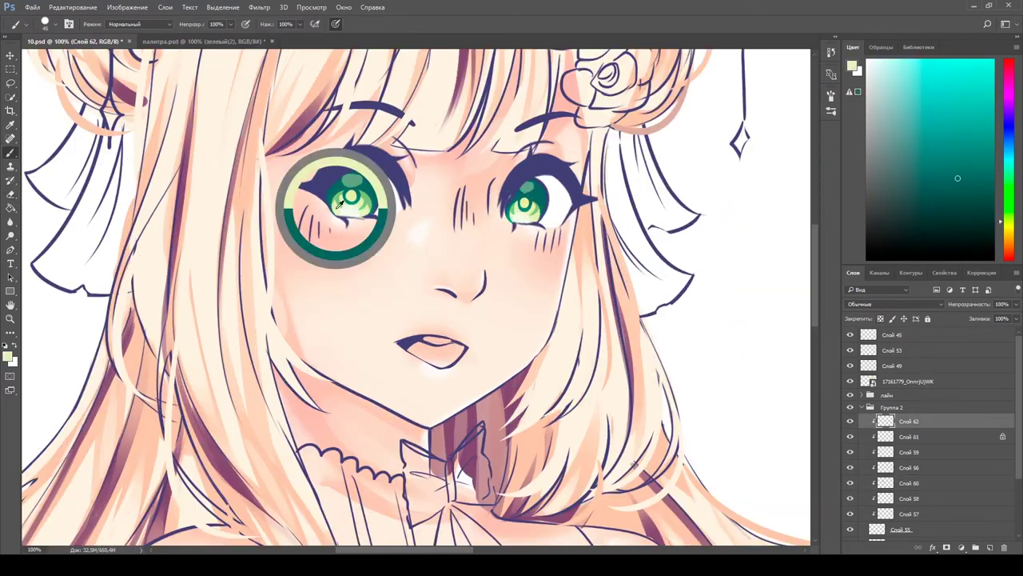
pyautogui.moveTo(336, 206); pyautogui.dragTo(369, 195)
pyautogui.keyDown('alt'); pyautogui.click(341, 187); pyautogui.keyUp('alt')
pyautogui.click(350, 180)
pyautogui.keyDown('alt'); pyautogui.click(338, 207); pyautogui.keyUp('alt')
pyautogui.click(367, 191)
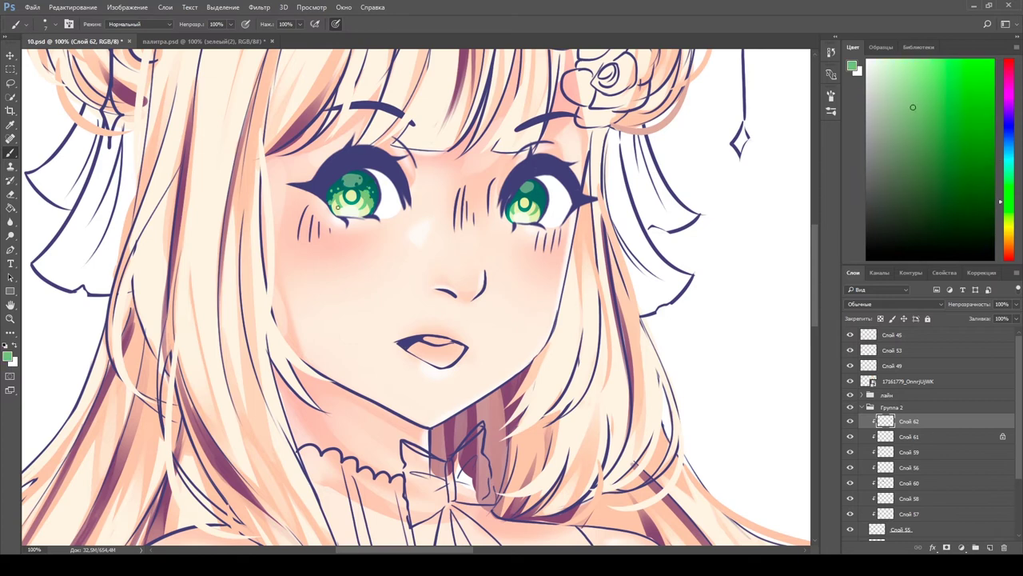
pyautogui.keyDown('alt'); pyautogui.click(539, 212); pyautogui.keyUp('alt')
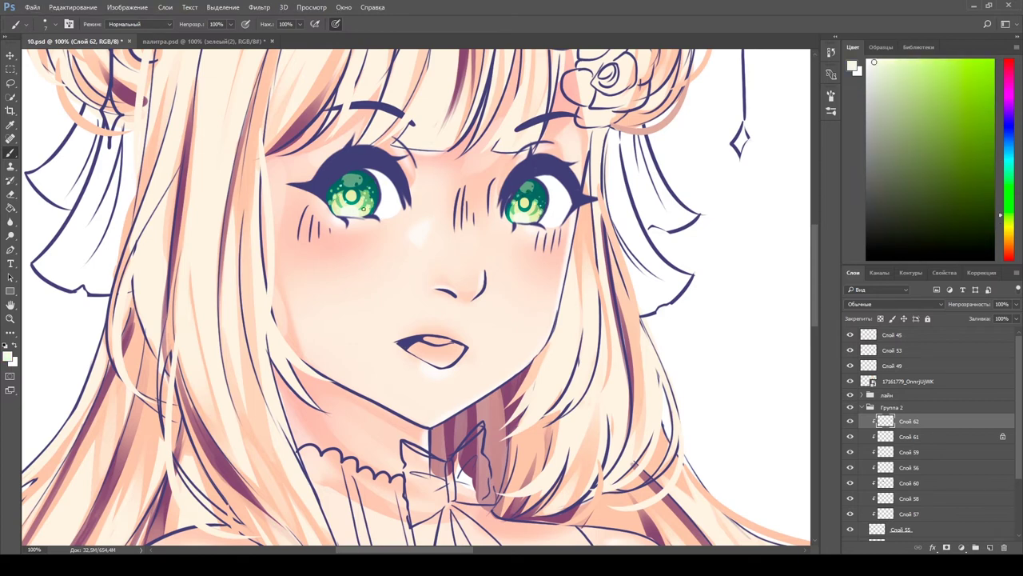
# - Darken the upper irises with a large soft dark teal brush on the locked shadow layer
pyautogui.hotkey('ctrl', '-')
pyautogui.keyDown('ctrl'); pyautogui.keyDown('alt'); pyautogui.rightClick(452, 321); pyautogui.keyUp('alt'); pyautogui.keyUp('ctrl')
pyautogui.keyDown('alt'); pyautogui.click(452, 321); pyautogui.keyUp('alt')
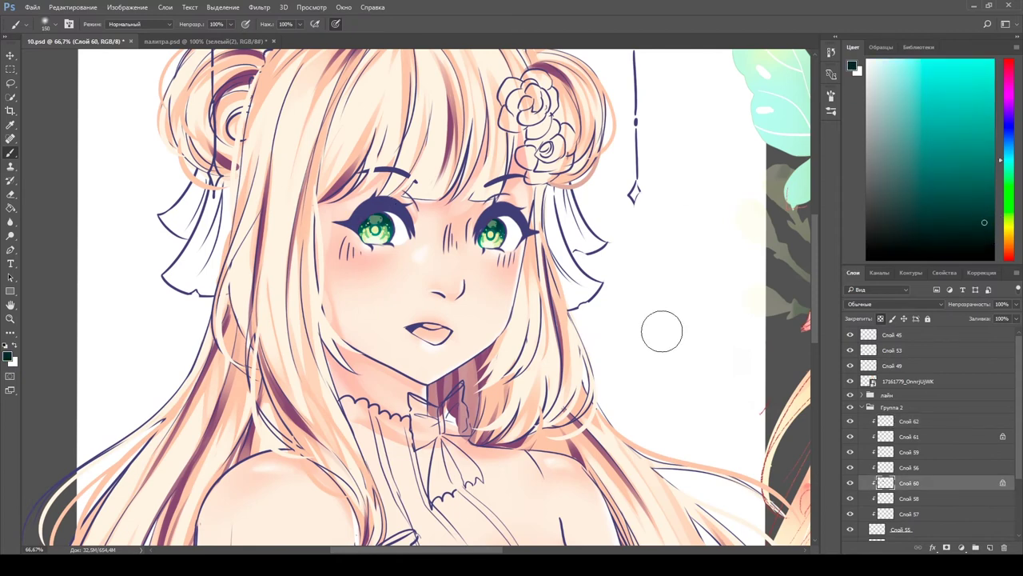
# - Refine the sparkle details in both irises on the topmost clipped eye layer, using colours sampled from each iris
pyautogui.hotkey('ctrl', '+')
pyautogui.hotkey('alt', ']')
pyautogui.hotkey('alt', ']')
pyautogui.hotkey('alt', ']')
pyautogui.hotkey('alt', ']')
pyautogui.keyDown('alt'); pyautogui.click(359, 194); pyautogui.keyUp('alt')
pyautogui.keyDown('alt'); pyautogui.click(534, 192); pyautogui.keyUp('alt')
pyautogui.keyDown('alt'); pyautogui.click(361, 192); pyautogui.keyUp('alt')
pyautogui.keyDown('alt'); pyautogui.click(524, 207); pyautogui.keyUp('alt')
pyautogui.hotkey('ctrl', '-')
# - Paint white catchlights in both eyes on a new layer above the line art and add a Stroke effect to it
pyautogui.click(904, 351)
pyautogui.hotkey('ctrl', 'shift', 'alt', 'n')
pyautogui.hotkey('ctrl', '+')
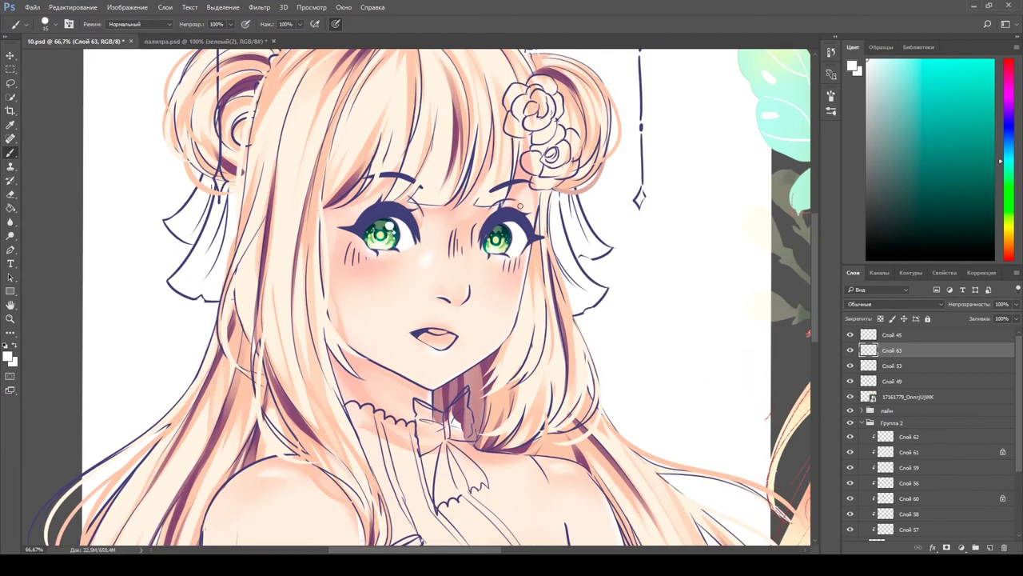
pyautogui.hotkey('ctrl', '-')
pyautogui.press('F2')
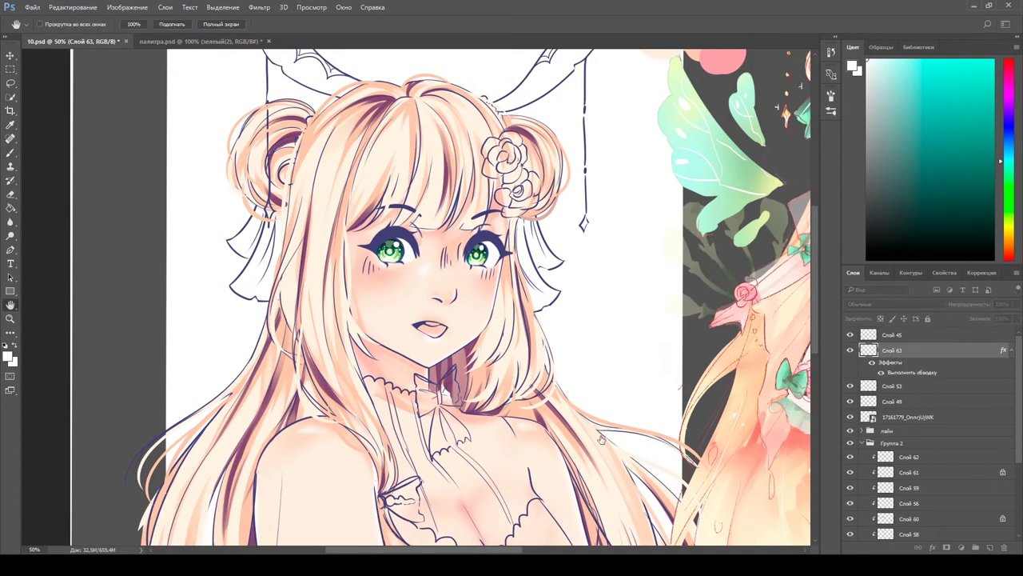
# - Recolour the eye outlines dark teal on the transparency-locked "глаза" layer inside the "лайн" group
pyautogui.press('space')
pyautogui.hotkey('ctrl', '0')
pyautogui.click(870, 430)
pyautogui.scroll(-2, 927, 432)
pyautogui.click(898, 382)
pyautogui.press('b')
pyautogui.hotkey('ctrl', '+')
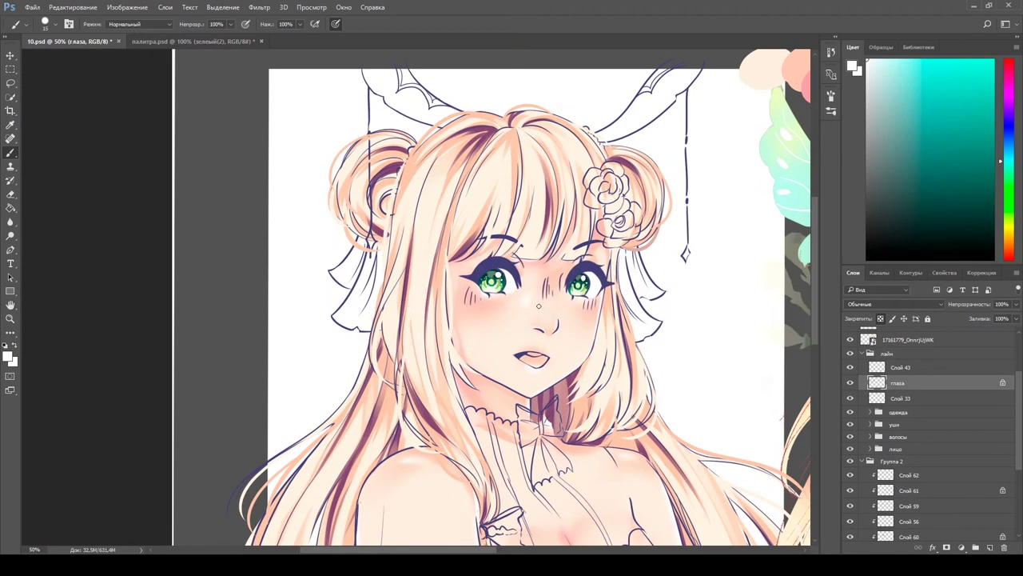
pyautogui.keyDown('alt'); pyautogui.click(472, 277); pyautogui.keyUp('alt')
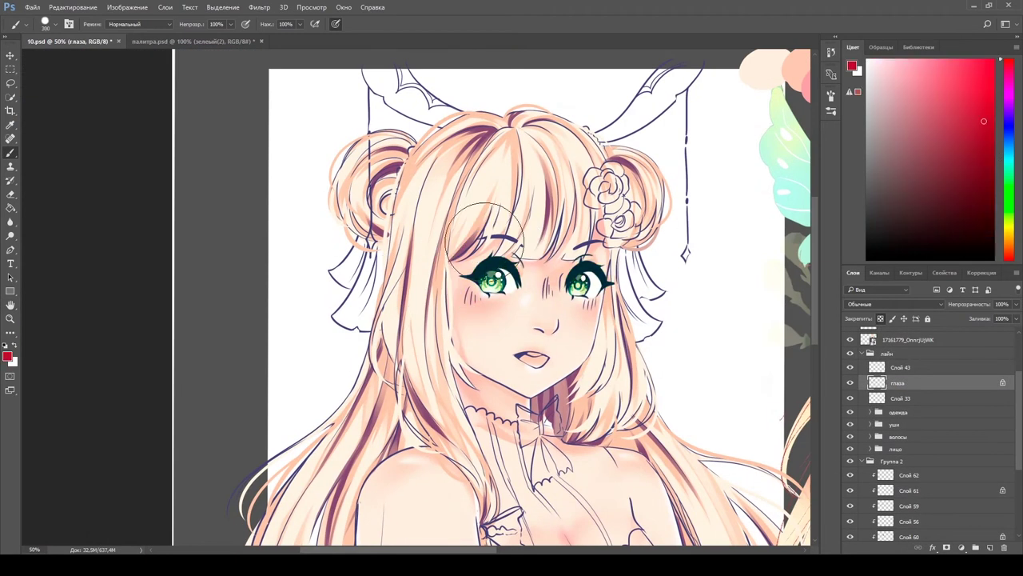
# - Tint the outer corners of the eye outlines dark red, then blend the lashes with a smaller soft dark brush
pyautogui.moveTo(512, 287); pyautogui.dragTo(446, 287)
pyautogui.keyDown('alt'); pyautogui.click(432, 260); pyautogui.keyUp('alt')
pyautogui.press('[')
pyautogui.press('[')
pyautogui.press('[')
pyautogui.press('[')
pyautogui.moveTo(507, 266); pyautogui.dragTo(538, 279)
# - Add fine pale yellow accents around the eyes with a tiny brush on a new layer above the catchlights
pyautogui.scroll(2, 909, 376)
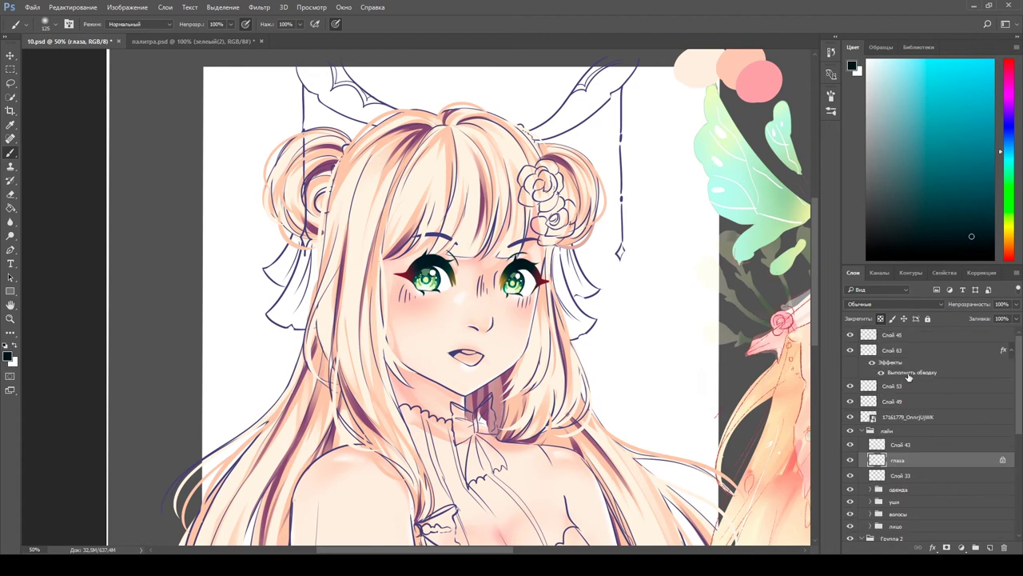
pyautogui.click(915, 355)
pyautogui.hotkey('ctrl', 'shift', 'alt', 'n')
pyautogui.keyDown('alt'); pyautogui.click(363, 217); pyautogui.keyUp('alt')
pyautogui.hotkey('ctrl', '+')
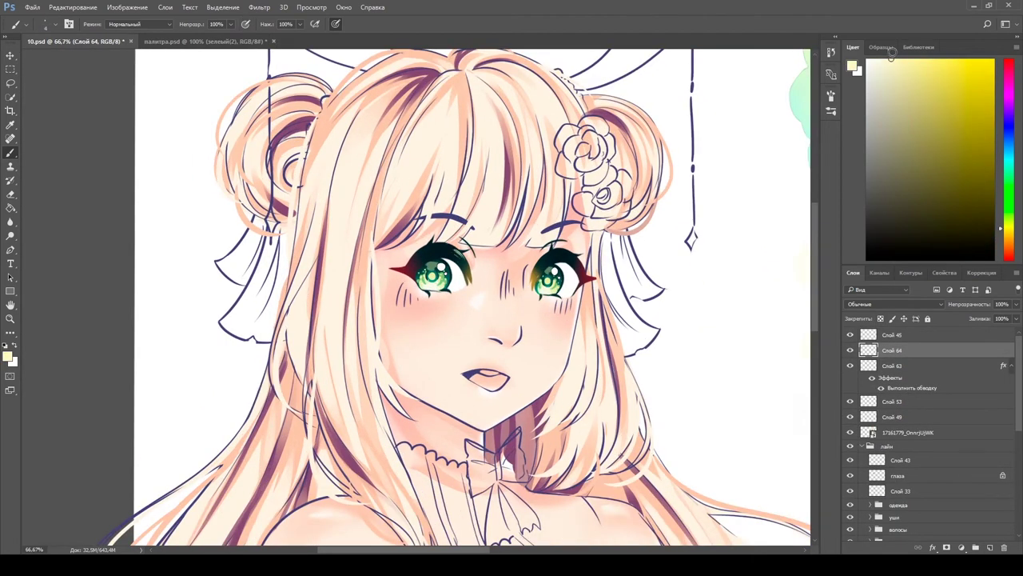
pyautogui.hotkey('ctrl', '-')
pyautogui.hotkey('ctrl', '-')
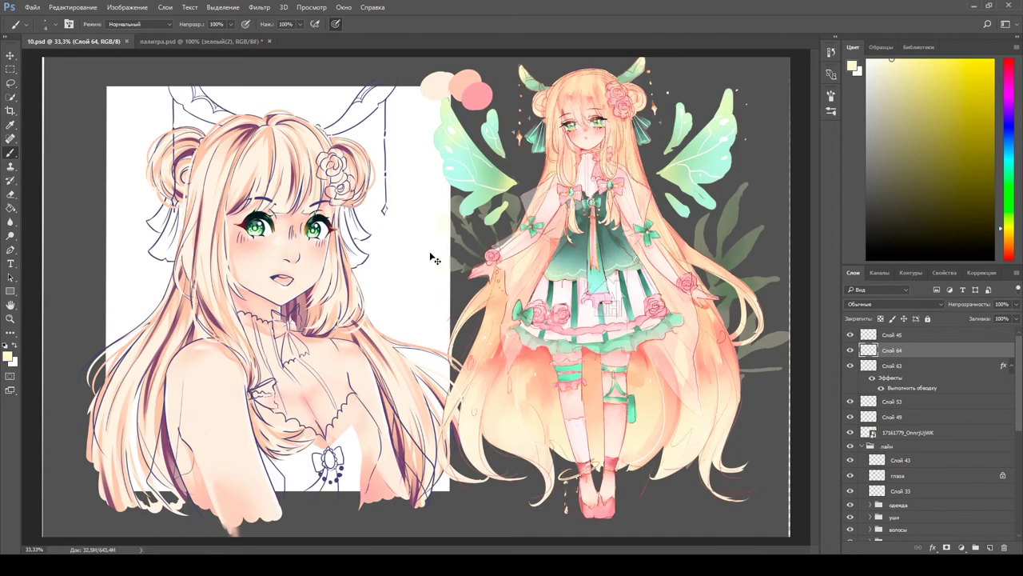
# - Shade the eye whites with sampled grey-violet on a new clipped layer and name the group of eye layers "глаза"
pyautogui.scroll(-5, 897, 432)
pyautogui.hotkey('ctrl', '+')
pyautogui.scroll(5, 897, 432)
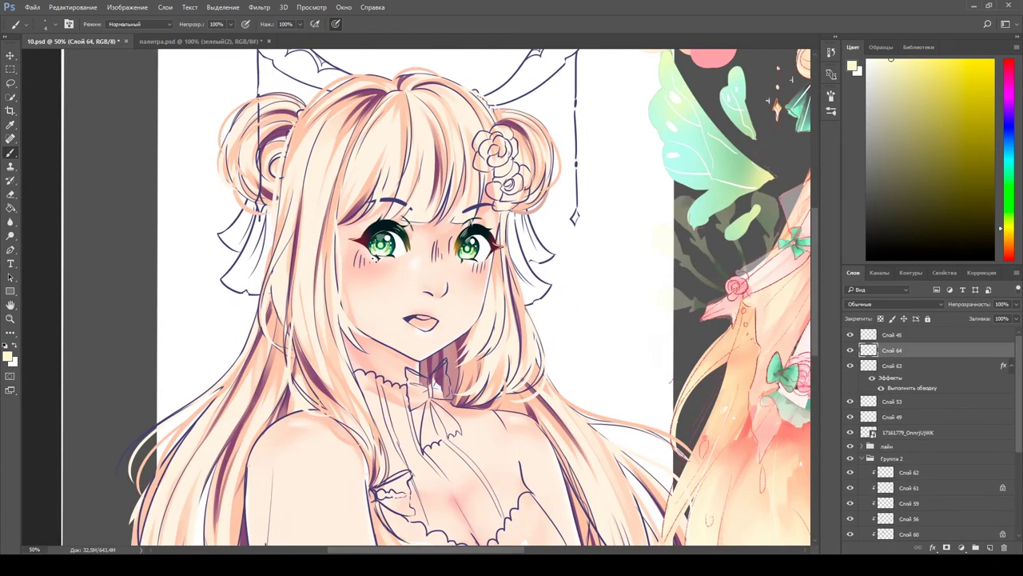
pyautogui.scroll(-3, 992, 432)
pyautogui.click(991, 456)
pyautogui.keyDown('alt'); pyautogui.click(413, 230); pyautogui.keyUp('alt')
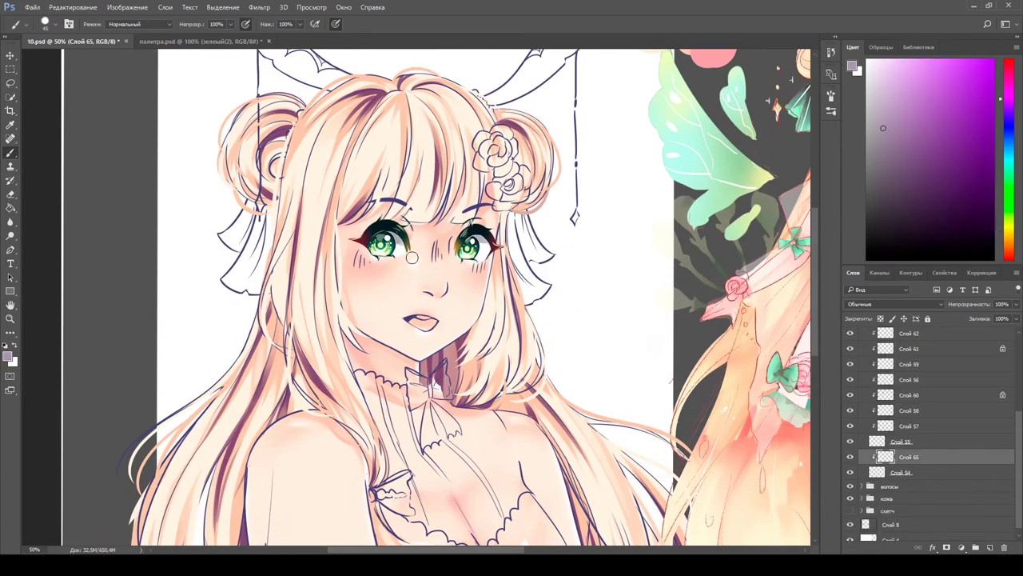
pyautogui.click(910, 440)
pyautogui.press('h')
pyautogui.moveTo(456, 267); pyautogui.dragTo(414, 400)
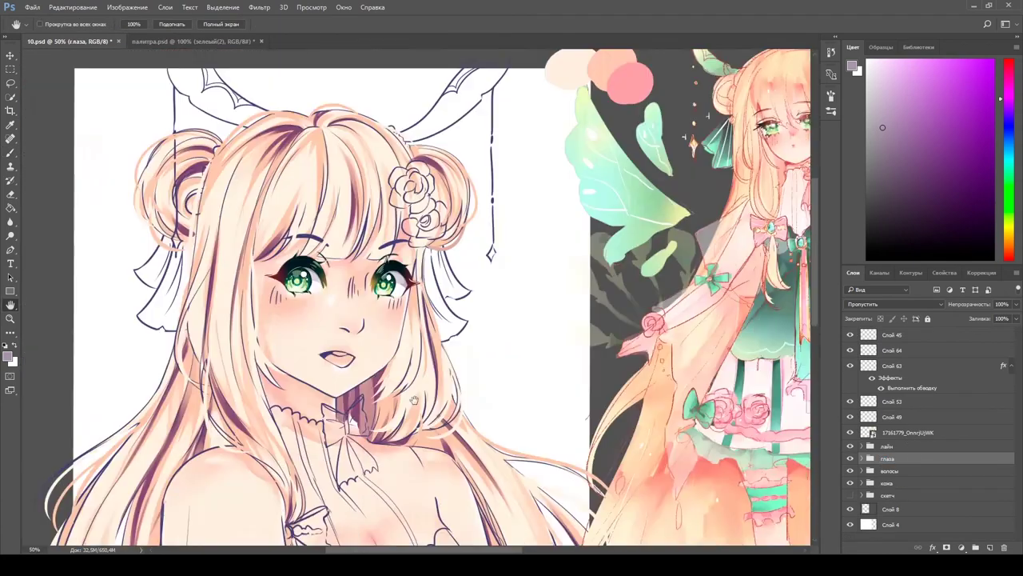
# - Create an "украшения" group with a new layer and block in the ribbons below both hair buns in mint green
pyautogui.hotkey('ctrl', '0')
pyautogui.click(869, 474)
pyautogui.press('b')
pyautogui.keyDown('alt'); pyautogui.click(535, 132); pyautogui.keyUp('alt')
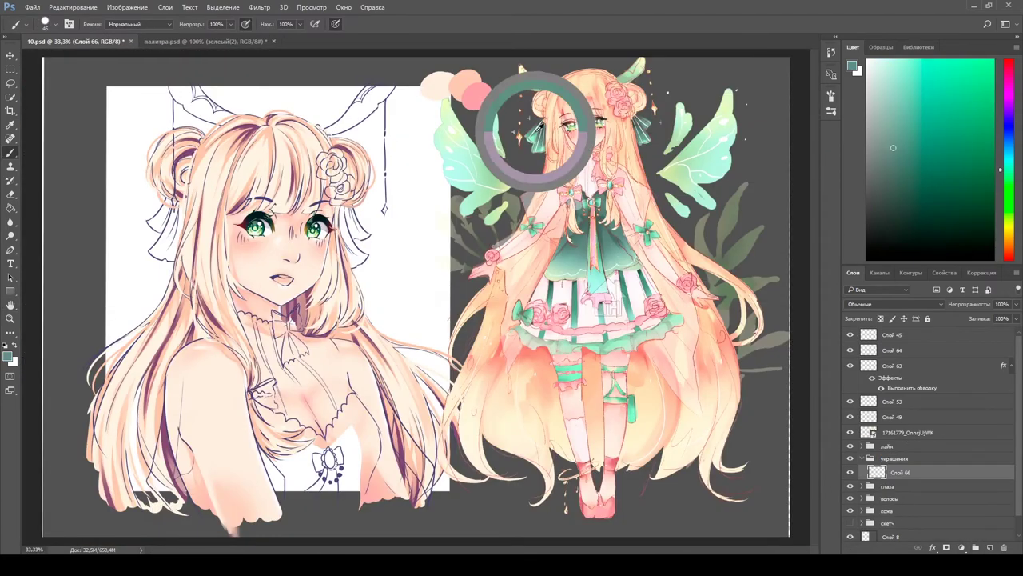
pyautogui.hotkey('ctrl', '+')
pyautogui.moveTo(336, 218)
pyautogui.mouseDown()
pyautogui.moveTo(316, 264)
pyautogui.moveTo(327, 287)
pyautogui.moveTo(346, 272)
pyautogui.mouseUp()
pyautogui.moveTo(591, 228)
pyautogui.mouseDown()
pyautogui.moveTo(599, 282)
pyautogui.moveTo(604, 271)
pyautogui.moveTo(630, 294)
pyautogui.moveTo(608, 258)
pyautogui.moveTo(631, 268)
pyautogui.mouseUp()
pyautogui.press('e')
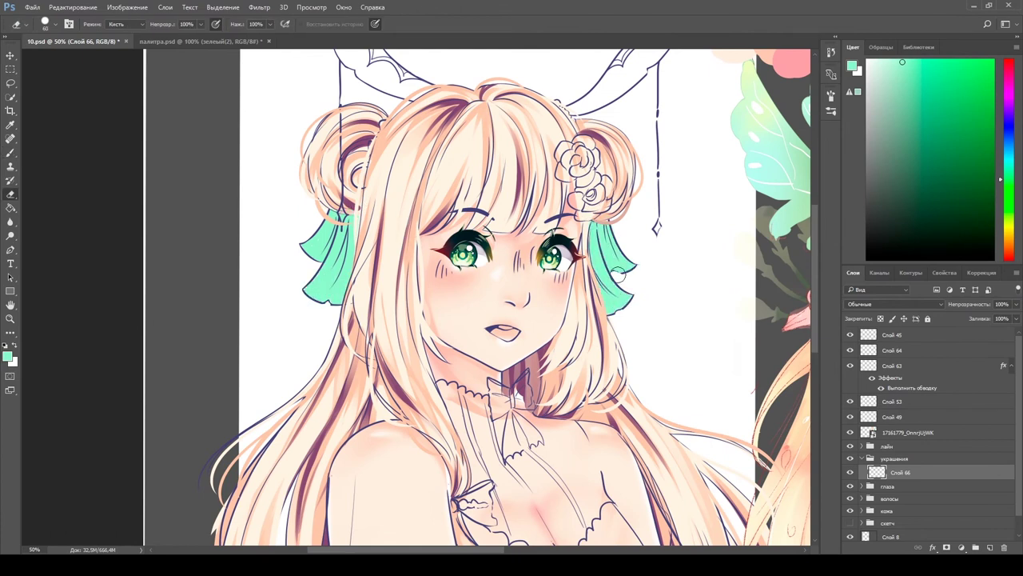
# - Block in both horns in mint green on the ribbon colour layer, following the line art
pyautogui.press('b')
pyautogui.hotkey('ctrl', '-')
pyautogui.moveTo(404, 169)
pyautogui.mouseDown()
pyautogui.moveTo(336, 240)
pyautogui.moveTo(444, 160)
pyautogui.mouseUp()
pyautogui.hotkey('ctrl', '+')
pyautogui.moveTo(304, 196); pyautogui.dragTo(255, 164)
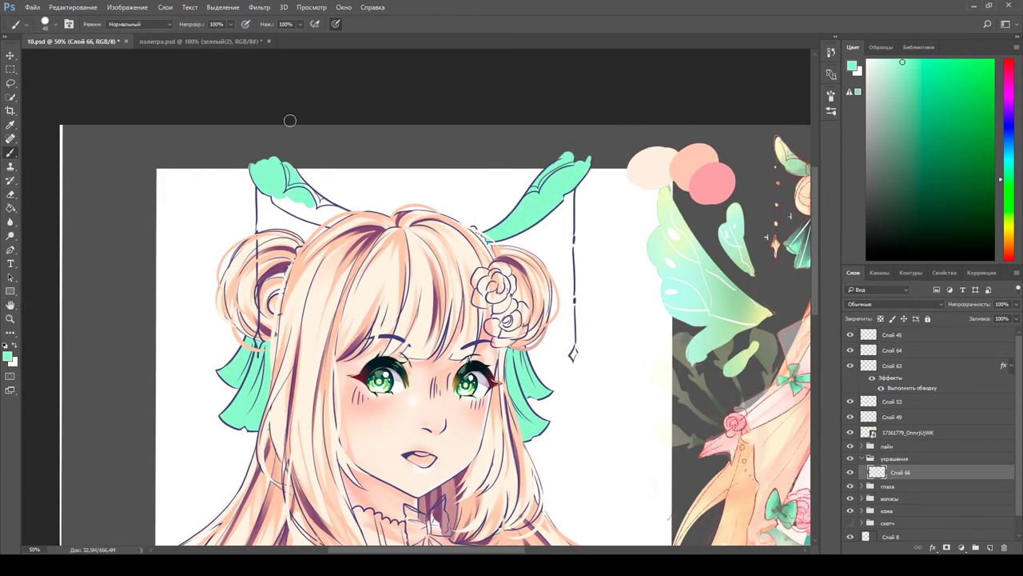
pyautogui.hotkey('ctrl', '-')
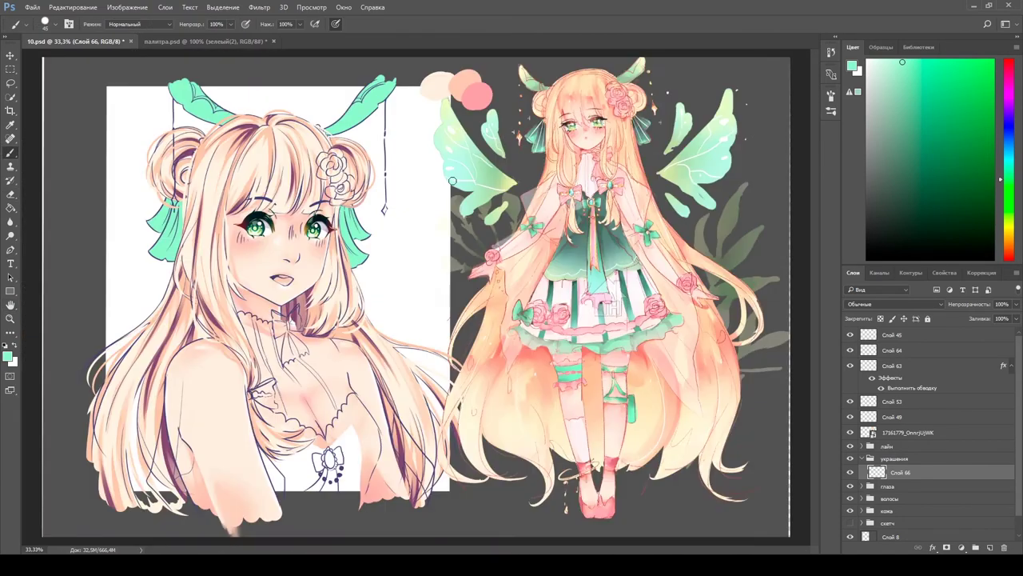
# - Recolour the ribbons muted teal and the horns soft light green with the layer's transparency locked
pyautogui.click(896, 132)
pyautogui.press('/')
pyautogui.hotkey('alt', 'BackSpace')
pyautogui.hotkey('ctrl', '+')
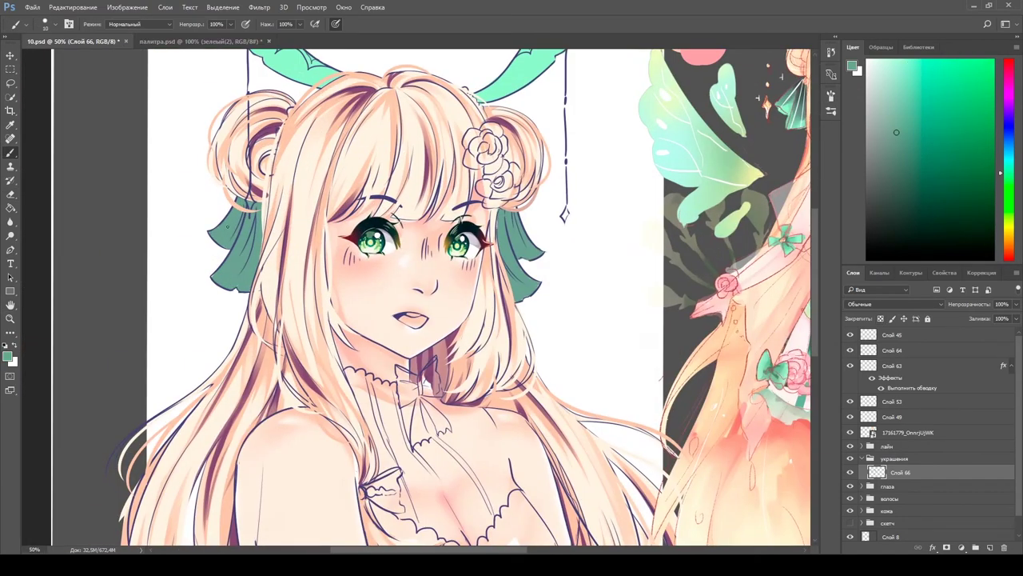
pyautogui.hotkey('ctrl', '-')
pyautogui.hotkey('ctrl', '+')
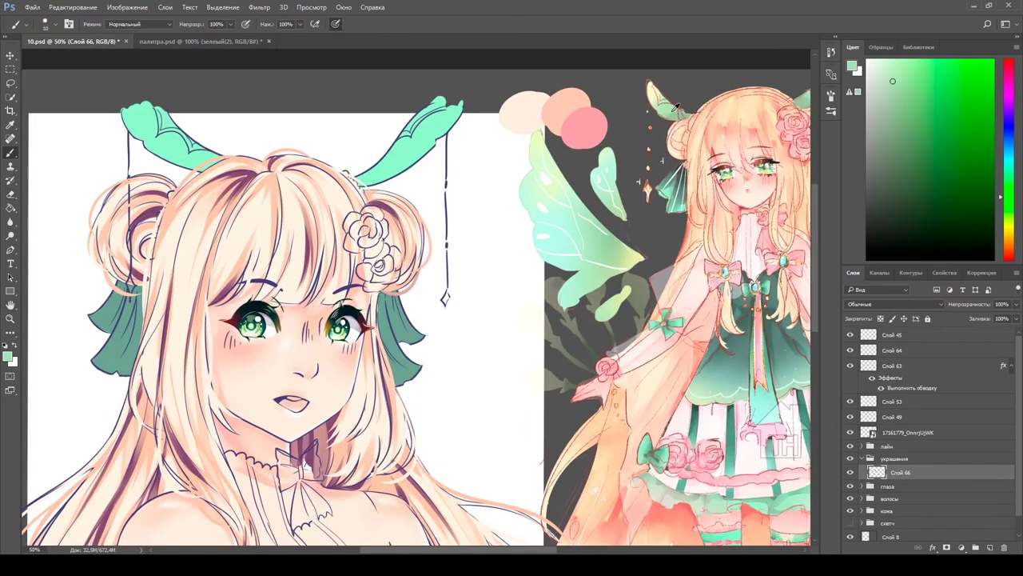
pyautogui.press('/')
# - Shade the folds of both ribbons in dark teal on a new layer clipped to the ornament base
pyautogui.hotkey('ctrl', 'shift', 'alt', 'n')
pyautogui.hotkey('ctrl', 'alt', 'g')
pyautogui.moveTo(172, 263); pyautogui.dragTo(188, 320)
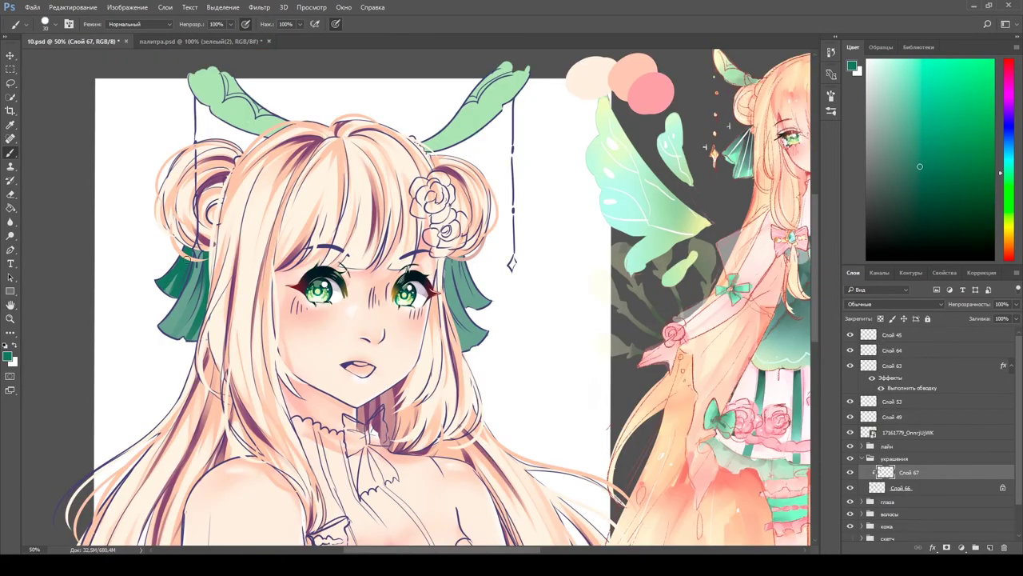
pyautogui.moveTo(160, 272); pyautogui.dragTo(192, 328)
pyautogui.moveTo(455, 264); pyautogui.dragTo(480, 348)
# - Fade the tips of both horns into pale yellow with a much larger soft brush
pyautogui.keyDown('alt'); pyautogui.click(224, 92); pyautogui.keyUp('alt')
pyautogui.press(']')
pyautogui.press(']')
pyautogui.press(']')
pyautogui.press(']')
pyautogui.press(']')
pyautogui.press(']')
pyautogui.press(']')
pyautogui.press(']')
pyautogui.press(']')
pyautogui.press(']')
pyautogui.press(']')
pyautogui.press(']')
pyautogui.moveTo(208, 80); pyautogui.dragTo(512, 80)
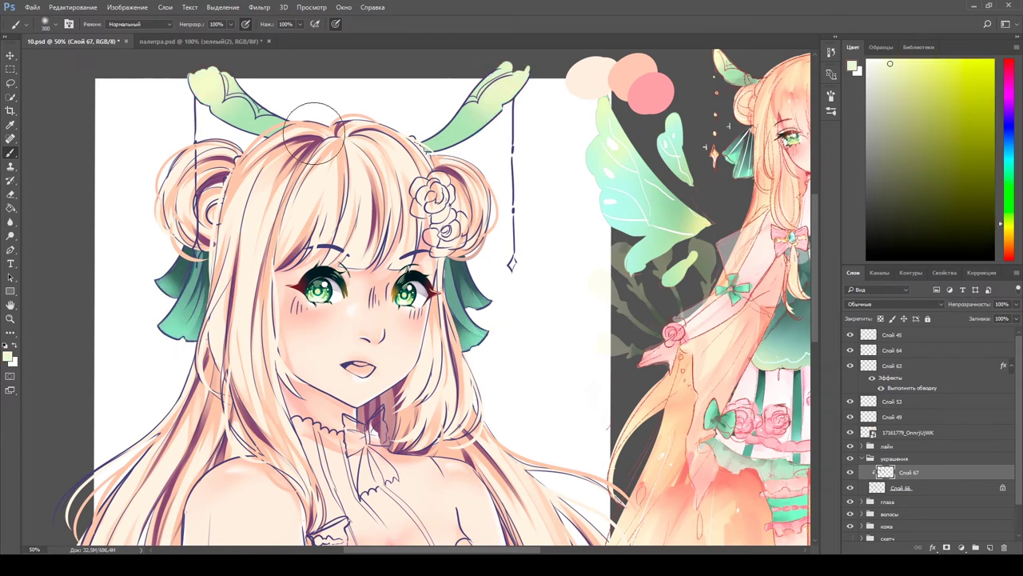
# - Add darker green shading strokes to the horns with a smaller brush on a new clipped layer beneath the gradient layer
pyautogui.hotkey('ctrl', 'shift', 'alt', 'n')
pyautogui.press('[')
pyautogui.press('[')
pyautogui.press('[')
pyautogui.press('[')
pyautogui.press('[')
pyautogui.press('[')
pyautogui.press('[')
pyautogui.press('[')
pyautogui.press('[')
pyautogui.press('[')
pyautogui.press('[')
pyautogui.press('[')
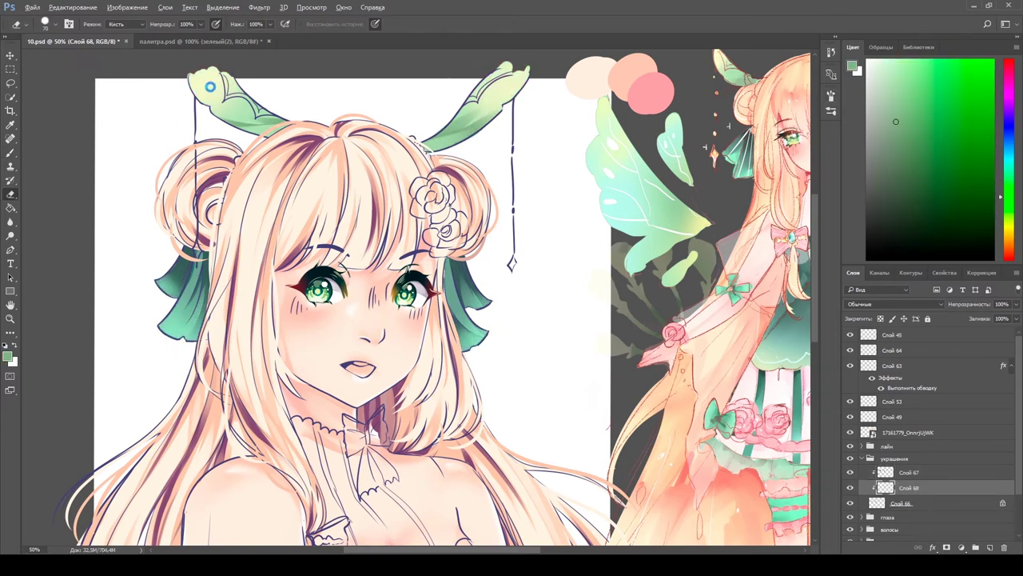
# - Paint violet scalloped shadows along both horns on new clipped layers and clean their edges with the eraser
pyautogui.keyDown('alt'); pyautogui.click(190, 89); pyautogui.keyUp('alt')
pyautogui.hotkey('ctrl', 'shift', 'alt', 'n')
pyautogui.hotkey('ctrl', 'shift', 'alt', 'n')
pyautogui.moveTo(516, 80)
pyautogui.mouseDown()
pyautogui.moveTo(513, 109)
pyautogui.moveTo(477, 138)
pyautogui.mouseUp()
pyautogui.press('[')
pyautogui.press('[')
pyautogui.keyDown('alt'); pyautogui.click(464, 136); pyautogui.keyUp('alt')
pyautogui.moveTo(211, 98)
pyautogui.mouseDown()
pyautogui.moveTo(240, 134)
pyautogui.moveTo(278, 152)
pyautogui.mouseUp()
pyautogui.press('e')
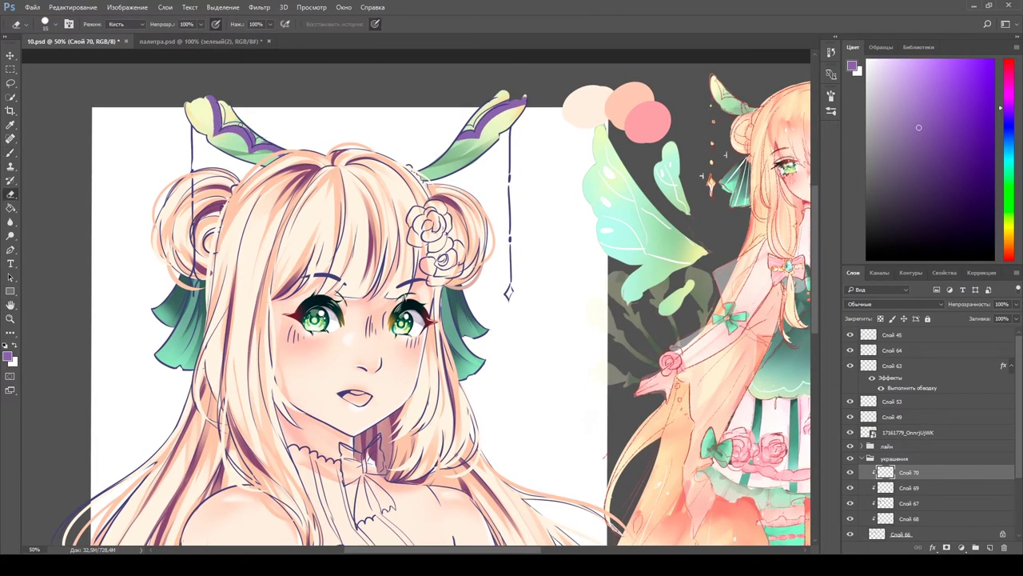
# - Set the violet horn shadow layer to Multiply at 40% opacity, lock its transparency and shift the paint colour to blue-violet
pyautogui.hotkey('shift', 'alt', 'm')
pyautogui.press('4')
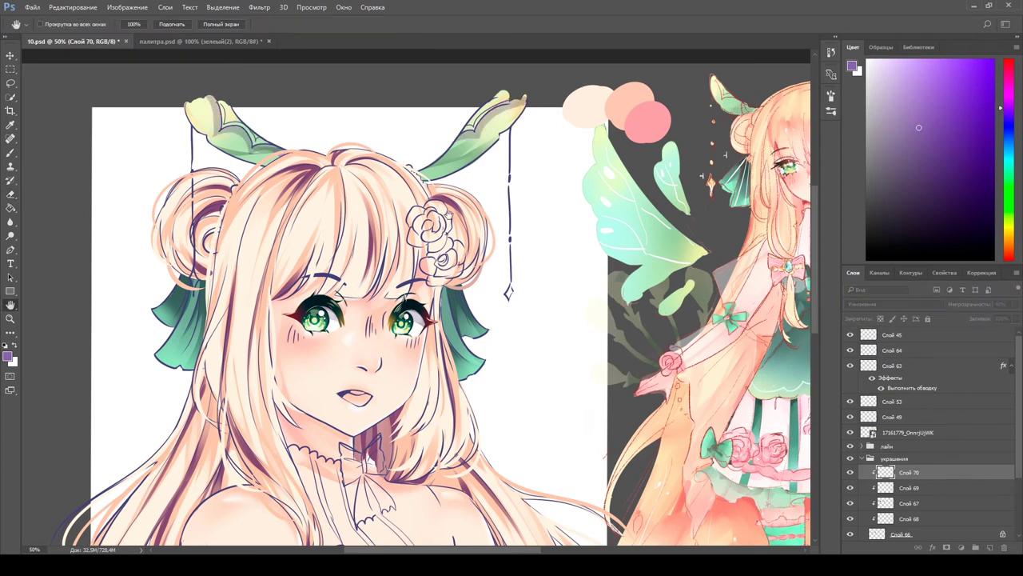
pyautogui.click(1001, 125)
pyautogui.press('b')
pyautogui.hotkey('ctrl', '-')
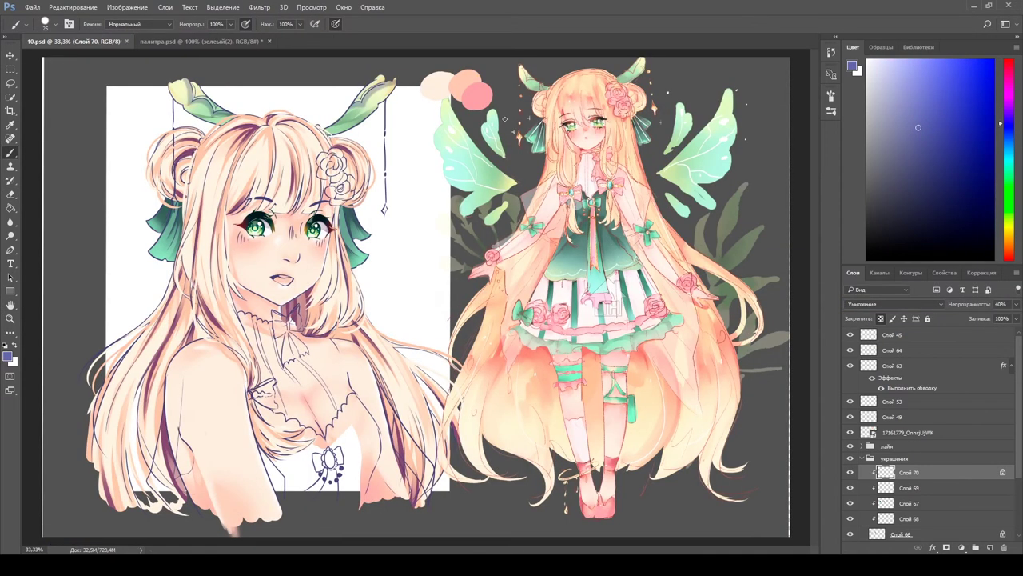
# - Colour the beads and pendants hanging from the horns pale gold on a new layer and lock its transparency
pyautogui.keyDown('alt'); pyautogui.click(486, 105); pyautogui.keyUp('alt')
pyautogui.hotkey('ctrl', 'shift', 'alt', 'n')
pyautogui.hotkey('ctrl', '+')
pyautogui.moveTo(623, 72); pyautogui.dragTo(807, 140)
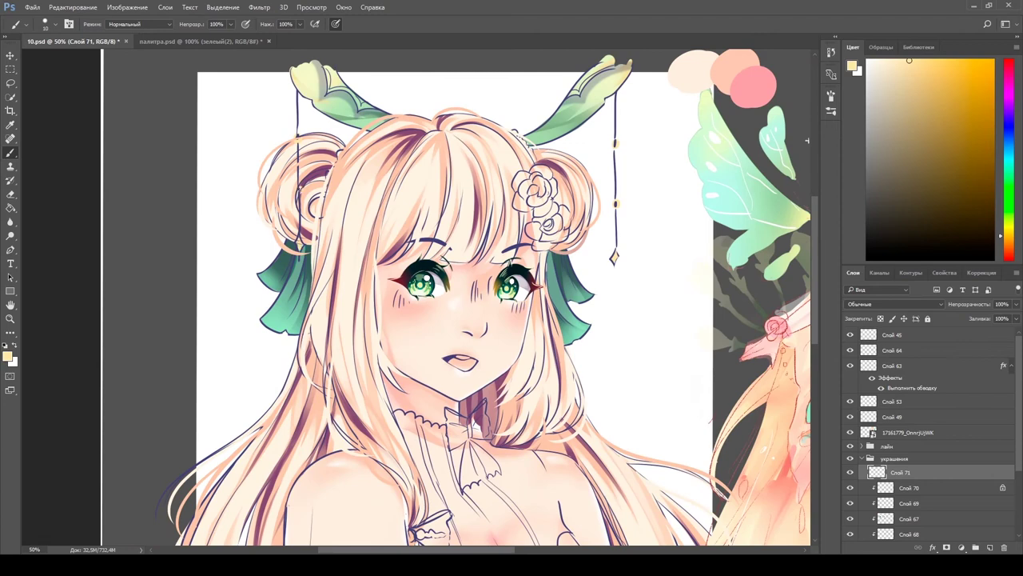
pyautogui.press('/')
# - Block in the two hair roses in pink on a new layer and start coral petal shading on a clipped layer
pyautogui.hotkey('ctrl', '-')
pyautogui.hotkey('ctrl', 'shift', 'alt', 'n')
pyautogui.hotkey('ctrl', '+')
pyautogui.moveTo(372, 146)
pyautogui.mouseDown()
pyautogui.moveTo(400, 148)
pyautogui.moveTo(390, 167)
pyautogui.moveTo(383, 156)
pyautogui.moveTo(422, 188)
pyautogui.moveTo(393, 216)
pyautogui.mouseUp()
pyautogui.scroll(2, 552, 237)
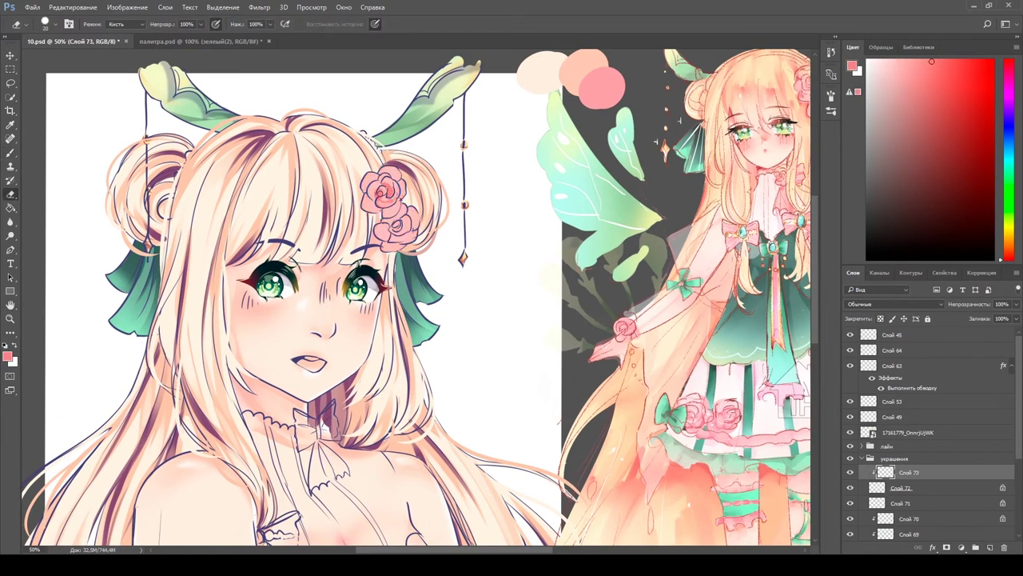
# - Refine the coral petal shading of the roses and deepen it on another new layer with an adjusted brush size
pyautogui.press('b')
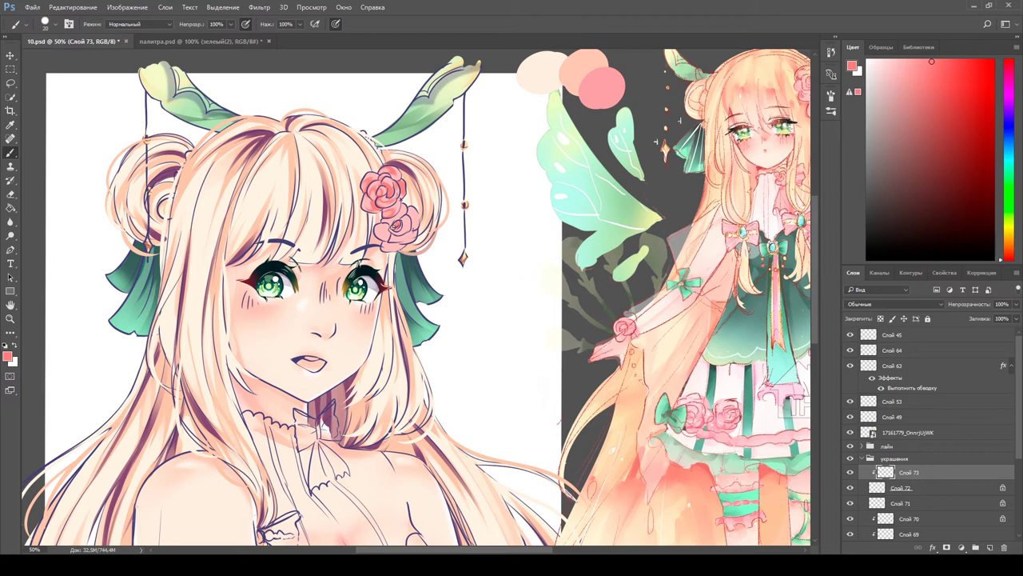
pyautogui.press('e')
pyautogui.press('b')
pyautogui.keyDown('alt'); pyautogui.click(393, 228); pyautogui.keyUp('alt')
pyautogui.hotkey('ctrl', 'shift', 'alt', 'n')
pyautogui.press('[')
pyautogui.press(']')
# - Block in the whole bodice in dark green on a new layer inside a new group, up to its scalloped neckline
pyautogui.hotkey('ctrl', '-')
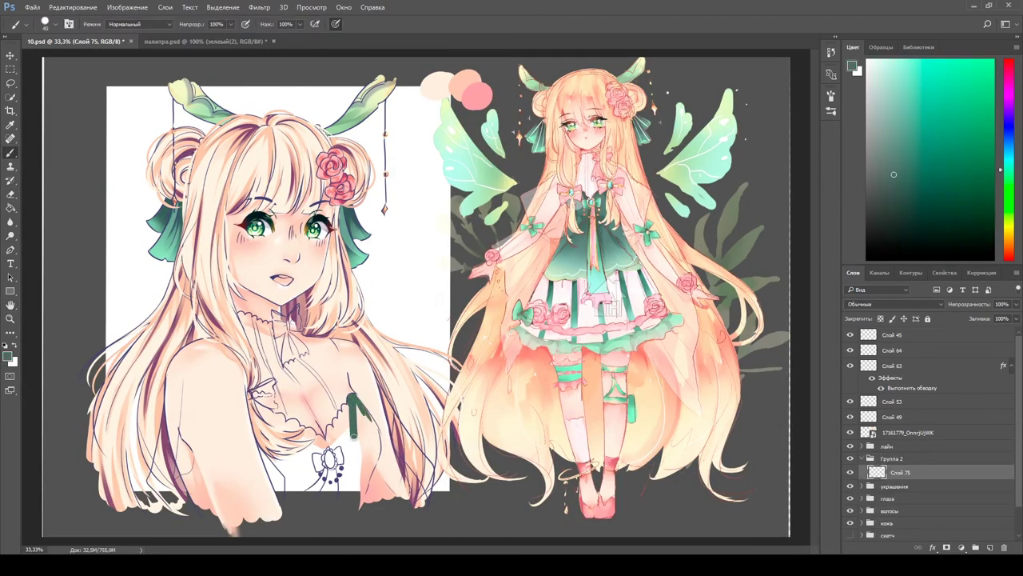
pyautogui.moveTo(354, 434)
pyautogui.mouseDown()
pyautogui.moveTo(367, 486)
pyautogui.moveTo(374, 426)
pyautogui.moveTo(329, 484)
pyautogui.mouseUp()
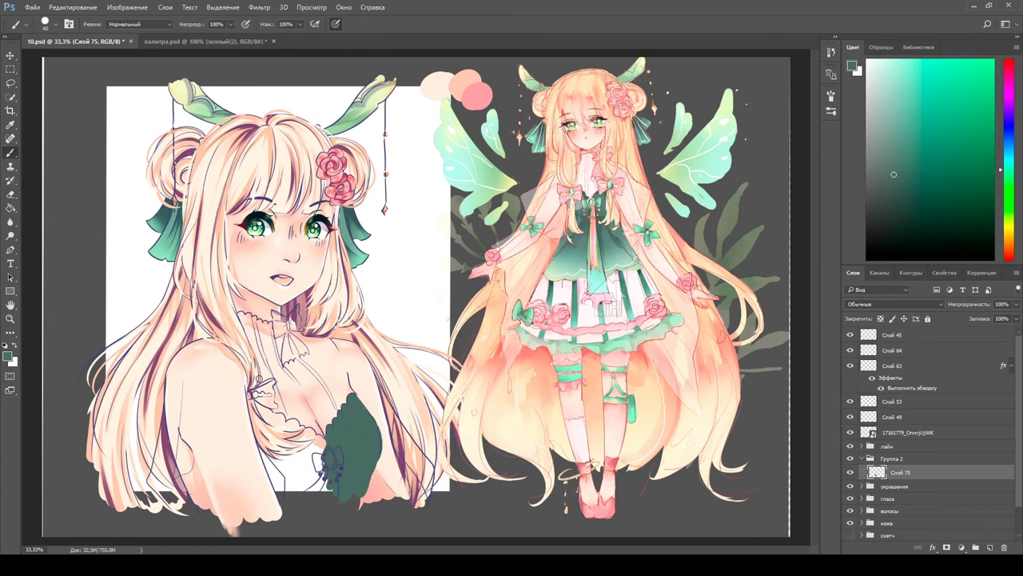
pyautogui.moveTo(275, 452)
pyautogui.mouseDown()
pyautogui.moveTo(304, 480)
pyautogui.moveTo(288, 439)
pyautogui.mouseUp()
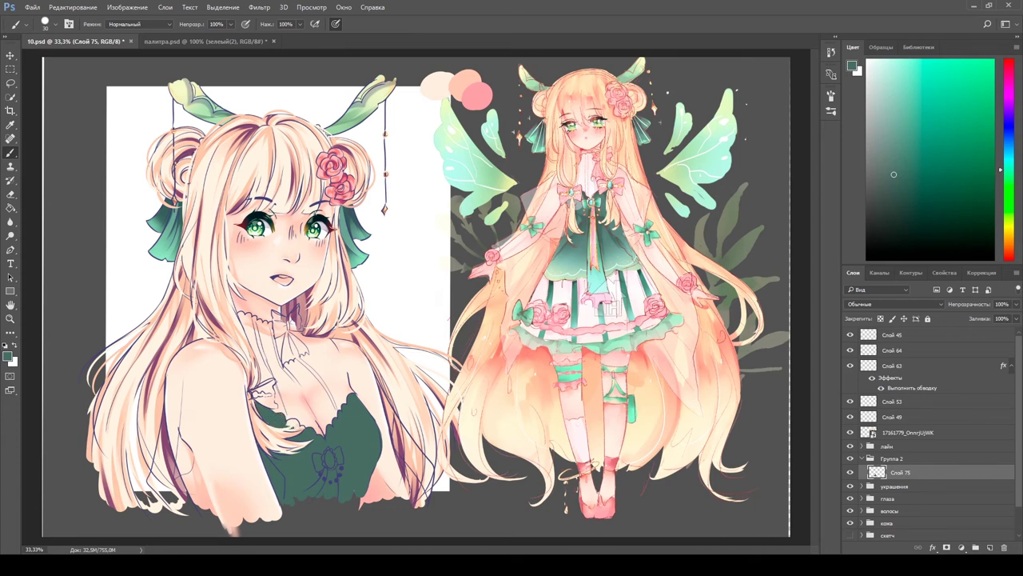
# - Shade the bodice folds in darker teal on a new layer clipped to the bodice base, refining them with the eraser
pyautogui.hotkey('ctrl', 'shift', 'alt', 'n')
pyautogui.hotkey('ctrl', 'alt', 'g')
pyautogui.moveTo(351, 432)
pyautogui.mouseDown()
pyautogui.moveTo(390, 488)
pyautogui.moveTo(288, 492)
pyautogui.mouseUp()
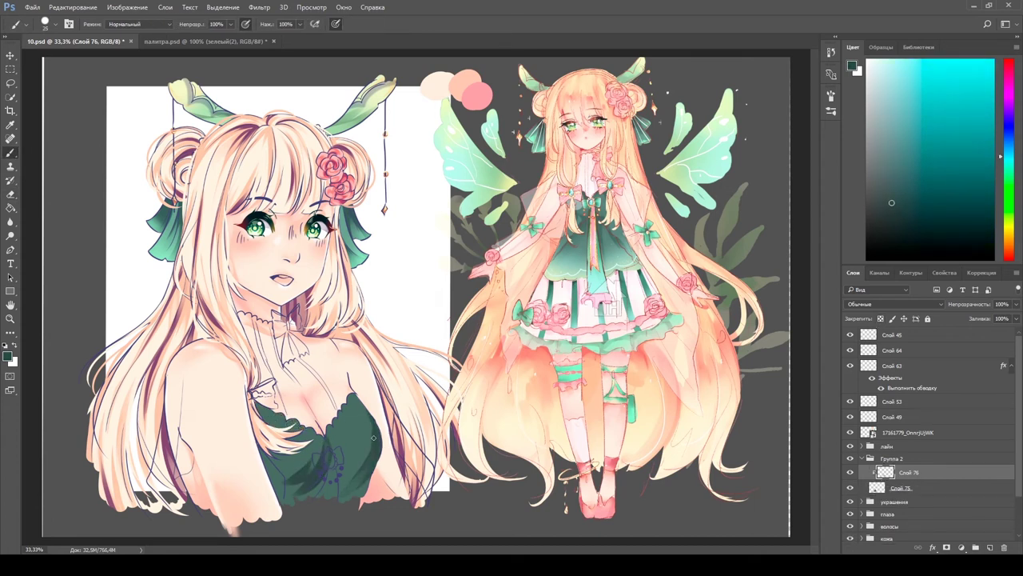
pyautogui.press('e')
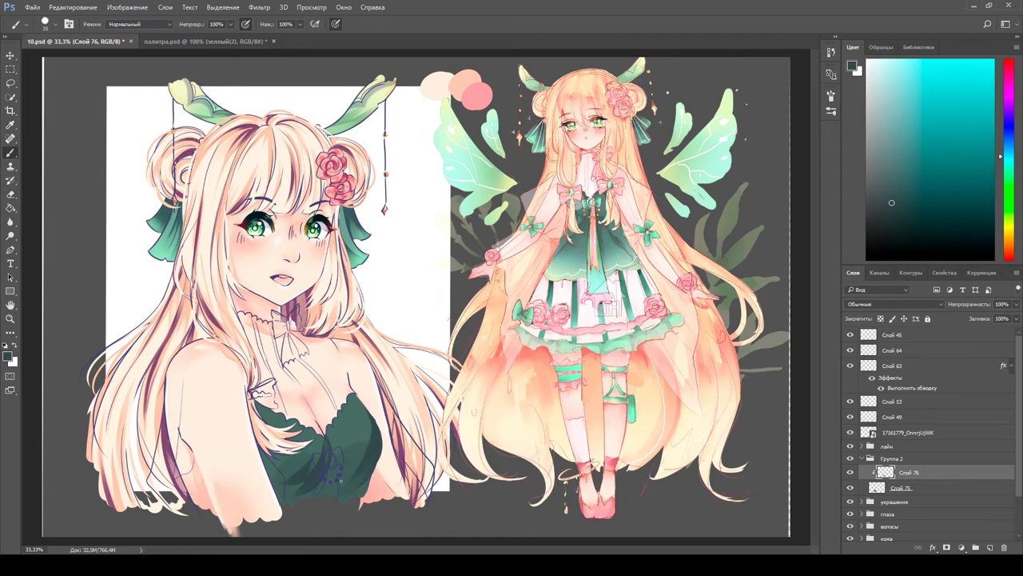
pyautogui.press('b')
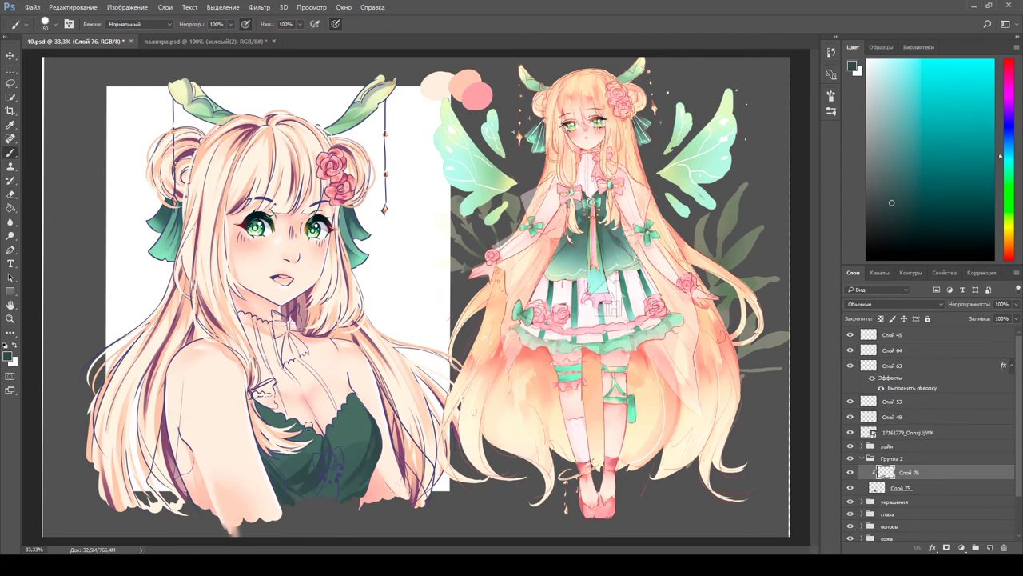
# - Deepen the bodice folds with near-black strokes on a second clipped layer using a larger brush
pyautogui.hotkey('ctrl', 'shift', 'alt', 'n')
pyautogui.press(']')
pyautogui.press(']')
pyautogui.press(']')
pyautogui.moveTo(362, 468)
pyautogui.mouseDown()
pyautogui.moveTo(327, 507)
pyautogui.moveTo(469, 281)
pyautogui.moveTo(419, 424)
pyautogui.moveTo(334, 457)
pyautogui.mouseUp()
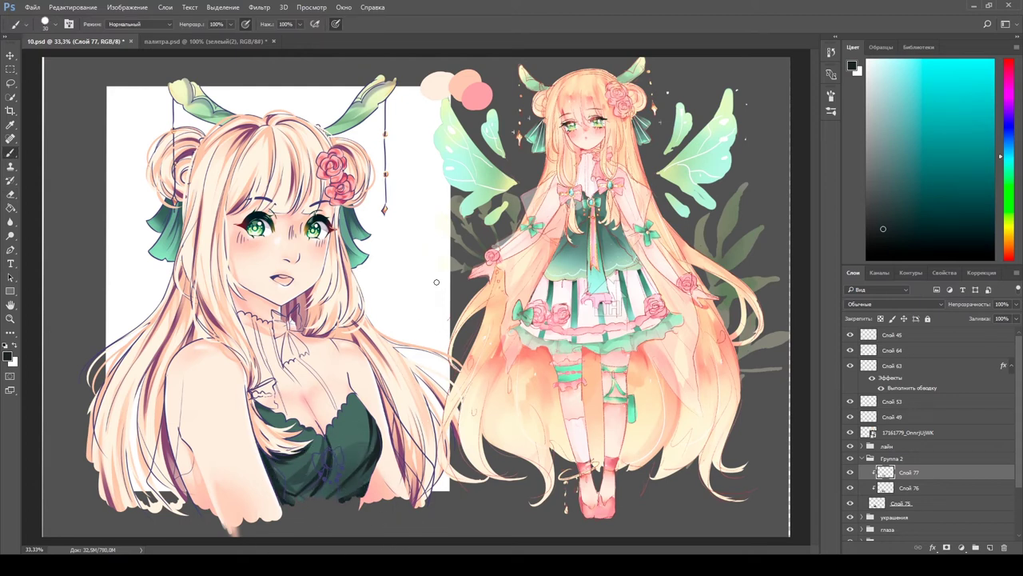
# - Block in the high-necked blouse and both sleeves in bright cyan on a new layer, trimming the edges with the eraser
pyautogui.hotkey('ctrl', 'shift', 'alt', 'n')
pyautogui.click(956, 61)
pyautogui.moveTo(170, 373)
pyautogui.mouseDown()
pyautogui.moveTo(164, 449)
pyautogui.moveTo(240, 500)
pyautogui.moveTo(204, 360)
pyautogui.mouseUp()
pyautogui.moveTo(240, 316)
pyautogui.mouseDown()
pyautogui.moveTo(276, 383)
pyautogui.moveTo(384, 504)
pyautogui.moveTo(420, 480)
pyautogui.moveTo(290, 395)
pyautogui.moveTo(352, 361)
pyautogui.moveTo(373, 385)
pyautogui.mouseUp()
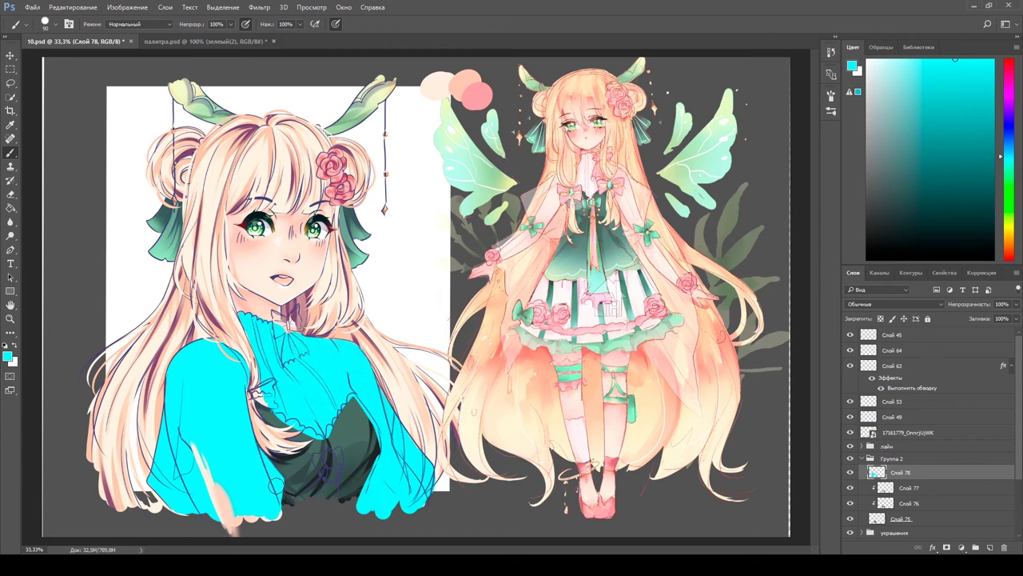
pyautogui.press('e')
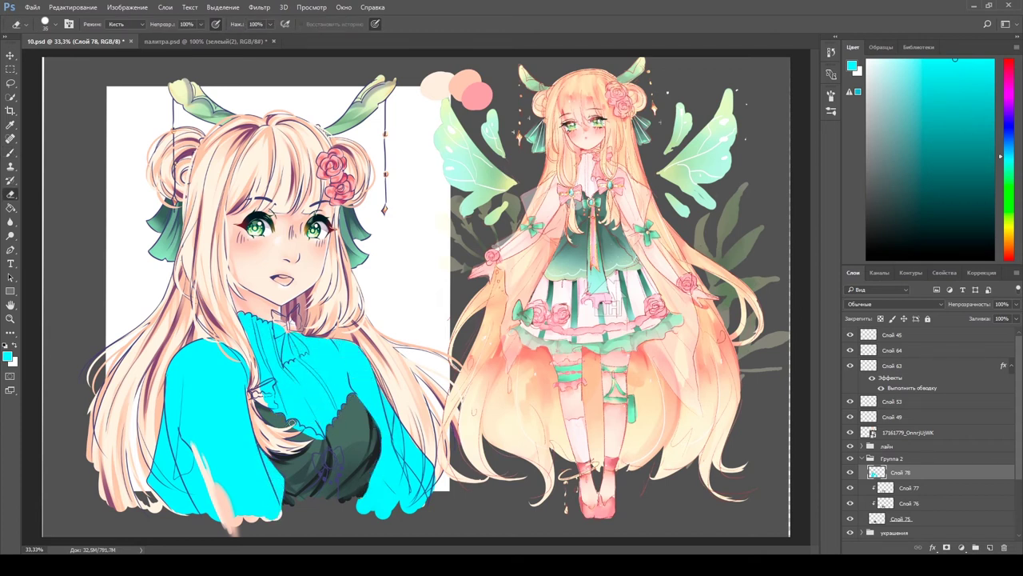
# - Lock the blouse layer's transparency and fill the blouse shape with white
pyautogui.press('b')
pyautogui.click(881, 319)
pyautogui.hotkey('alt', 'BackSpace')
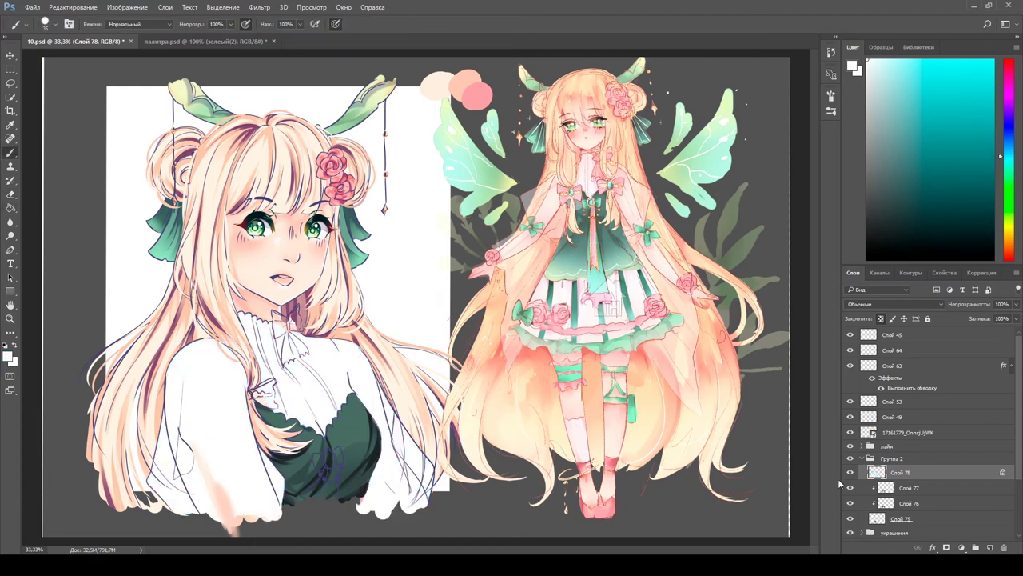
# - Paint pale pink-lilac shading on the sleeve, collar and chest of the blouse on a new clipped layer
pyautogui.hotkey('ctrl', 'shift', 'alt', 'n')
pyautogui.hotkey('ctrl', 'alt', 'g')
pyautogui.click(1001, 90)
pyautogui.click(899, 59)
pyautogui.moveTo(164, 480)
pyautogui.mouseDown()
pyautogui.moveTo(212, 512)
pyautogui.moveTo(262, 521)
pyautogui.mouseUp()
pyautogui.moveTo(240, 336); pyautogui.dragTo(352, 424)
pyautogui.moveTo(271, 375); pyautogui.dragTo(359, 432)
# - Soften the lilac shading across the chest of the blouse with a large soft eraser
pyautogui.press('e')
pyautogui.press(']')
pyautogui.press(']')
pyautogui.press(']')
pyautogui.press(']')
pyautogui.press(']')
pyautogui.press(']')
pyautogui.moveTo(280, 395); pyautogui.dragTo(344, 432)
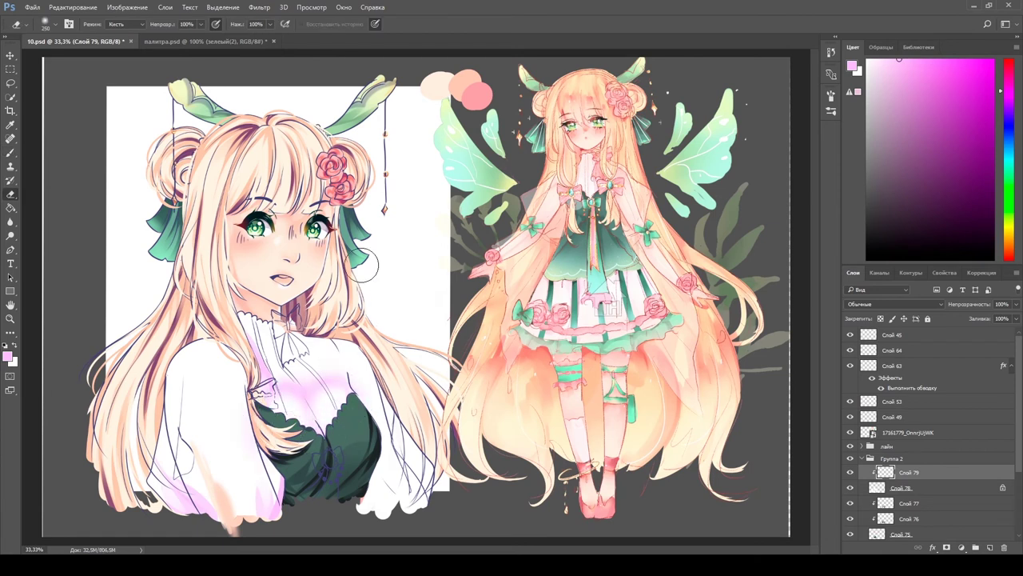
# - Add more lilac shading to both sleeves and the shoulder, then trim it with a smaller eraser
pyautogui.press('b')
pyautogui.moveTo(364, 504); pyautogui.dragTo(427, 480)
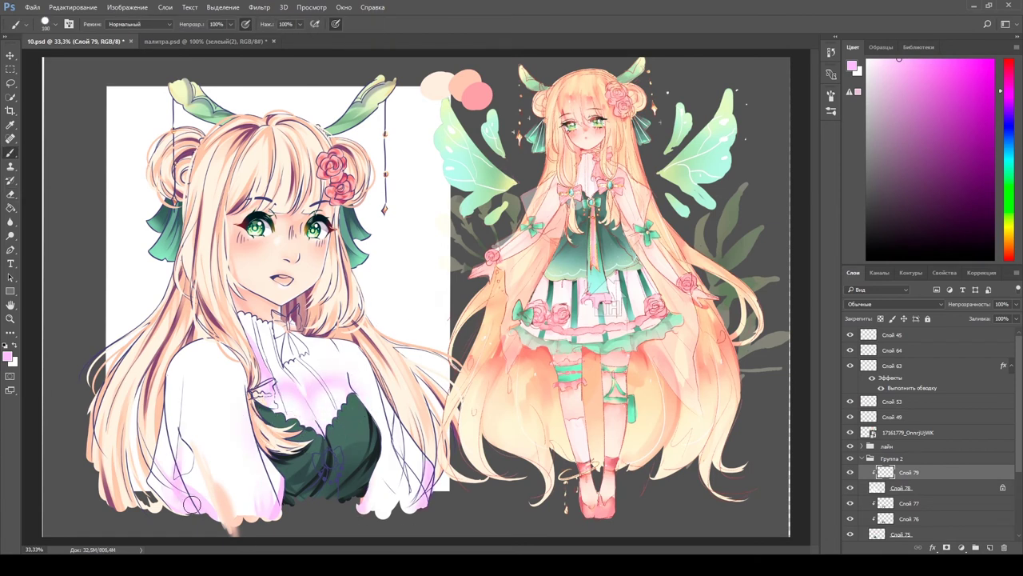
pyautogui.moveTo(176, 396); pyautogui.dragTo(212, 348)
pyautogui.press('e')
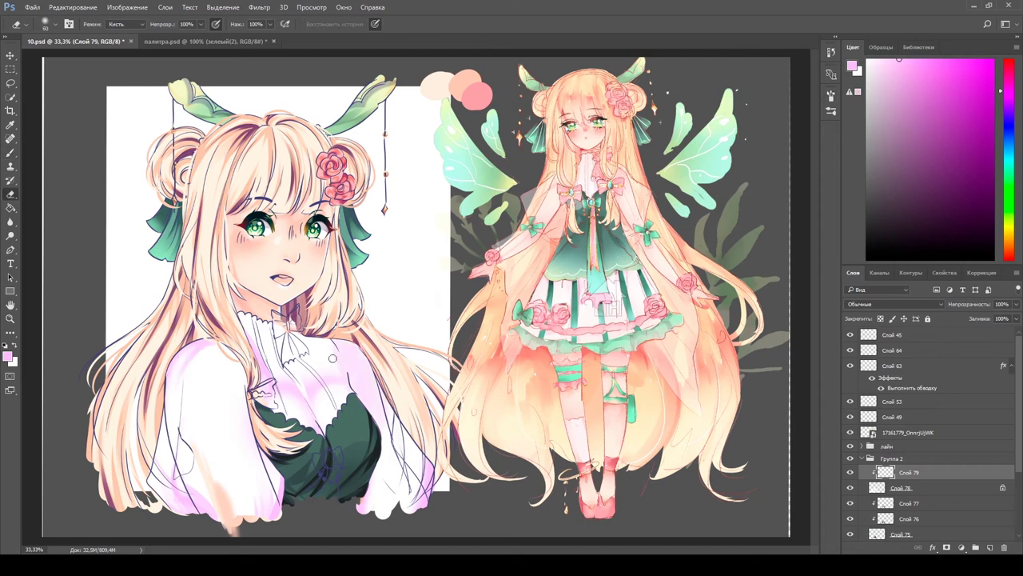
pyautogui.press('b')
# - Group the blouse base with its lilac shading layer and set the group's opacity to 30%
pyautogui.keyDown('shift'); pyautogui.click(901, 488); pyautogui.keyUp('shift')
pyautogui.hotkey('ctrl', 'g')
pyautogui.click(1001, 304)
pyautogui.write('30')
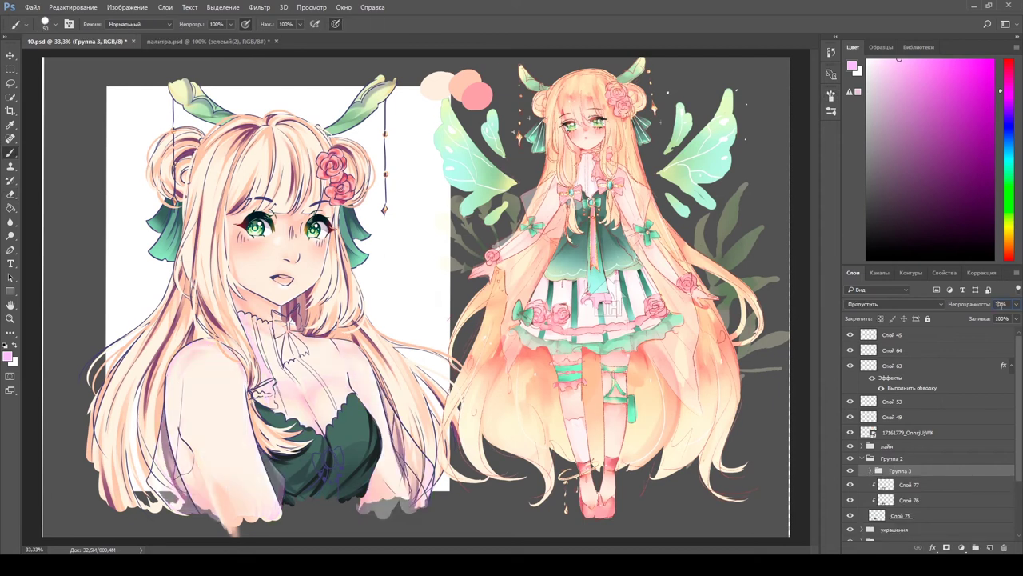
# - Hide the lilac shading layer and erase the inner sleeves of the white blouse base with a large soft eraser for translucency
pyautogui.click(870, 470)
pyautogui.click(912, 500)
pyautogui.click(850, 485)
pyautogui.press('e')
pyautogui.moveTo(184, 416)
pyautogui.mouseDown()
pyautogui.moveTo(239, 495)
pyautogui.moveTo(264, 480)
pyautogui.moveTo(391, 496)
pyautogui.mouseUp()
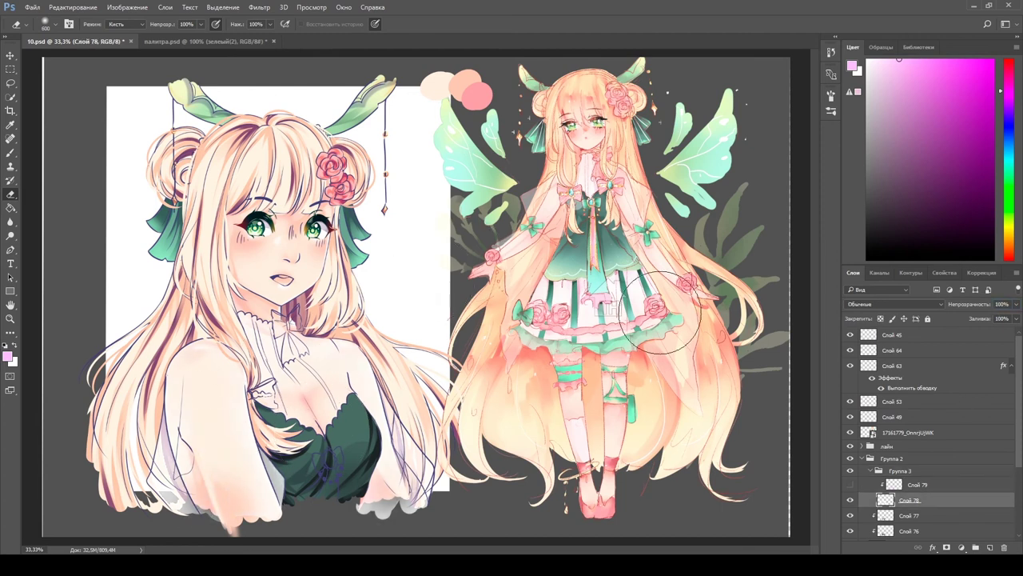
# - Touch up the chest skin in white on the top layer of the "кожа" group, save the document and collapse the group
pyautogui.keyDown('ctrl'); pyautogui.click(330, 408); pyautogui.keyUp('ctrl')
pyautogui.press('b')
pyautogui.hotkey('ctrl', 's')
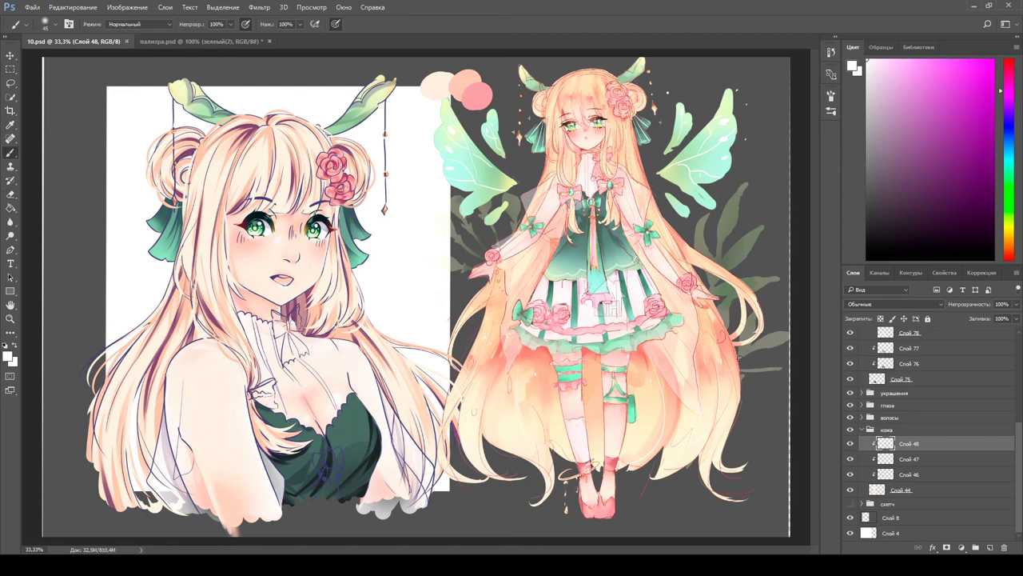
pyautogui.click(861, 430)
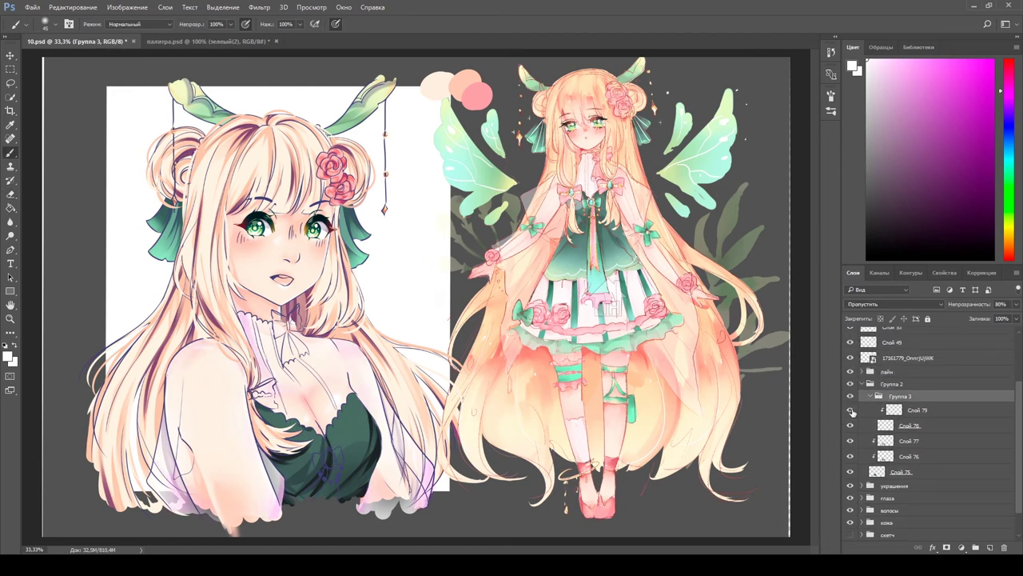
# - Paint a mint bow with a pink-rimmed oval brooch at the centre of the bodice on new layers in "Группа 2"
pyautogui.click(868, 385)
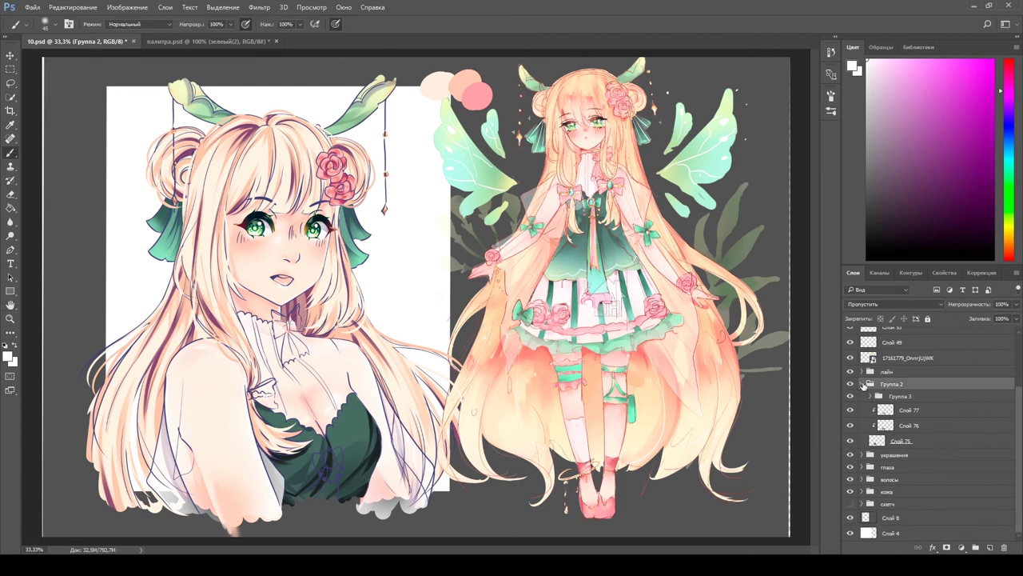
pyautogui.hotkey('ctrl', 'shift', 'alt', 'n')
pyautogui.keyDown('alt'); pyautogui.click(328, 458); pyautogui.keyUp('alt')
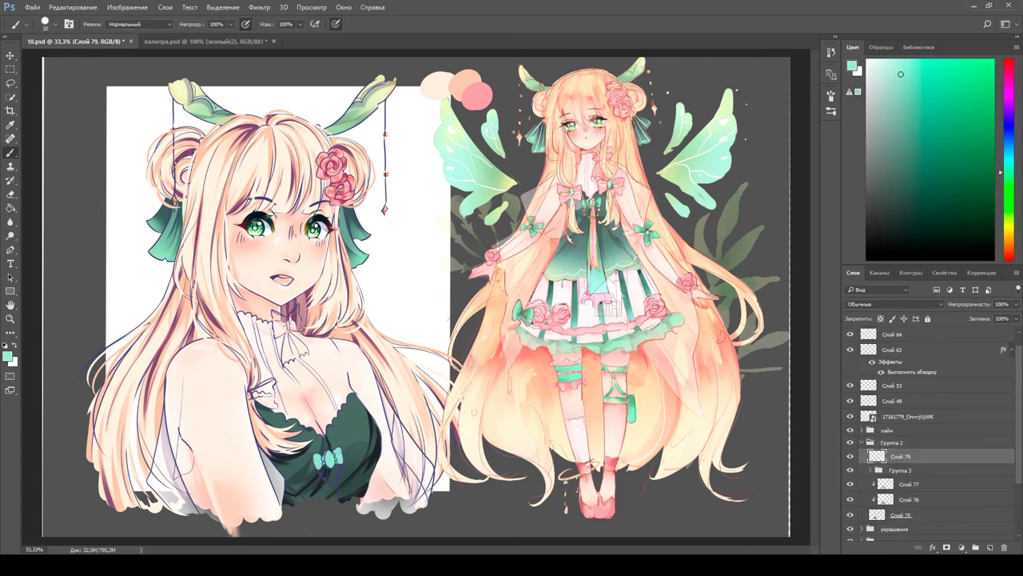
pyautogui.keyDown('alt'); pyautogui.click(311, 414); pyautogui.keyUp('alt')
pyautogui.hotkey('ctrl', 'shift', 'alt', 'n')
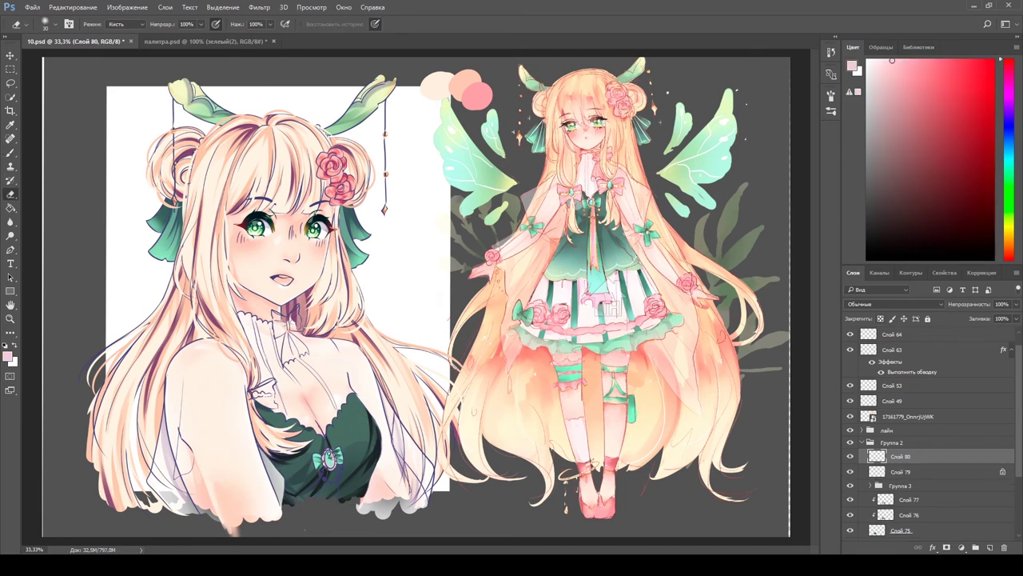
pyautogui.keyDown('alt'); pyautogui.click(332, 456); pyautogui.keyUp('alt')
pyautogui.hotkey('alt', '[')
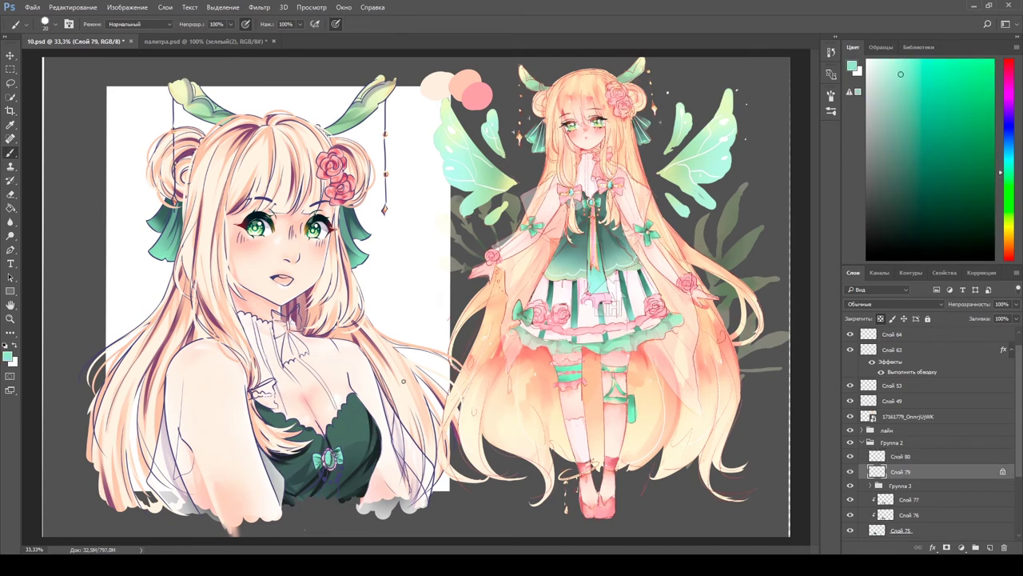
# - Paint pink ribbon tails hanging below the brooch on a new layer, lock its transparency and shade them dark red
pyautogui.hotkey('ctrl', 'shift', 'alt', 'n')
pyautogui.keyDown('alt'); pyautogui.click(477, 95); pyautogui.keyUp('alt')
pyautogui.moveTo(323, 510); pyautogui.dragTo(332, 473)
pyautogui.press('/')
pyautogui.keyDown('alt'); pyautogui.click(320, 491); pyautogui.keyUp('alt')
pyautogui.press('[')
pyautogui.keyDown('alt'); pyautogui.click(315, 504); pyautogui.keyUp('alt')
pyautogui.press(']')
pyautogui.moveTo(333, 511); pyautogui.dragTo(333, 470)
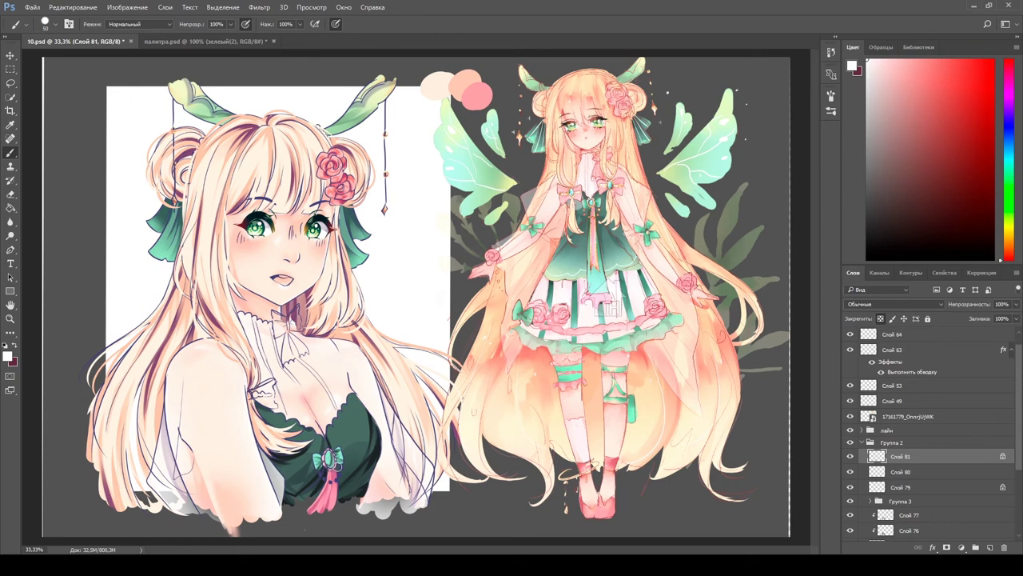
pyautogui.keyDown('alt'); pyautogui.click(325, 475); pyautogui.keyUp('alt')
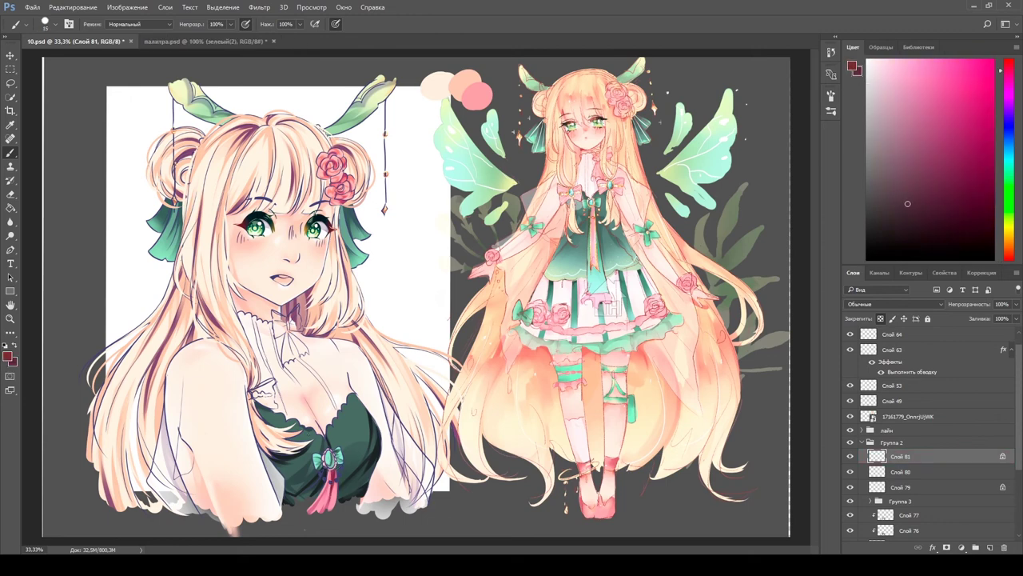
# - Block in the bow at the collar in dark red on a new layer
pyautogui.keyDown('alt'); pyautogui.click(344, 173); pyautogui.keyUp('alt')
pyautogui.hotkey('ctrl', 'shift', 'alt', 'n')
pyautogui.scroll(1, 100, 372)
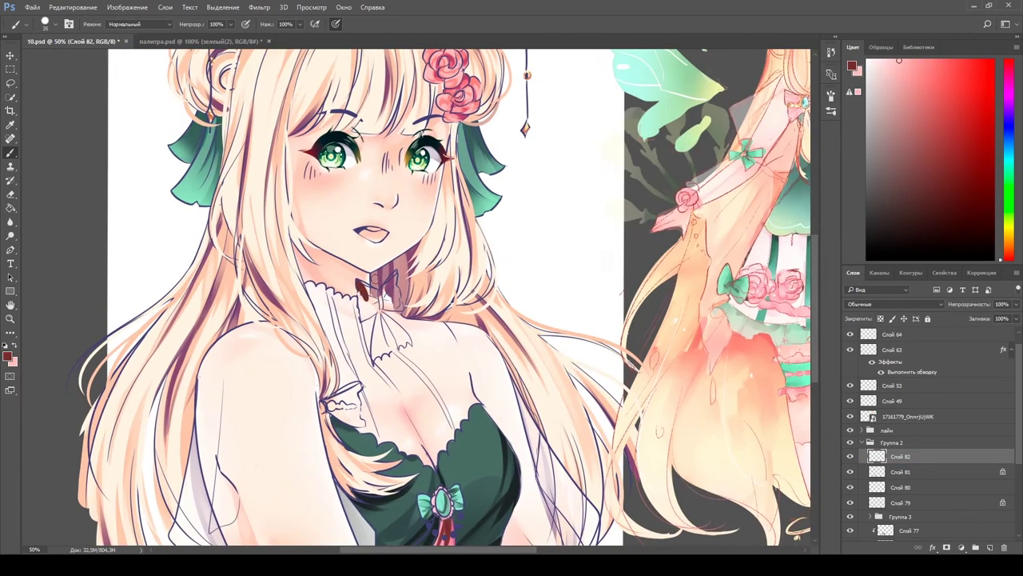
pyautogui.press('[')
pyautogui.press('[')
pyautogui.press('[')
pyautogui.press('[')
pyautogui.moveTo(388, 292); pyautogui.dragTo(400, 310)
pyautogui.moveTo(384, 352); pyautogui.dragTo(390, 319)
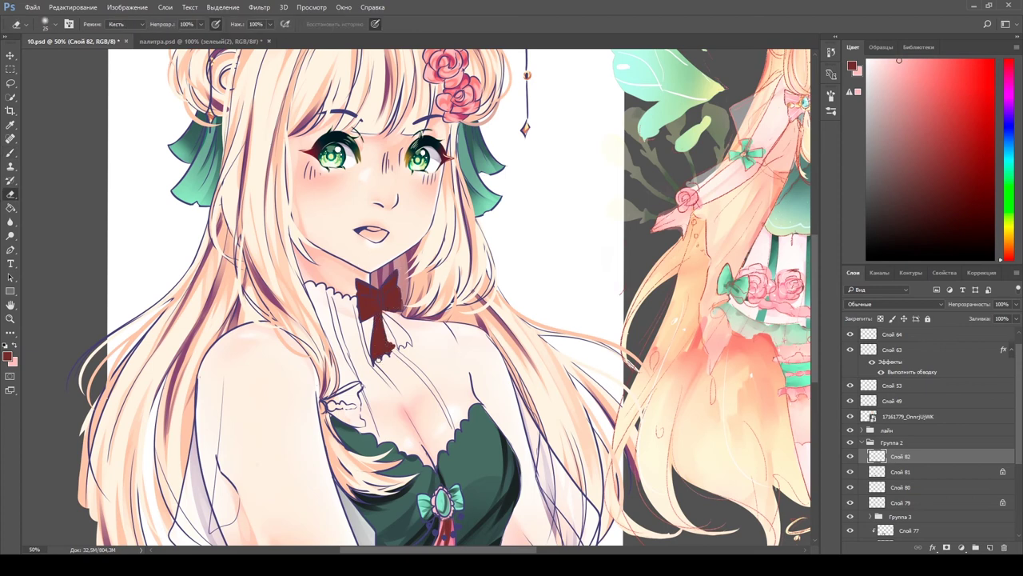
# - Block in the smaller bow on the side hair lock in dark red and adjust the opacity of "Группа 3"
pyautogui.scroll(-3, 391, 319)
pyautogui.moveTo(336, 238); pyautogui.dragTo(372, 271)
pyautogui.scroll(3, 372, 272)
pyautogui.hotkey('ctrl', '-')
pyautogui.scroll(-3, 907, 430)
pyautogui.click(901, 439)
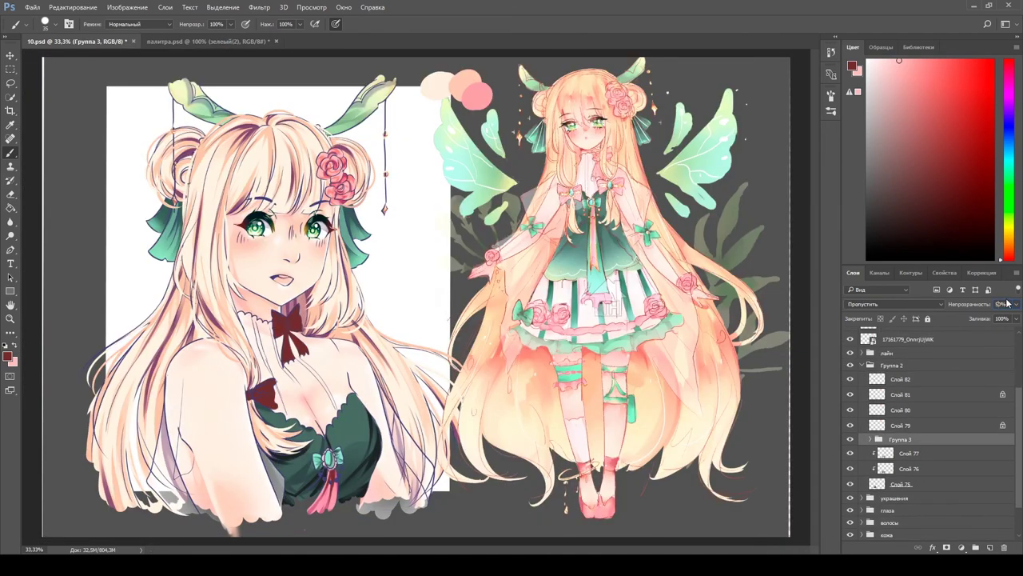
# - Refill both bows with light pink and shade their folds in a deeper pink on a new clipped layer
pyautogui.keyDown('ctrl'); pyautogui.click(292, 314); pyautogui.keyUp('ctrl')
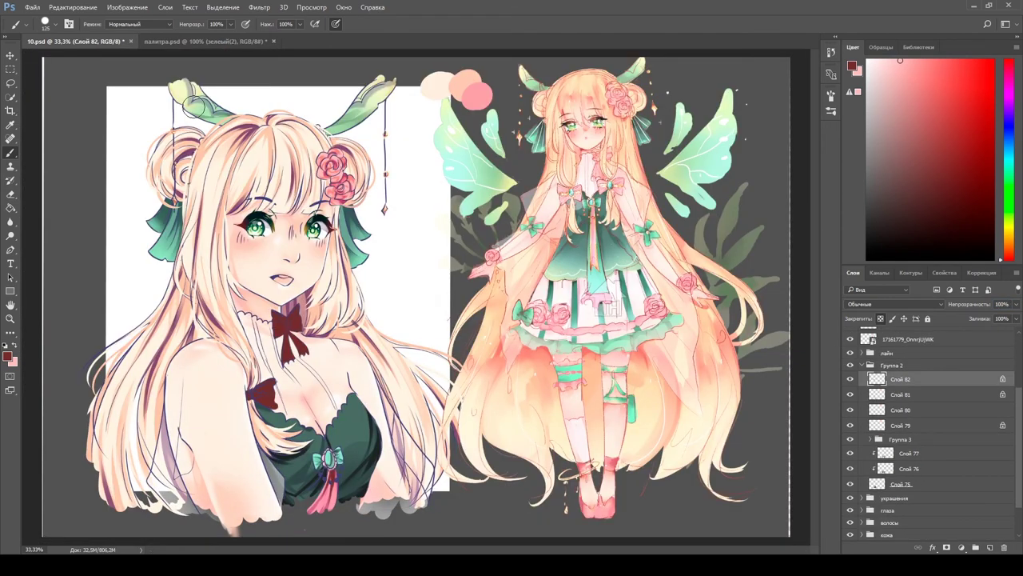
pyautogui.press('x')
pyautogui.hotkey('alt', 'BackSpace')
pyautogui.hotkey('ctrl', 'shift', 'alt', 'n')
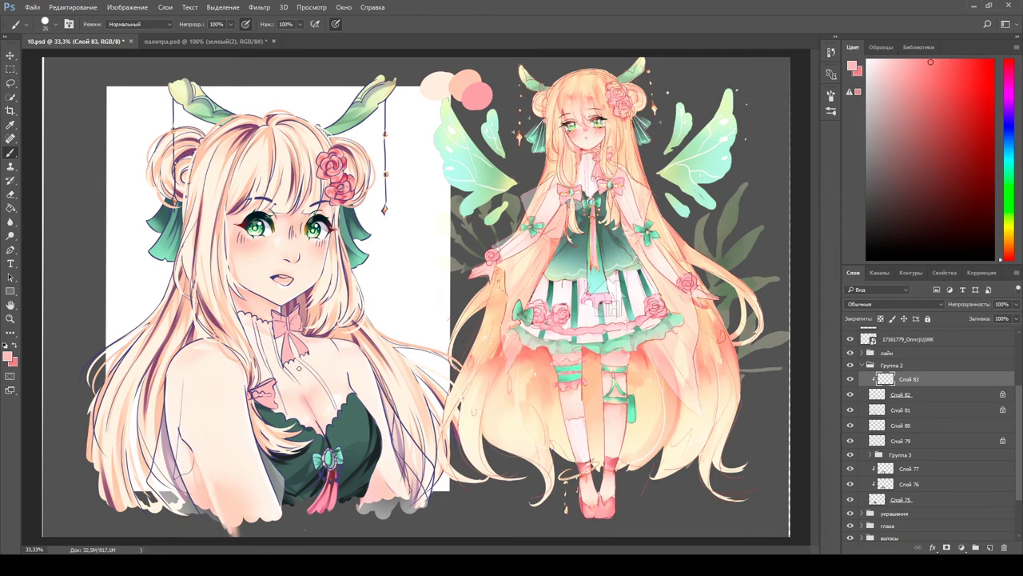
pyautogui.press('[')
pyautogui.press('[')
pyautogui.press('[')
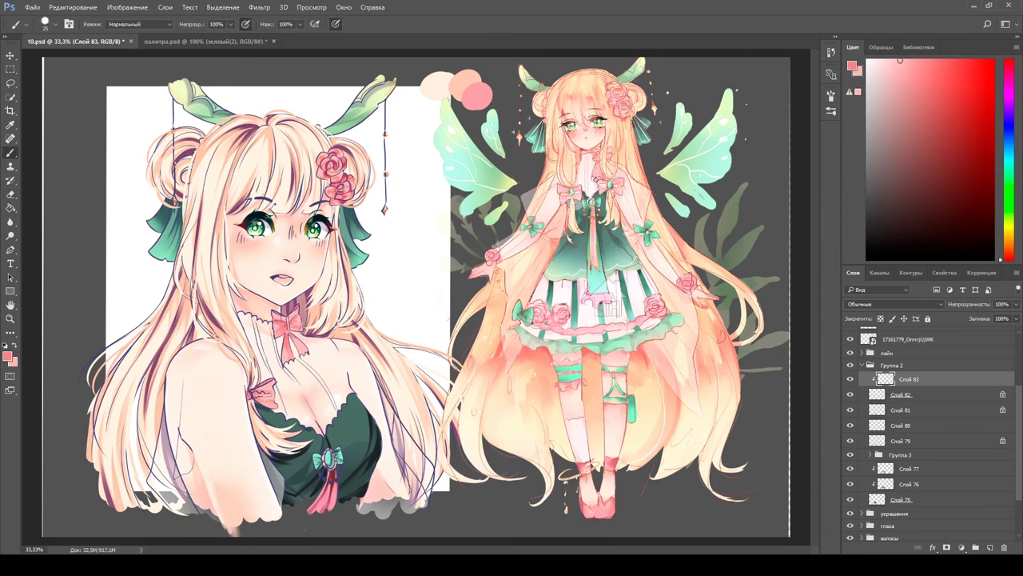
# - Deepen the pink folds of both bows and add mint and cream accents to the smaller one, saving the document
pyautogui.keyDown('alt'); pyautogui.click(595, 264); pyautogui.keyUp('alt')
pyautogui.hotkey('alt', '[')
pyautogui.keyDown('alt'); pyautogui.click(235, 322); pyautogui.keyUp('alt')
pyautogui.hotkey('ctrl', 's')
pyautogui.hotkey('alt', ']')
pyautogui.press('x')
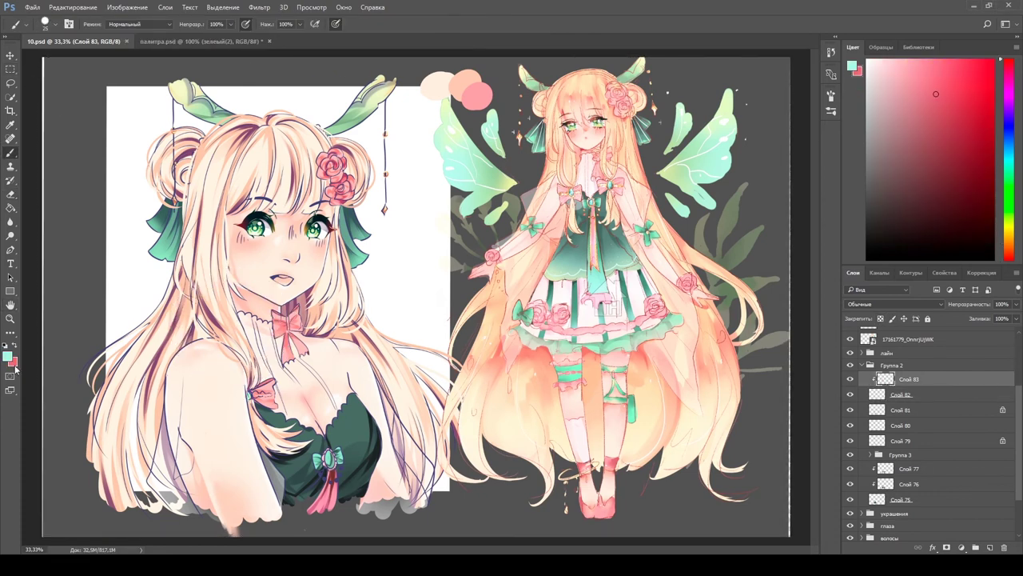
pyautogui.press('x')
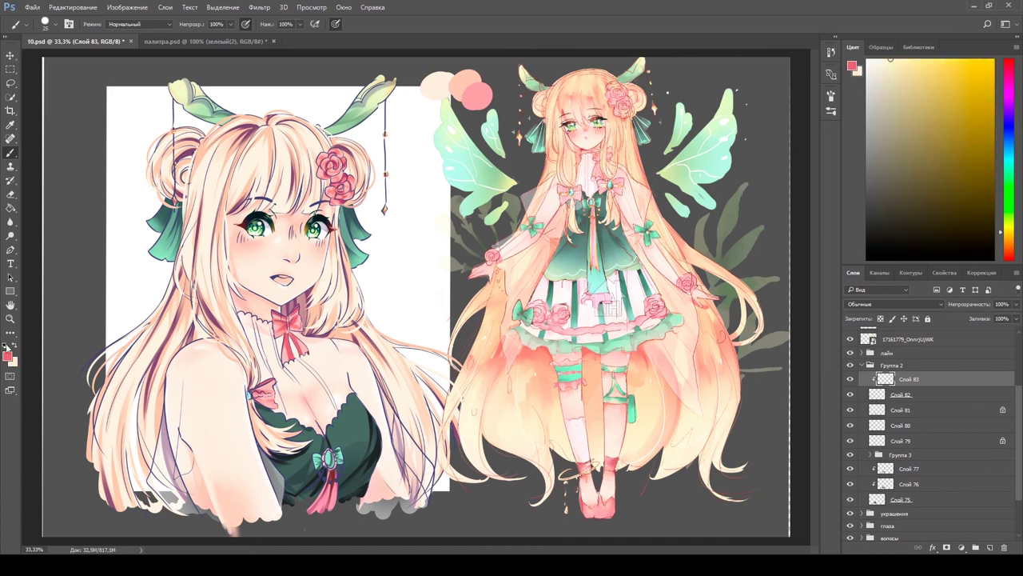
pyautogui.keyDown('alt'); pyautogui.click(261, 395); pyautogui.keyUp('alt')
pyautogui.press('e')
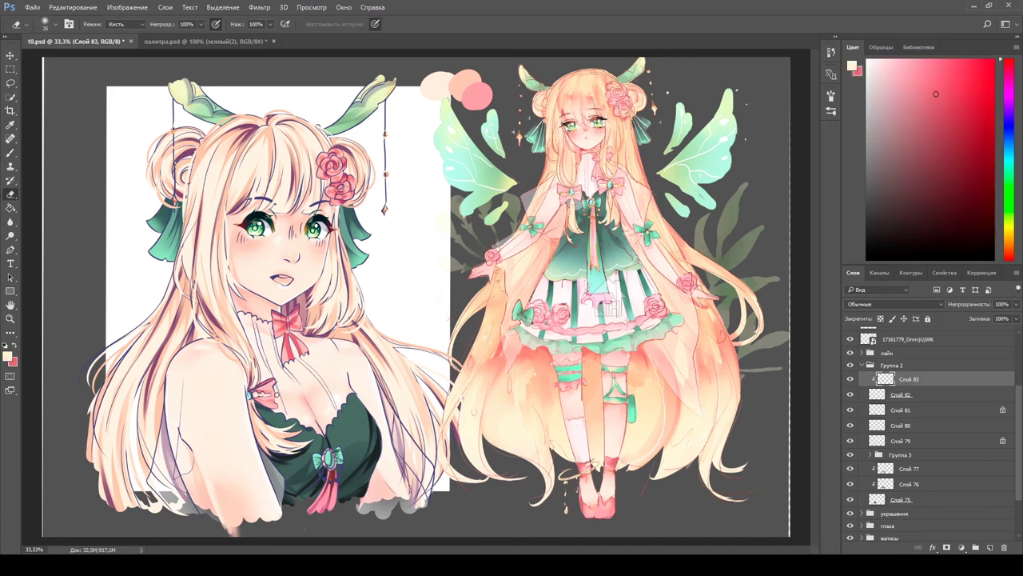
# - Delete the reference character layer and crop the canvas to the white background behind the portrait
pyautogui.hotkey('alt', ']')
pyautogui.hotkey('alt', ']')
pyautogui.hotkey('alt', ']')
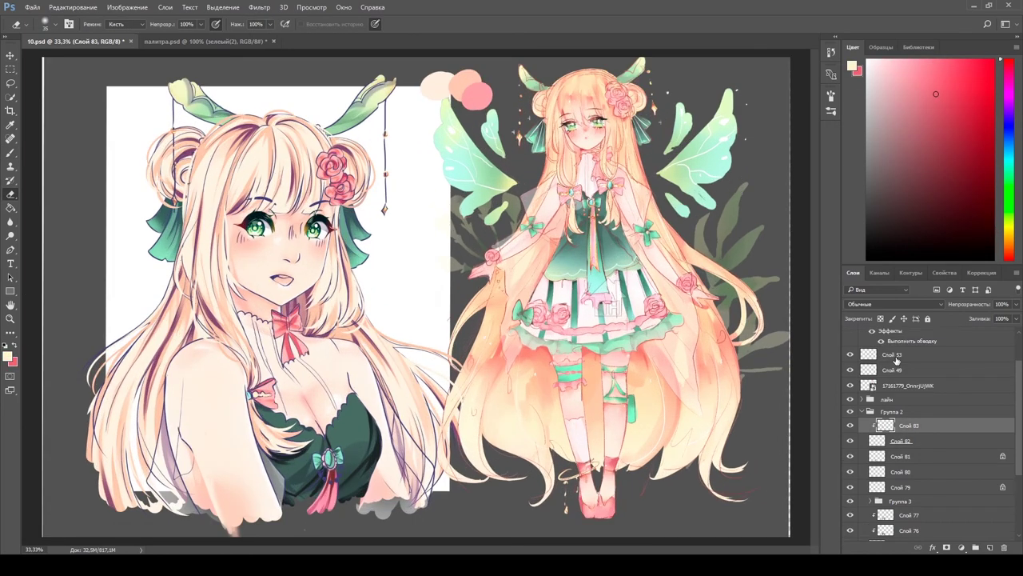
pyautogui.press('Delete')
pyautogui.press('c')
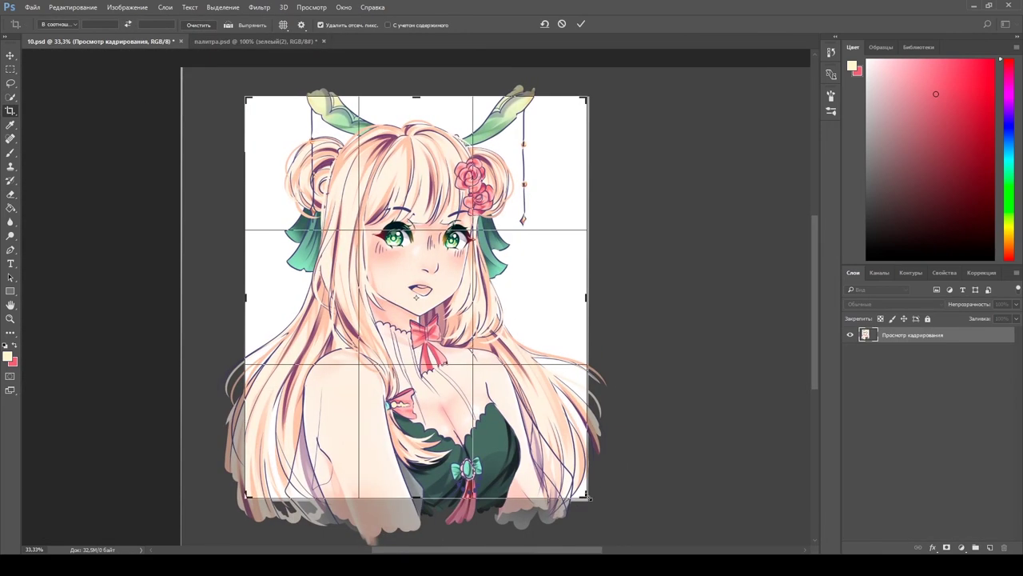
pyautogui.press('b')
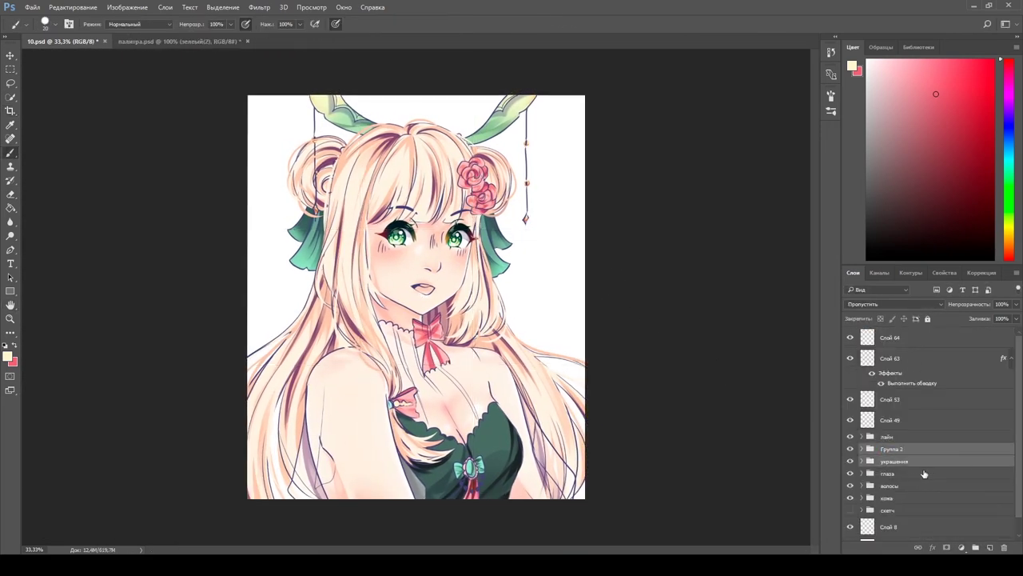
# - Group the colour groups as "покрас" and paint the open mouth red on a new layer inside that group
pyautogui.hotkey('ctrl', 'g')
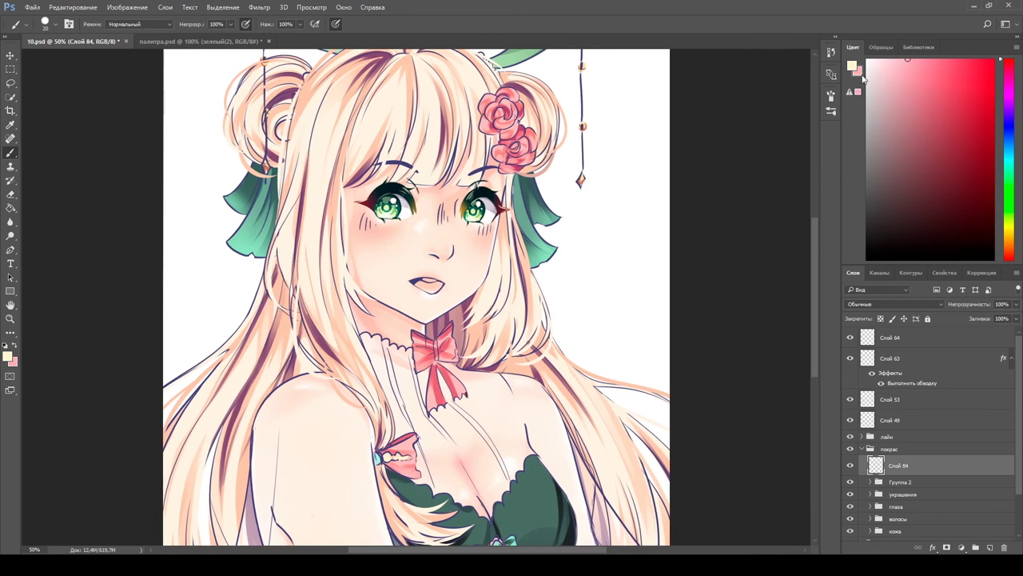
pyautogui.press('d')
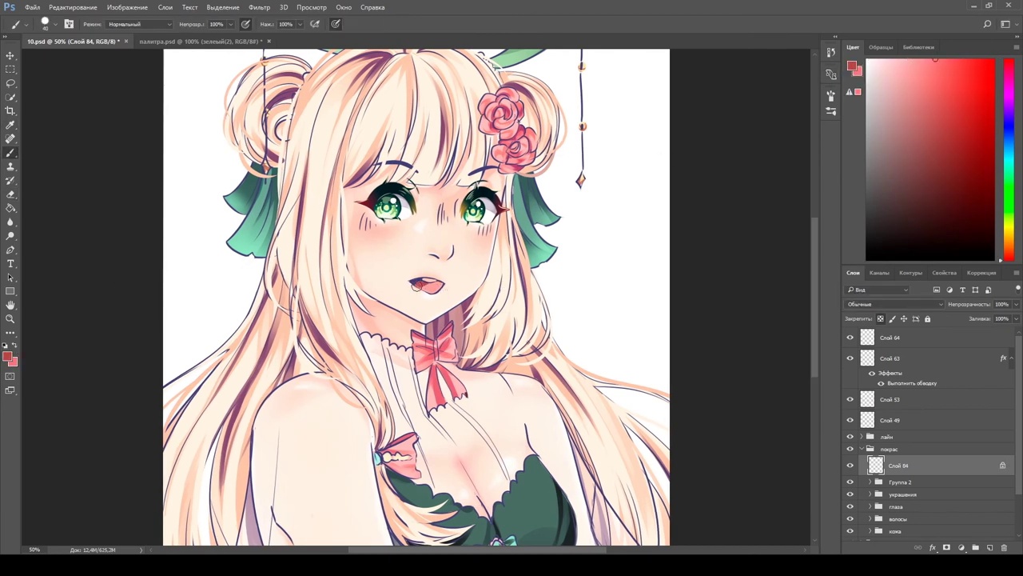
pyautogui.hotkey('ctrl', 'shift', 'alt', 'n')
pyautogui.hotkey('ctrl', '-')
pyautogui.hotkey('alt', '[')
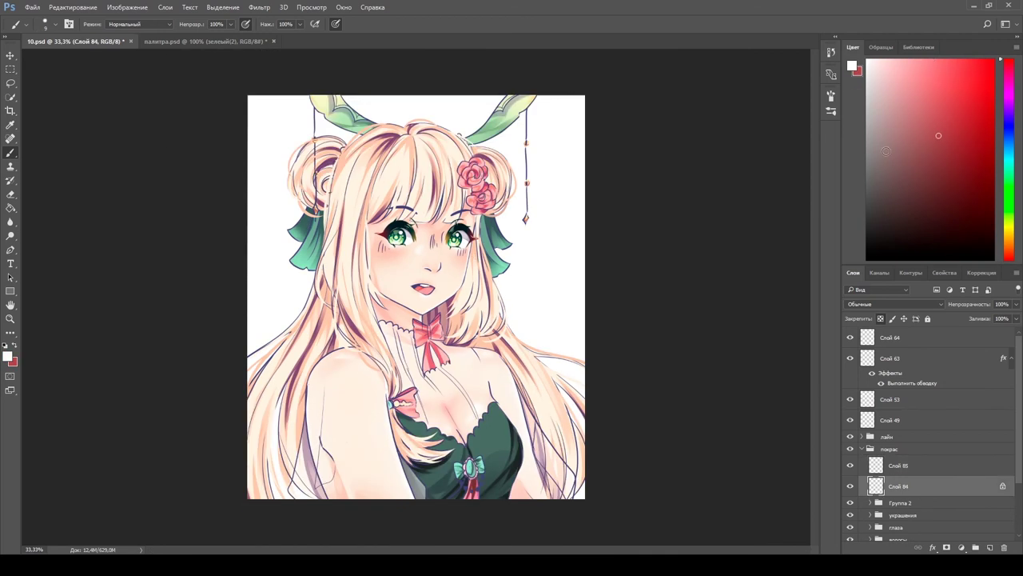
# - Strengthen the cheek blush in red on a new clipped layer in the "кожа" group at 60% opacity
pyautogui.keyDown('alt'); pyautogui.click(430, 286); pyautogui.keyUp('alt')
pyautogui.hotkey('ctrl', 'shift', 'alt', 'n')
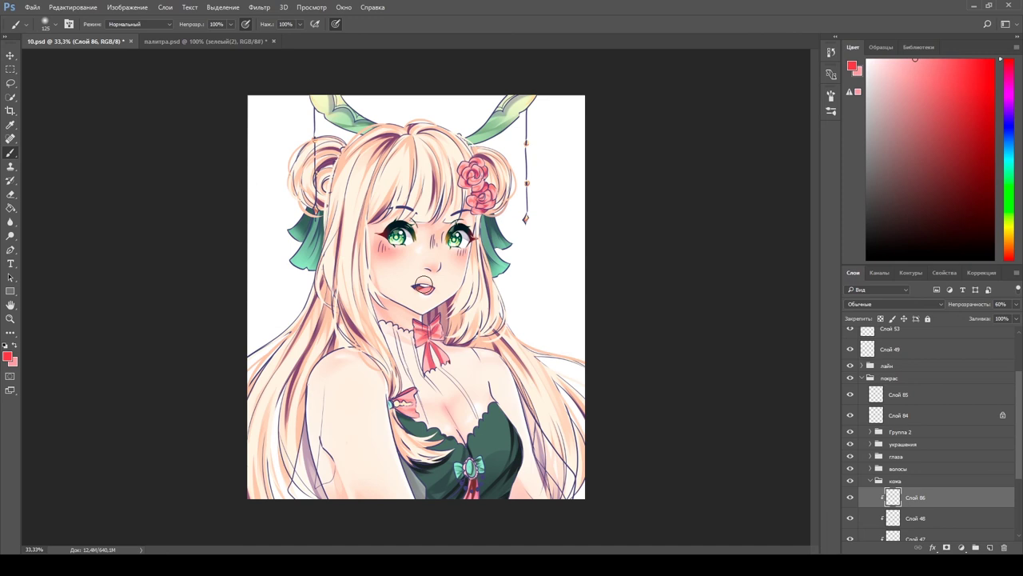
pyautogui.scroll(-3, 927, 416)
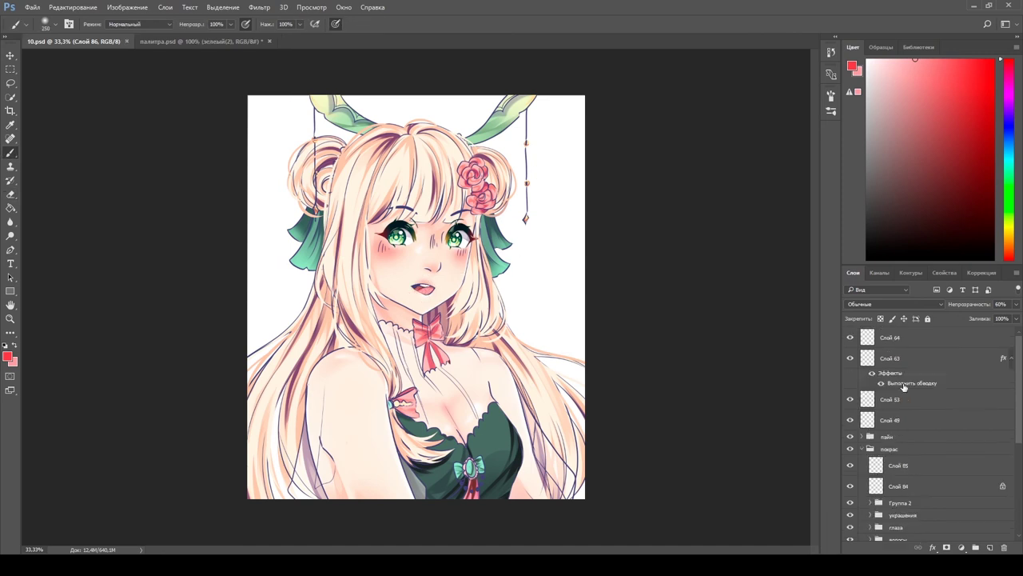
# - Merge the "лицо" line art inside "лайн" into one layer and lock its transparent pixels
pyautogui.hotkey('ctrl', '+')
pyautogui.click(904, 468)
pyautogui.hotkey('ctrl', 'e')
pyautogui.press('/')
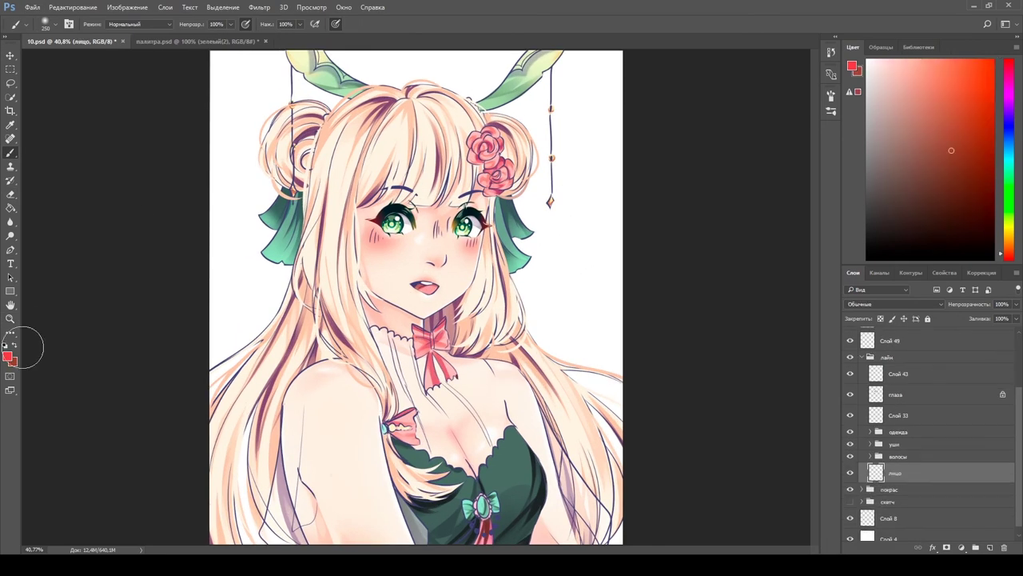
# - Recolour the line art of "лицо" and "Слой 33" in warm orange and dark brown tones with a soft brush
pyautogui.press('x')
pyautogui.press('[')
pyautogui.press('[')
pyautogui.press('[')
pyautogui.press('[')
pyautogui.press('[')
pyautogui.press('[')
pyautogui.press('[')
pyautogui.press('[')
pyautogui.press('[')
pyautogui.press('[')
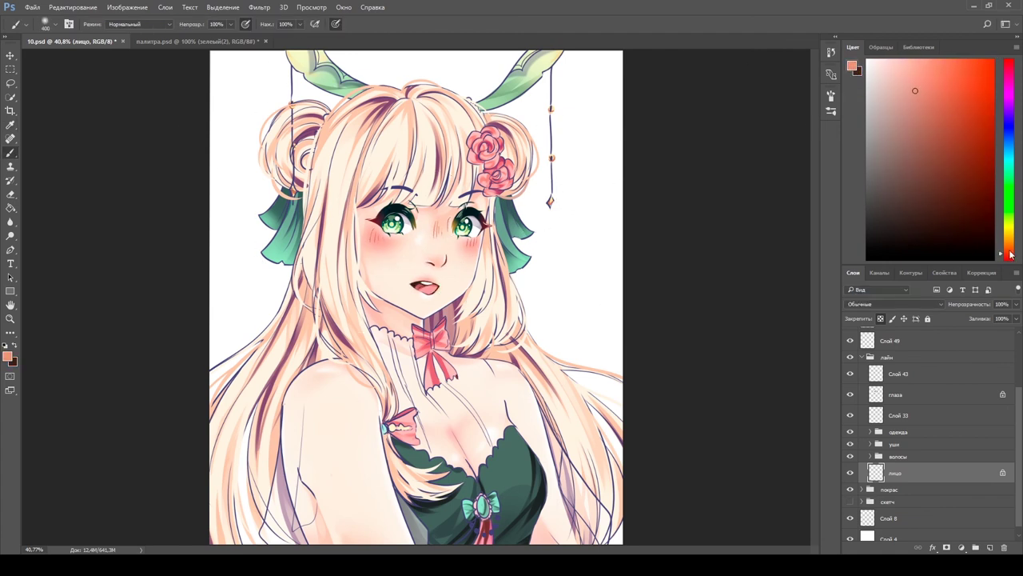
pyautogui.keyDown('alt'); pyautogui.click(448, 240); pyautogui.keyUp('alt')
pyautogui.keyDown('alt'); pyautogui.click(426, 264); pyautogui.keyUp('alt')
pyautogui.press('[')
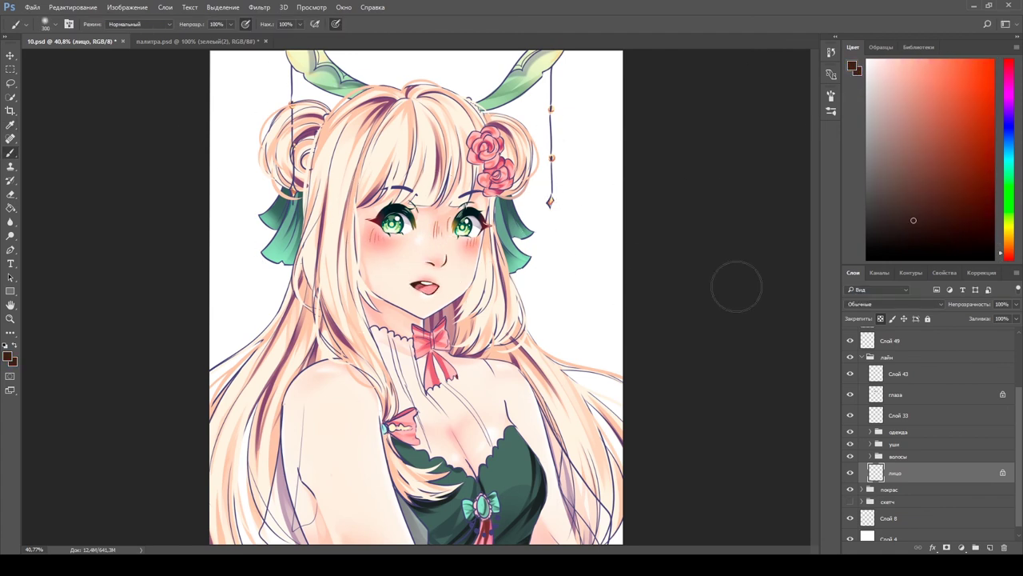
pyautogui.click(898, 415)
# - Merge the "волосы" line group into one transparency-locked layer and recolour the hair lines dark purple with a soft brush
pyautogui.click(869, 456)
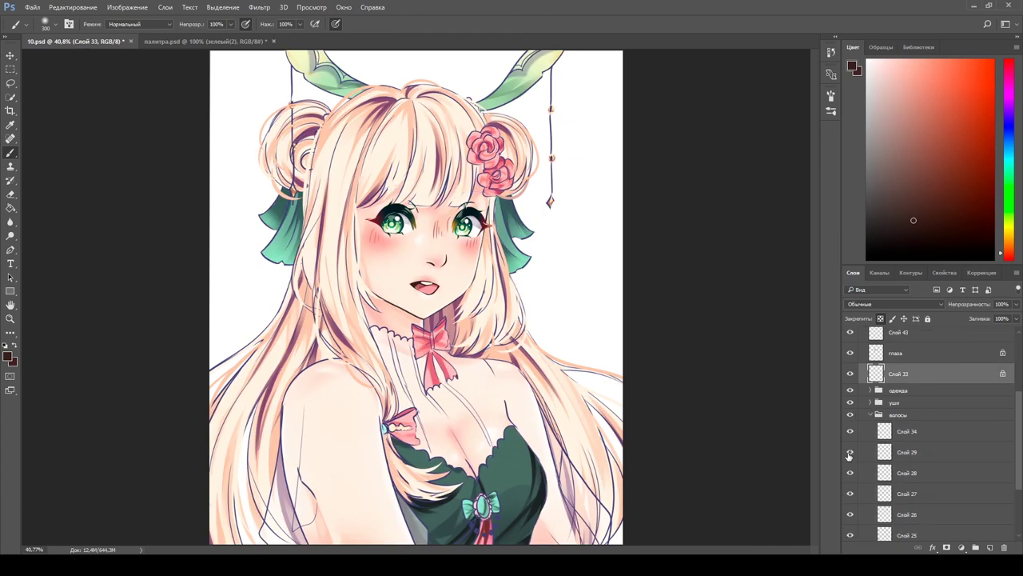
pyautogui.click(897, 451)
pyautogui.keyDown('alt'); pyautogui.click(351, 200); pyautogui.keyUp('alt')
pyautogui.press(']')
pyautogui.press(']')
pyautogui.press(']')
pyautogui.press(']')
pyautogui.press(']')
pyautogui.press(']')
pyautogui.press(']')
pyautogui.press(']')
pyautogui.press('[')
pyautogui.press('[')
pyautogui.press('[')
pyautogui.press('[')
pyautogui.press('[')
pyautogui.press('[')
pyautogui.press('[')
pyautogui.press('[')
pyautogui.press('[')
pyautogui.press('[')
pyautogui.press('[')
pyautogui.press('[')
pyautogui.press('[')
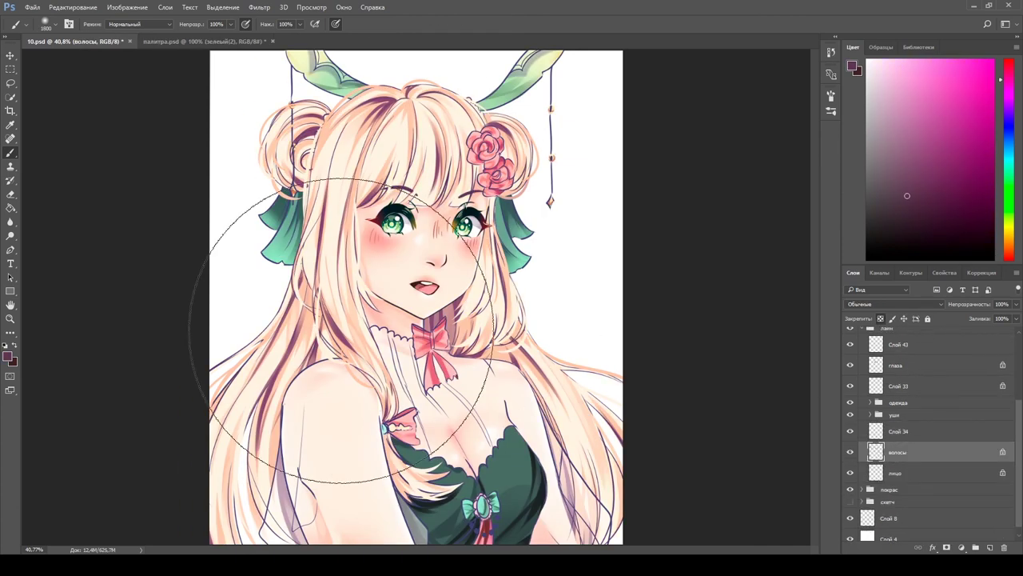
pyautogui.keyDown('alt'); pyautogui.click(439, 312); pyautogui.keyUp('alt')
pyautogui.press('[')
pyautogui.press('[')
# - Lock the transparency of "Слой 34" and merge "уши" into one locked layer, recolouring the horn lines dark green
pyautogui.click(899, 431)
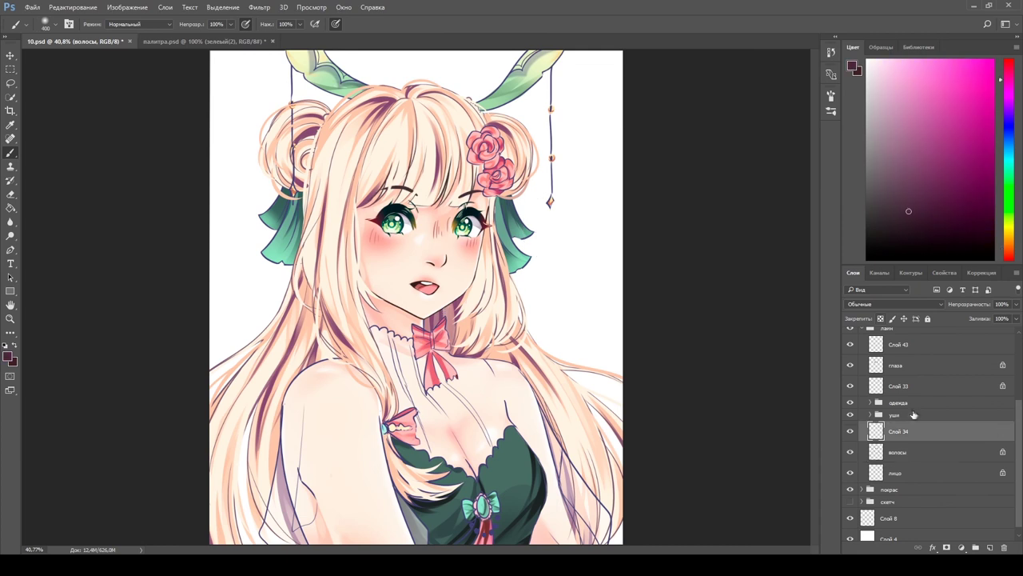
pyautogui.click(906, 414)
pyautogui.click(870, 414)
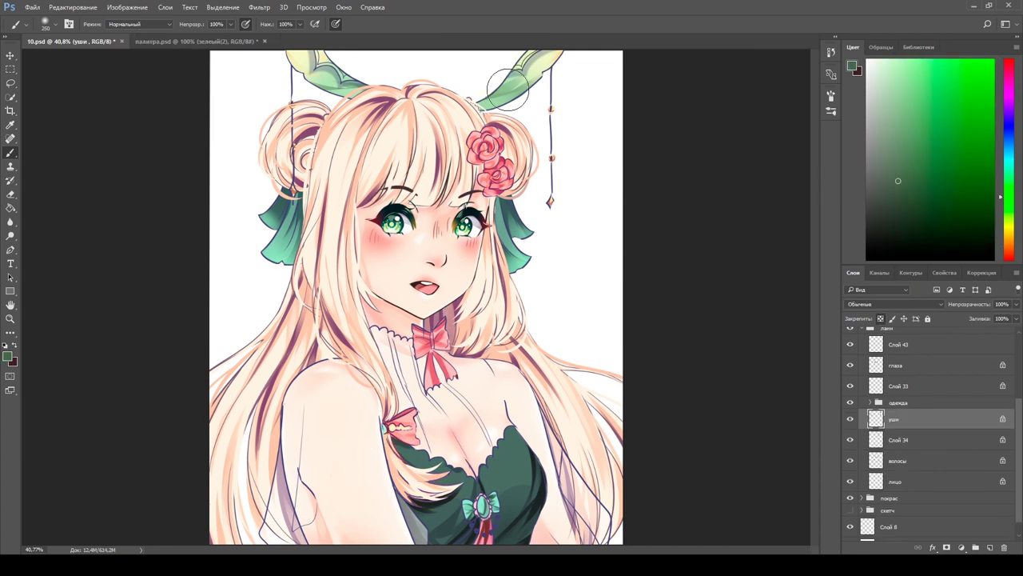
# - Lock and recolour the line layers "Слой 36" and "Слой 37" of the "одежда" group, using dark teal for the hair ribbons
pyautogui.keyDown('alt'); pyautogui.click(520, 228); pyautogui.keyUp('alt')
pyautogui.click(894, 456)
pyautogui.click(857, 414)
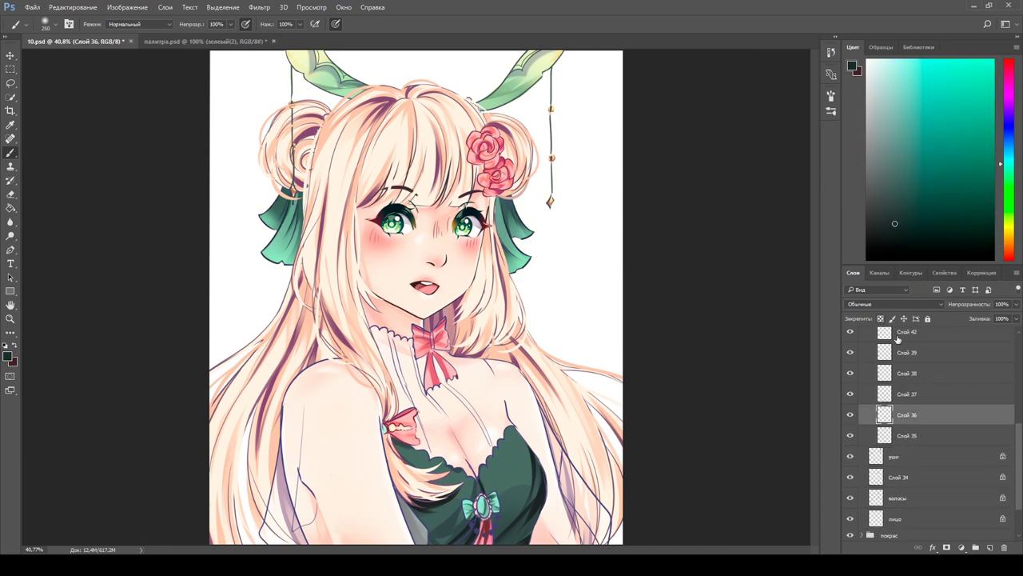
pyautogui.keyDown('alt'); pyautogui.click(681, 247); pyautogui.keyUp('alt')
pyautogui.click(857, 393)
pyautogui.press('[')
pyautogui.press('[')
# - Lock the transparency of "Слой 39" and recolour the bodice lines dark green with colours sampled around the brooch
pyautogui.click(863, 352)
pyautogui.keyDown('alt'); pyautogui.click(477, 518); pyautogui.keyUp('alt')
pyautogui.keyDown('alt'); pyautogui.click(480, 508); pyautogui.keyUp('alt')
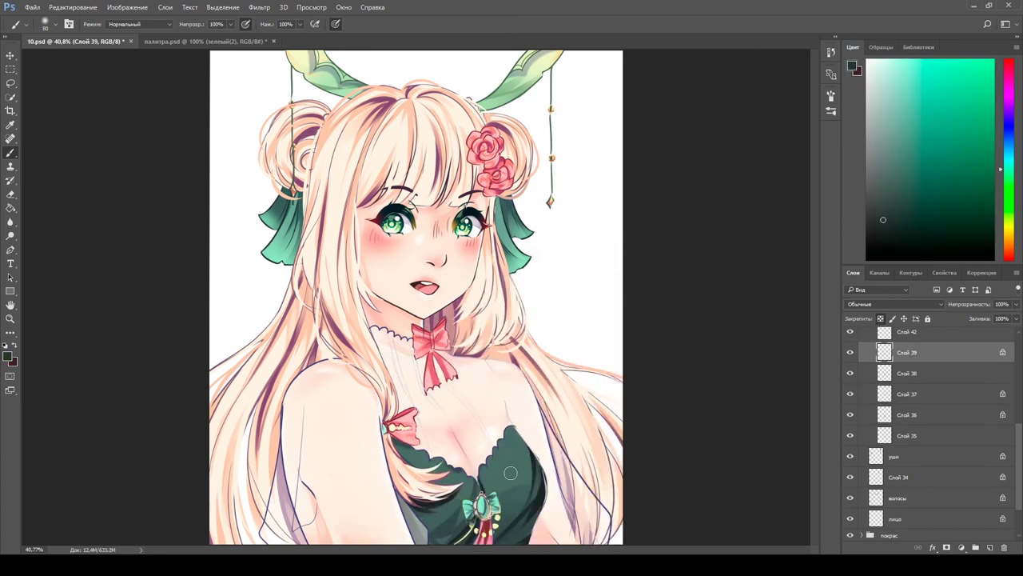
# - Lock the transparency of "Слой 42" and lighten the blouse lines with white using a large soft brush
pyautogui.hotkey('alt', ']')
pyautogui.press(']')
pyautogui.press(']')
pyautogui.press(']')
pyautogui.press(']')
pyautogui.press(']')
pyautogui.press(']')
pyautogui.press(']')
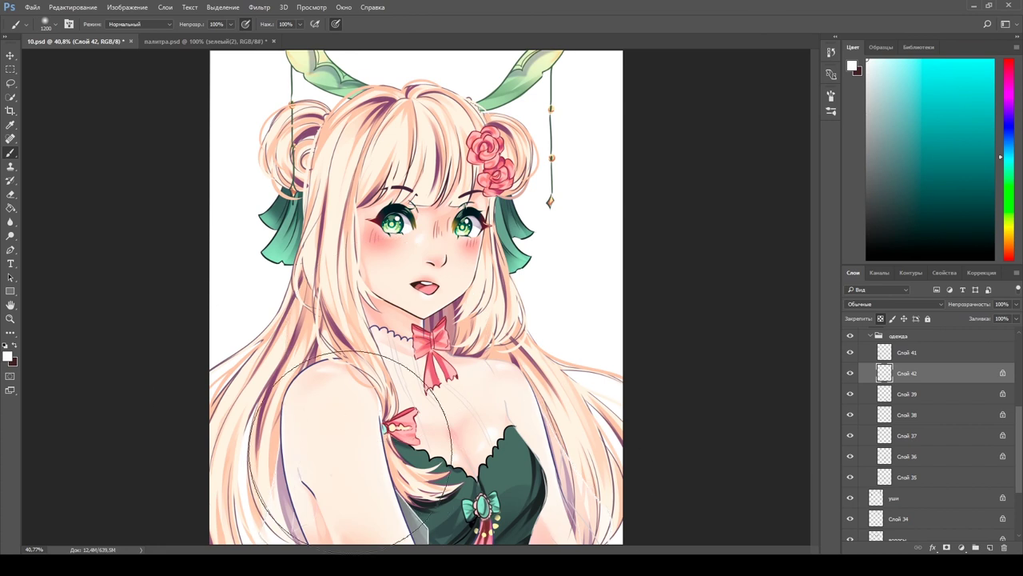
# - Lock the transparency of "Слой 41" and recolour its lines with a sampled colour using a smaller brush
pyautogui.hotkey('alt', ']')
pyautogui.press('[')
pyautogui.press('[')
pyautogui.press('[')
pyautogui.press('[')
pyautogui.keyDown('alt'); pyautogui.click(547, 270); pyautogui.keyUp('alt')
pyautogui.press('x')
pyautogui.press('[')
pyautogui.press('[')
pyautogui.press('[')
pyautogui.press('[')
pyautogui.press('[')
pyautogui.press('[')
pyautogui.press('[')
pyautogui.press('[')
# - Rework the lines of "Слой 37" in the "одежда" group with dull reddish brown, using a soft 200 px brush
pyautogui.hotkey('alt', '.')
pyautogui.hotkey('alt', '[')
pyautogui.hotkey('alt', '[')
pyautogui.hotkey('alt', '[')
pyautogui.hotkey('alt', '[')
pyautogui.hotkey('alt', '[')
pyautogui.hotkey('alt', '[')
pyautogui.hotkey('alt', '[')
pyautogui.hotkey('alt', '[')
pyautogui.hotkey('alt', '[')
pyautogui.hotkey('alt', '[')
pyautogui.hotkey('alt', '[')
pyautogui.hotkey('alt', '[')
pyautogui.press(']')
pyautogui.press(']')
pyautogui.press(']')
pyautogui.press(']')
pyautogui.press(']')
pyautogui.press(']')
pyautogui.press(']')
pyautogui.press(']')
pyautogui.press(']')
pyautogui.press(']')
pyautogui.press(']')
pyautogui.press(']')
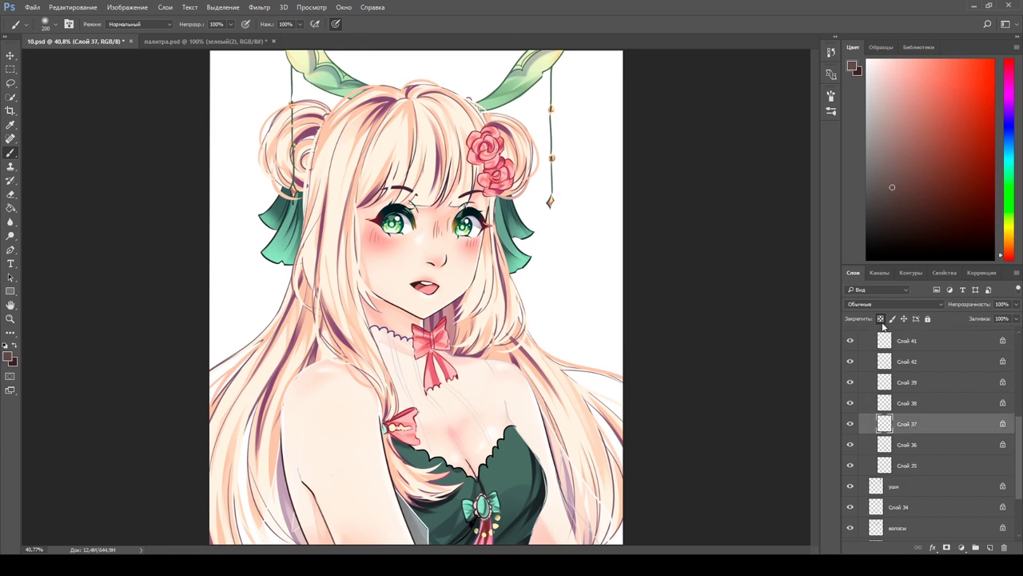
# - Collapse the "одежда" and "лайн" groups and make the topmost layer "Слой 87" active
pyautogui.hotkey('ctrl', 'g')
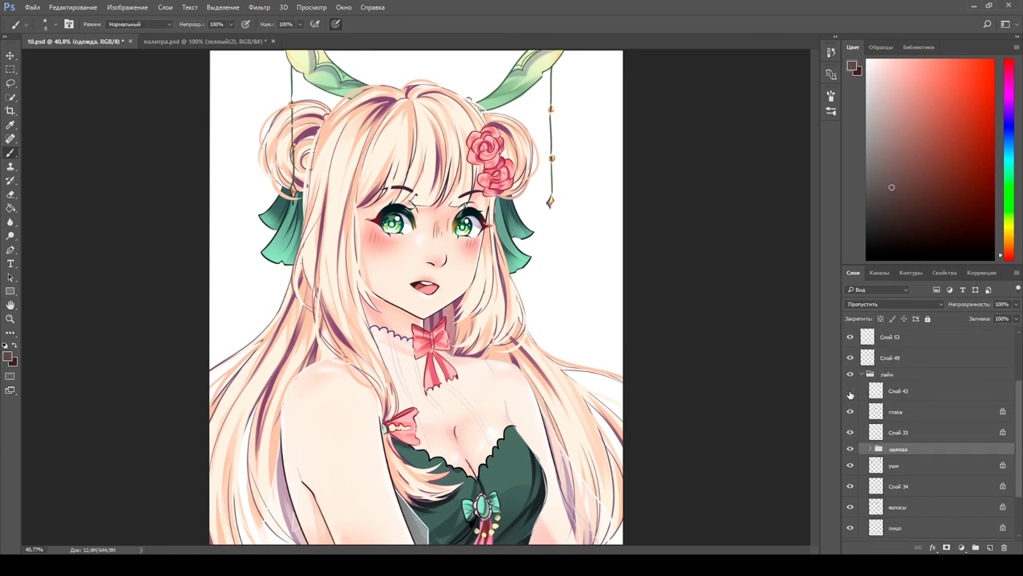
pyautogui.click(911, 392)
pyautogui.hotkey('alt', '.')
pyautogui.hotkey('ctrl', '-')
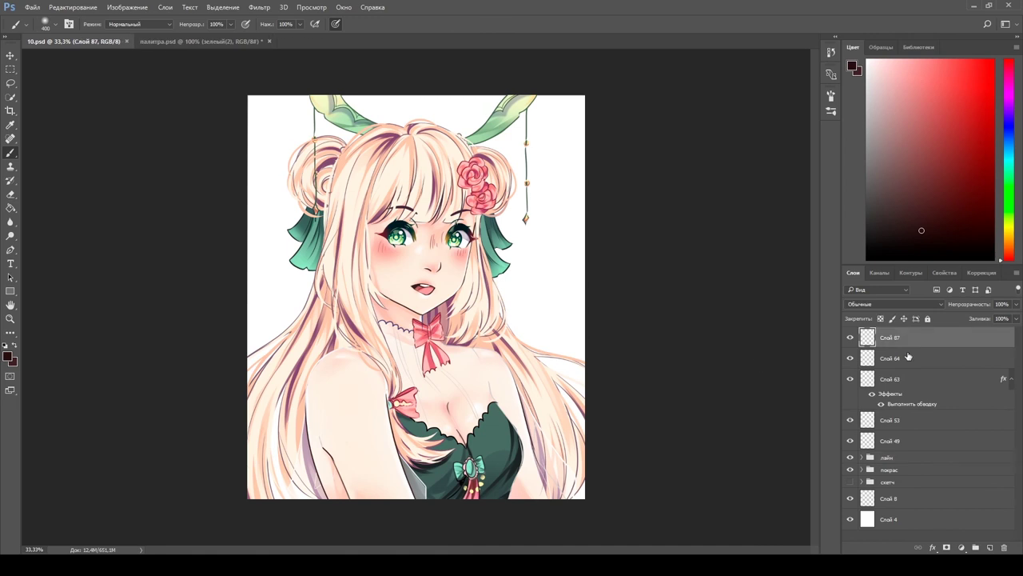
# - Write a green signature dated 2020 over the lower arm on a new top layer with stroke and inner shadow effects
pyautogui.hotkey('ctrl', 'shift', 'alt', 'n')
pyautogui.keyDown('alt'); pyautogui.click(500, 251); pyautogui.keyUp('alt')
pyautogui.hotkey('alt', ',')
pyautogui.moveTo(350, 474); pyautogui.dragTo(360, 484)
pyautogui.press('F2')
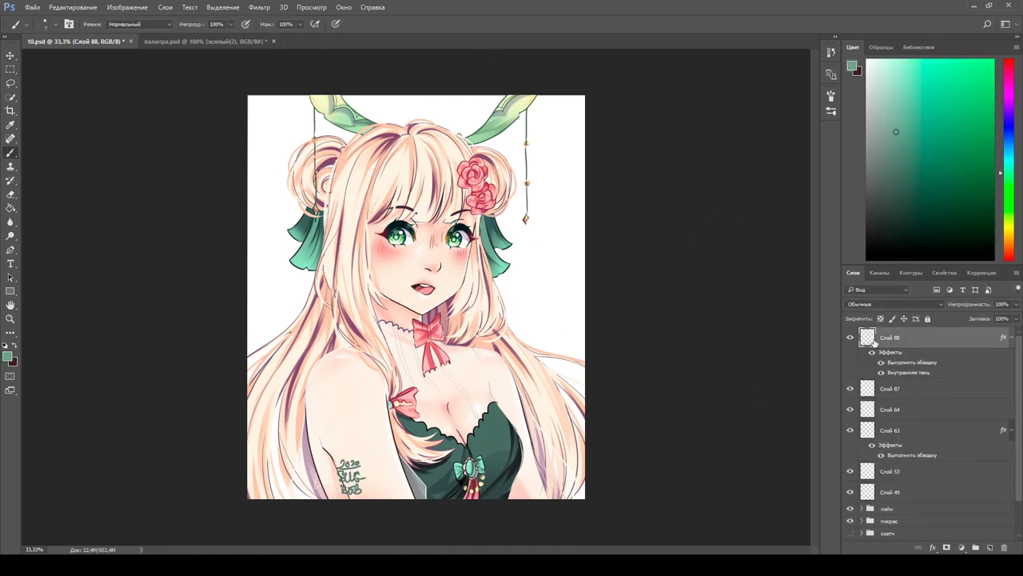
# - Draw an unfilled 1536 × 2277 px rectangular frame with a 100 px mint green stroke behind the character and merge it into "Слой 8"
pyautogui.hotkey('alt', 'shift', '[')
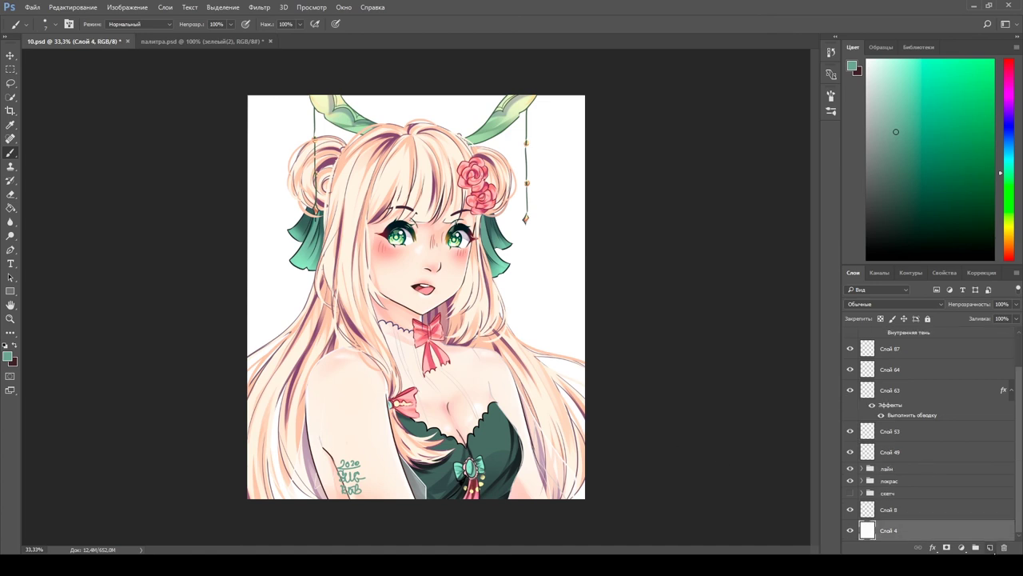
pyautogui.hotkey('ctrl', 'shift', 'alt', 'n')
pyautogui.click(10, 293)
pyautogui.moveTo(276, 121); pyautogui.dragTo(550, 521)
pyautogui.click(185, 24)
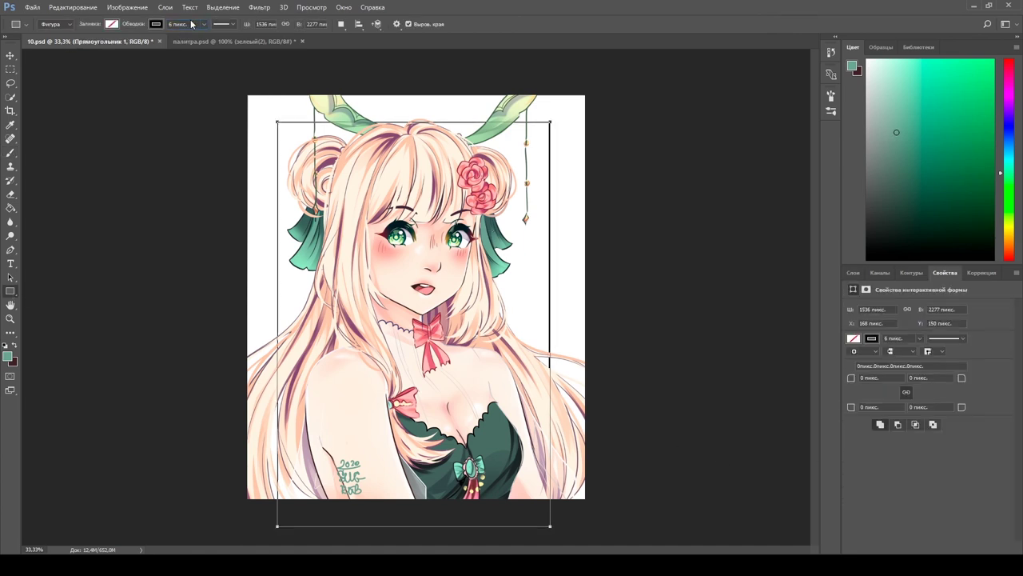
pyautogui.write('30iu100')
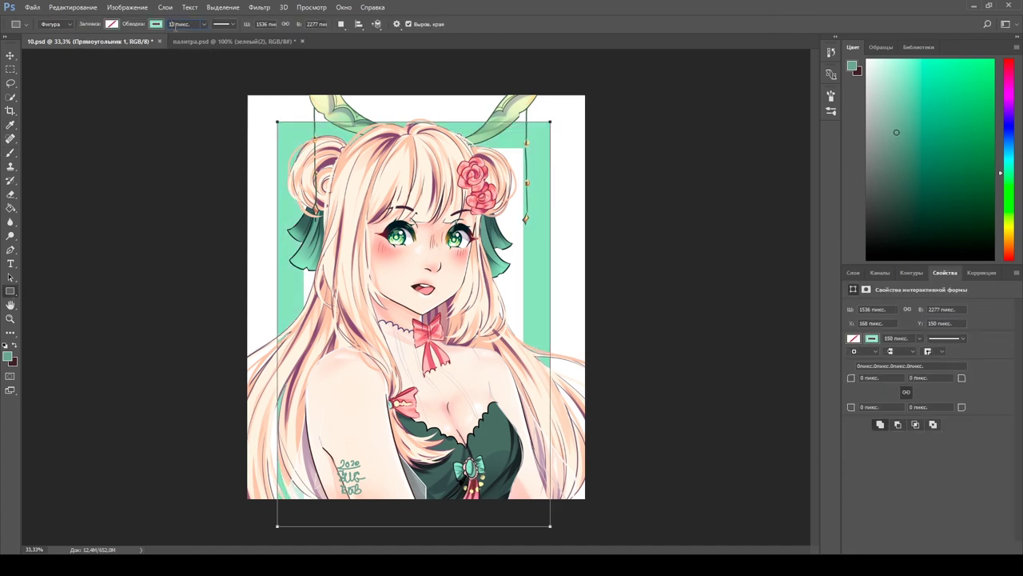
pyautogui.click(853, 272)
pyautogui.hotkey('ctrl', 'e')
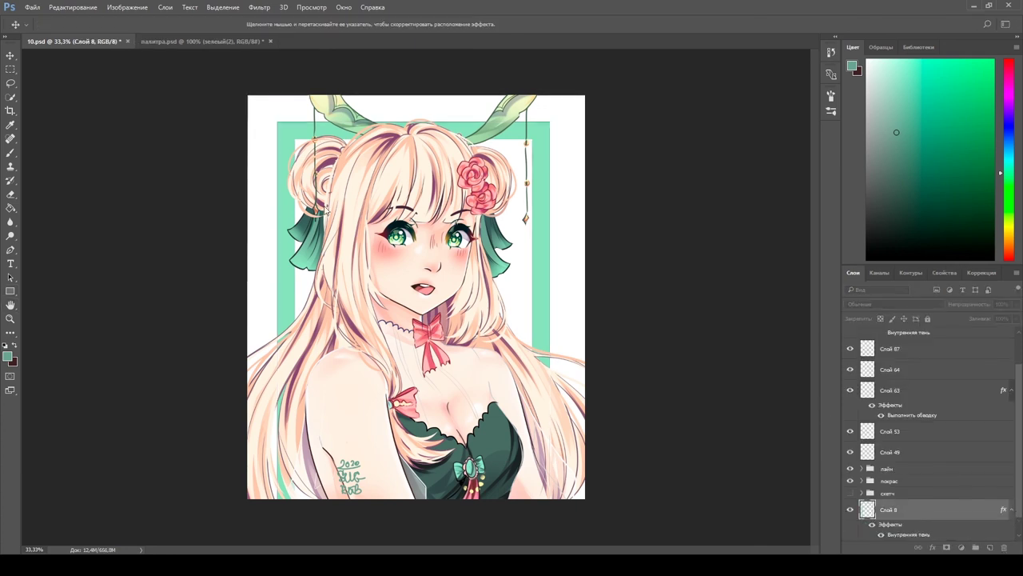
# - Fill the background layer "Слой 4" with pale yellow-green
pyautogui.press('g')
pyautogui.click(444, 267)
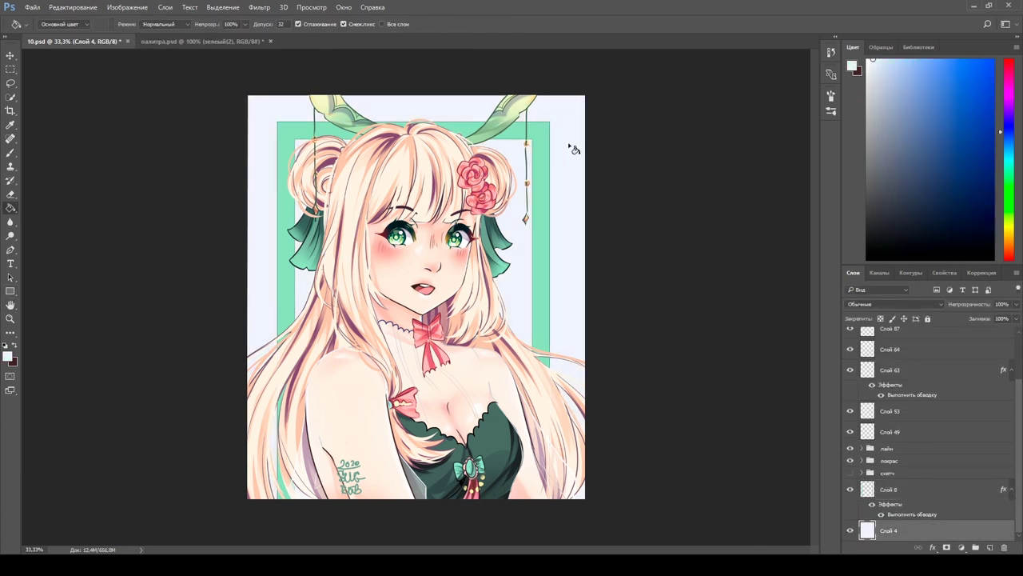
pyautogui.click(883, 60)
pyautogui.press('b')
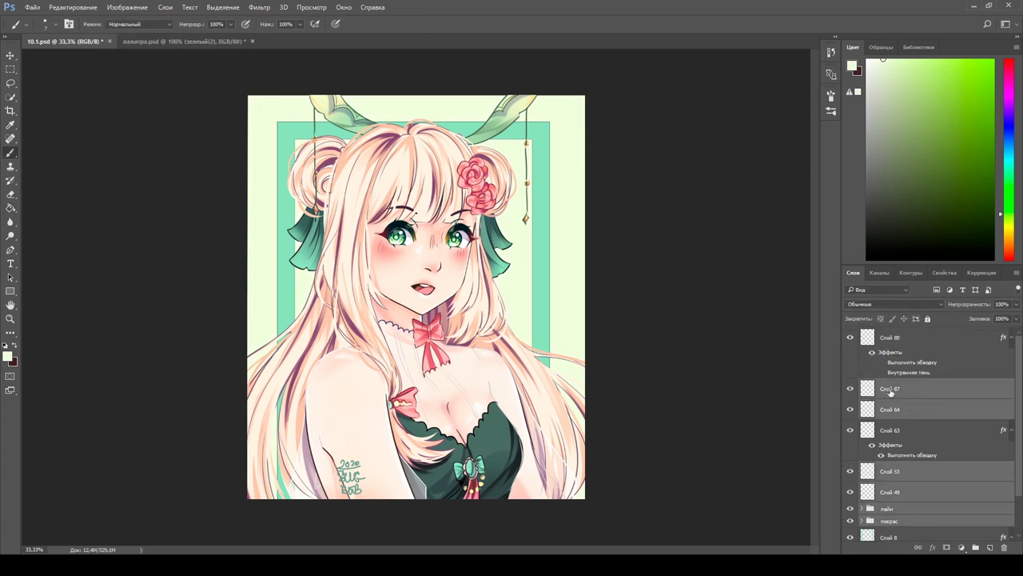
# - Merge the character layers and the "лайн" and "покрас" groups into "Слой 87", keeping "Слой 63" and the signature separate
pyautogui.click(850, 338)
pyautogui.hotkey('ctrl', 'e')
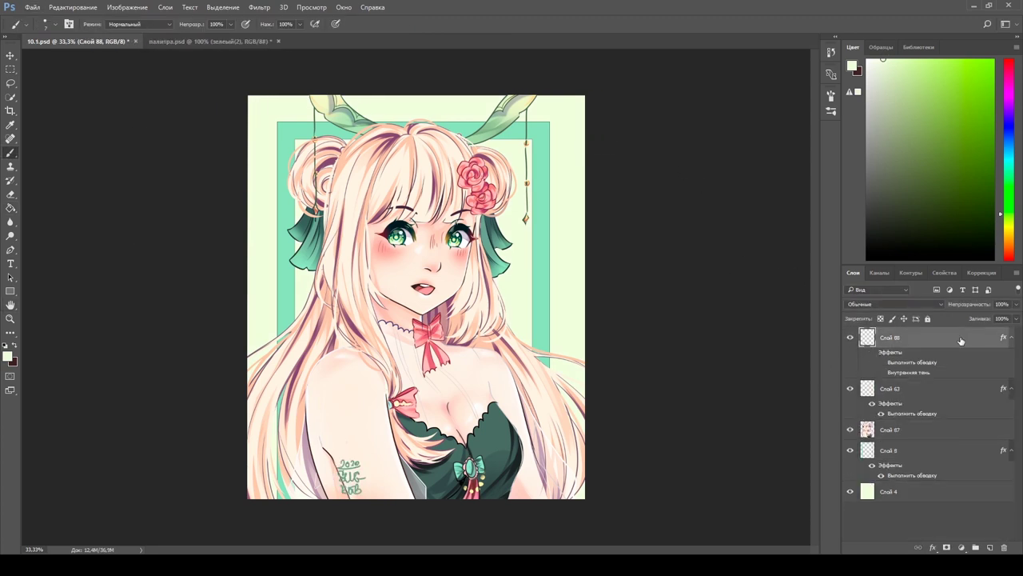
pyautogui.click(851, 402)
pyautogui.click(851, 402)
# - Recolour the background frame on "Слой 8" with a muted light green
pyautogui.click(889, 420)
pyautogui.press('g')
pyautogui.click(906, 90)
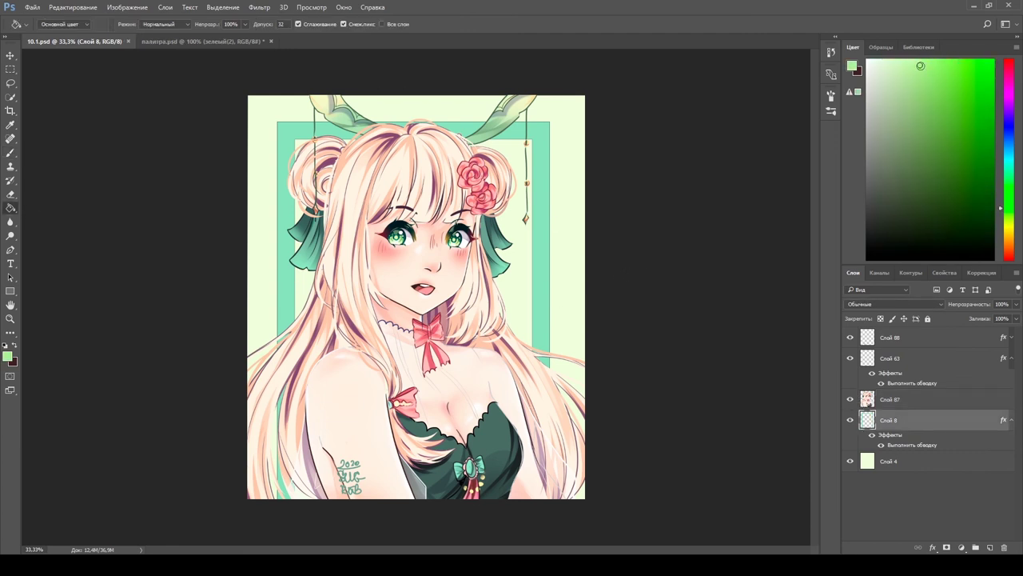
pyautogui.hotkey('alt', 'shift', 'BackSpace')
# - Paint a thick white outline around the character's silhouette on a new layer directly below "Слой 87"
pyautogui.click(893, 404)
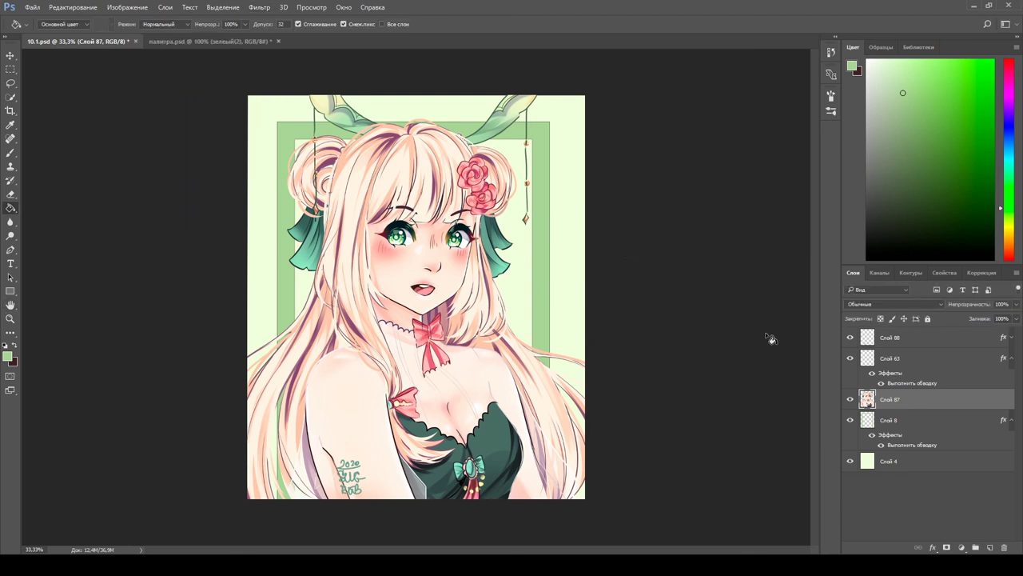
pyautogui.keyDown('ctrl'); pyautogui.click(275, 267); pyautogui.keyUp('ctrl')
pyautogui.click(275, 267)
pyautogui.click(921, 426)
pyautogui.hotkey('ctrl', 'shift', 'alt', 'n')
pyautogui.press('b')
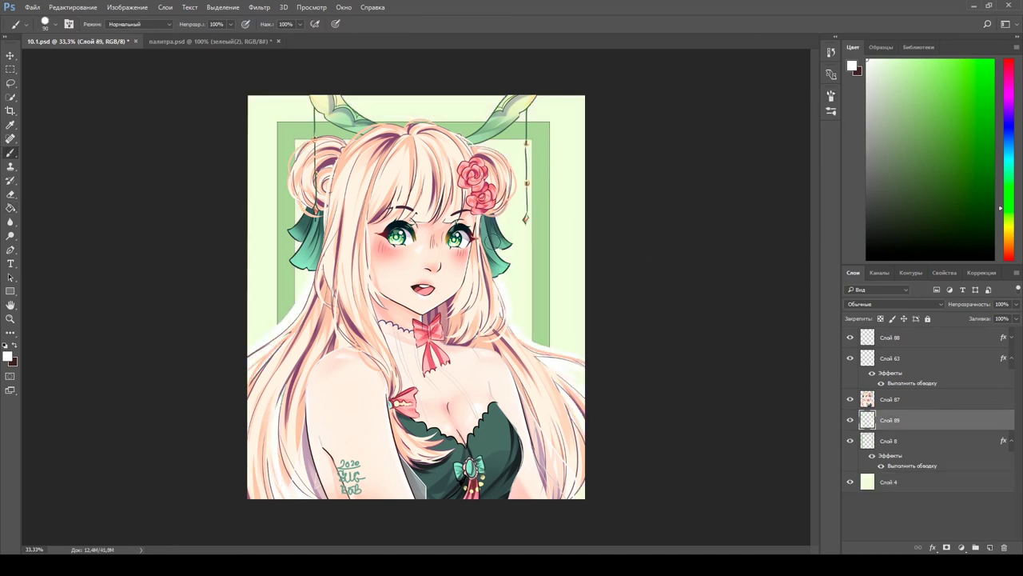
pyautogui.moveTo(524, 112); pyautogui.dragTo(480, 132)
pyautogui.moveTo(409, 139)
pyautogui.mouseDown()
pyautogui.moveTo(351, 128)
pyautogui.moveTo(289, 204)
pyautogui.moveTo(283, 269)
pyautogui.mouseUp()
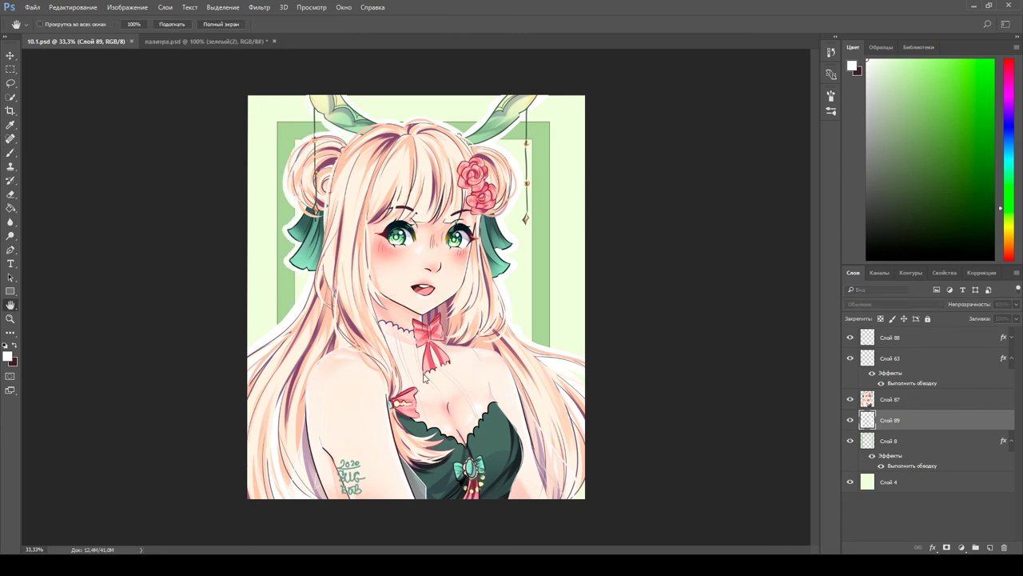
# - Rewrite the signature dated 2020 in muted teal over the lower arm on the new top layer "Слой 90"
pyautogui.press('F2')
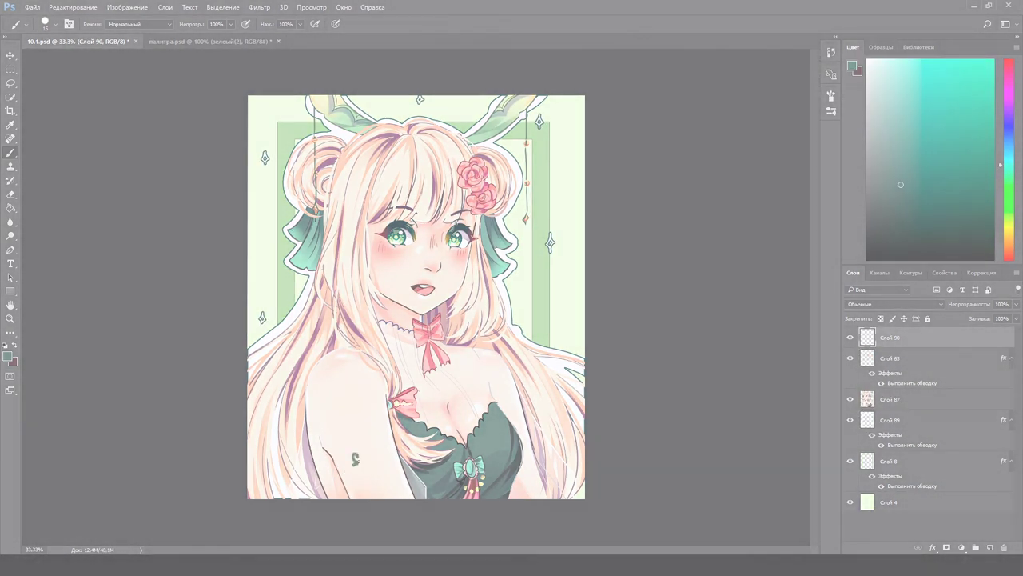
pyautogui.moveTo(352, 462)
pyautogui.mouseDown()
pyautogui.moveTo(369, 478)
pyautogui.moveTo(350, 488)
pyautogui.moveTo(370, 492)
pyautogui.mouseUp()
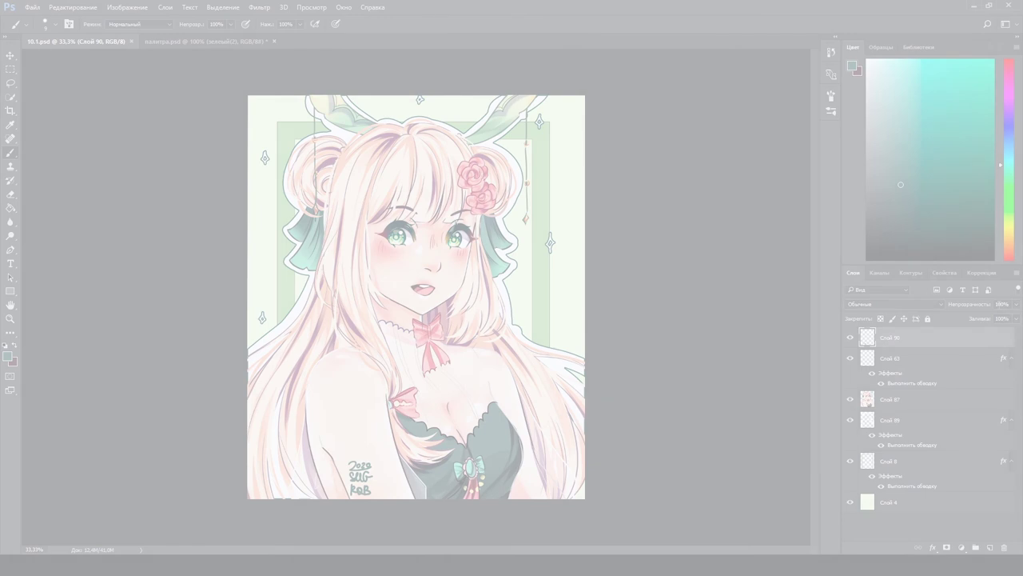